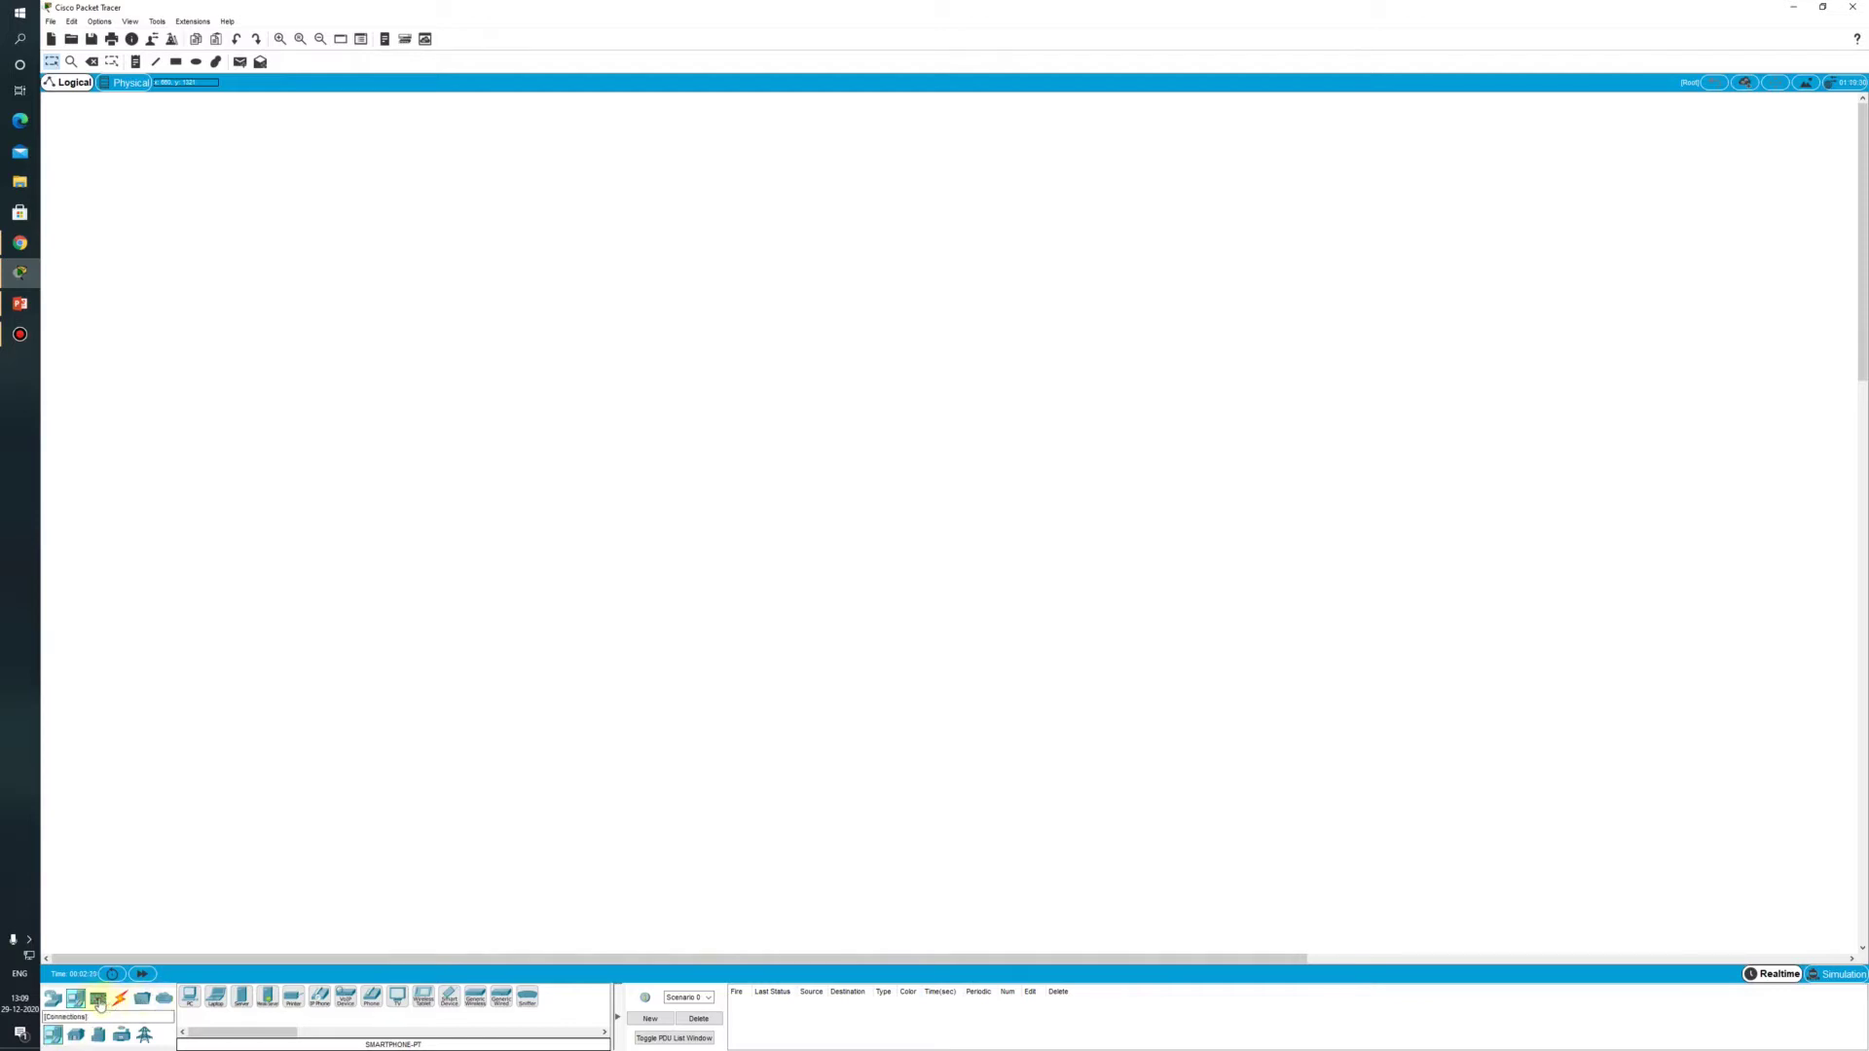
# Step: Place a DLC100 Home Gateway in the upper middle of the logical workspace
pyautogui.click(53, 997)
pyautogui.click(115, 1037)
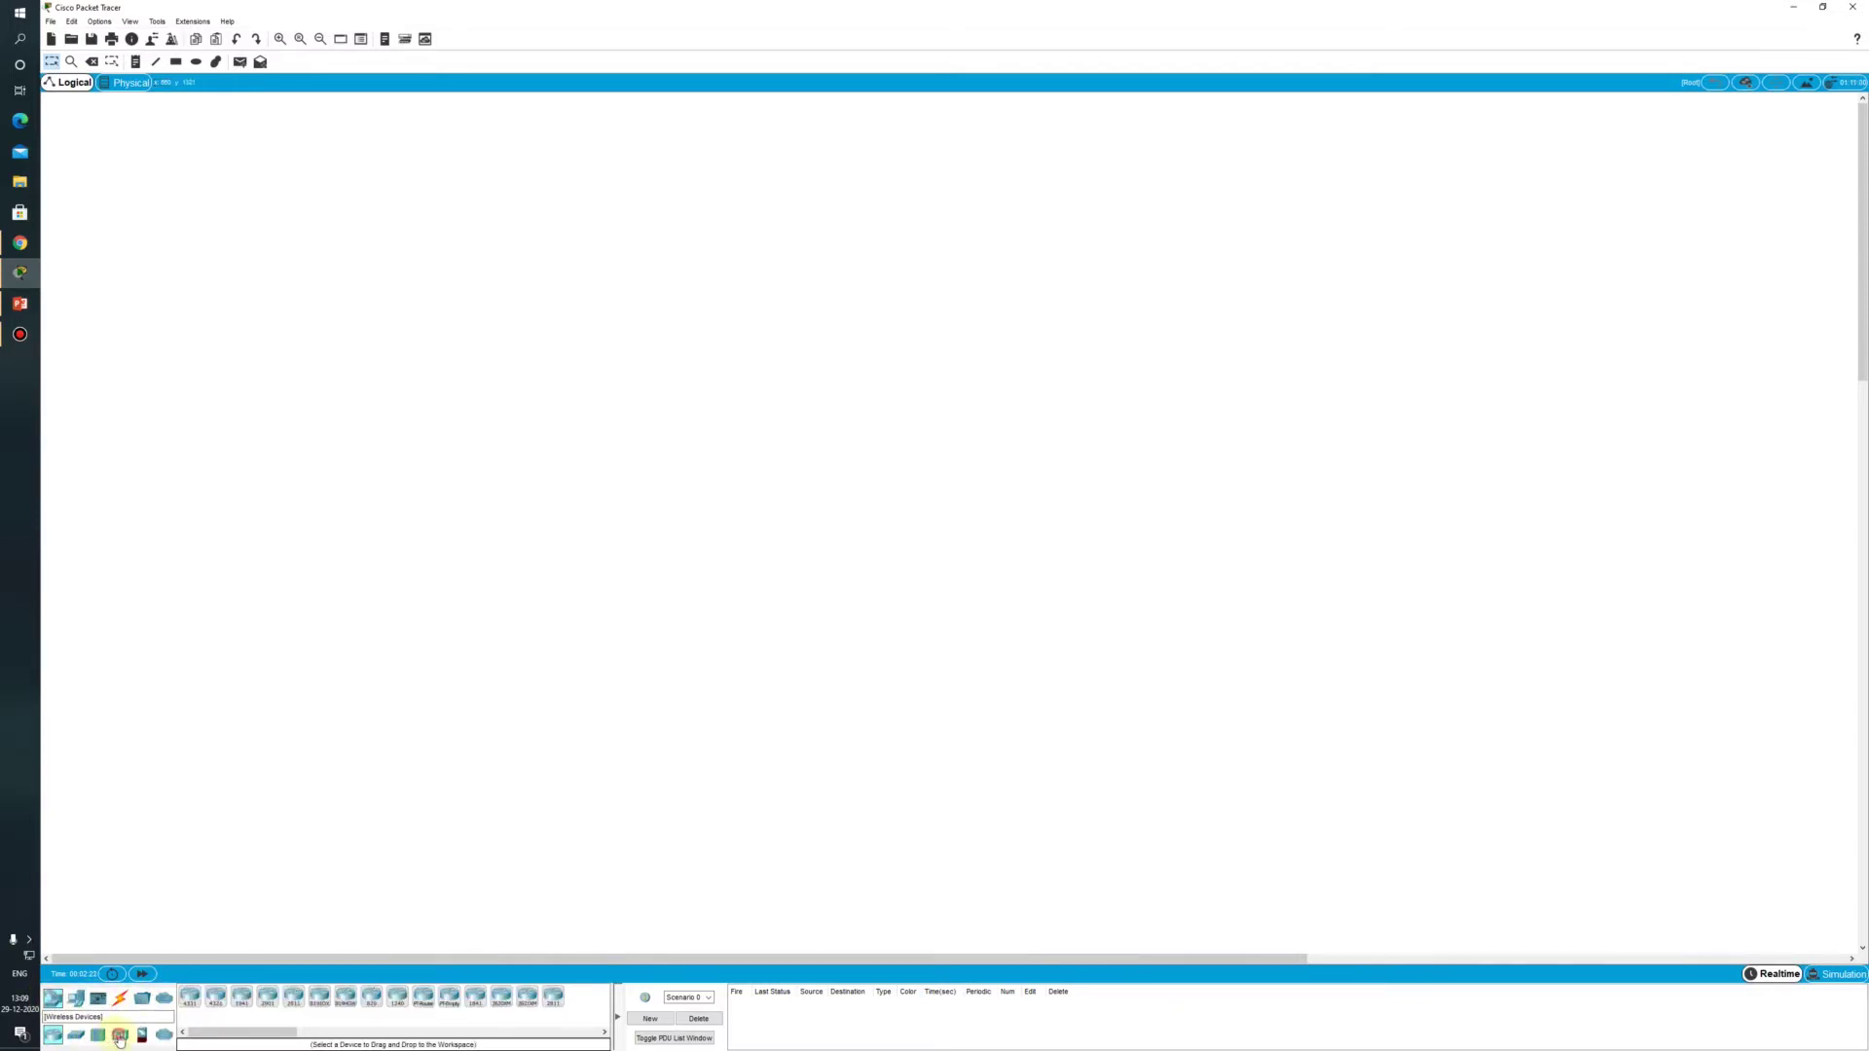
pyautogui.click(505, 1000)
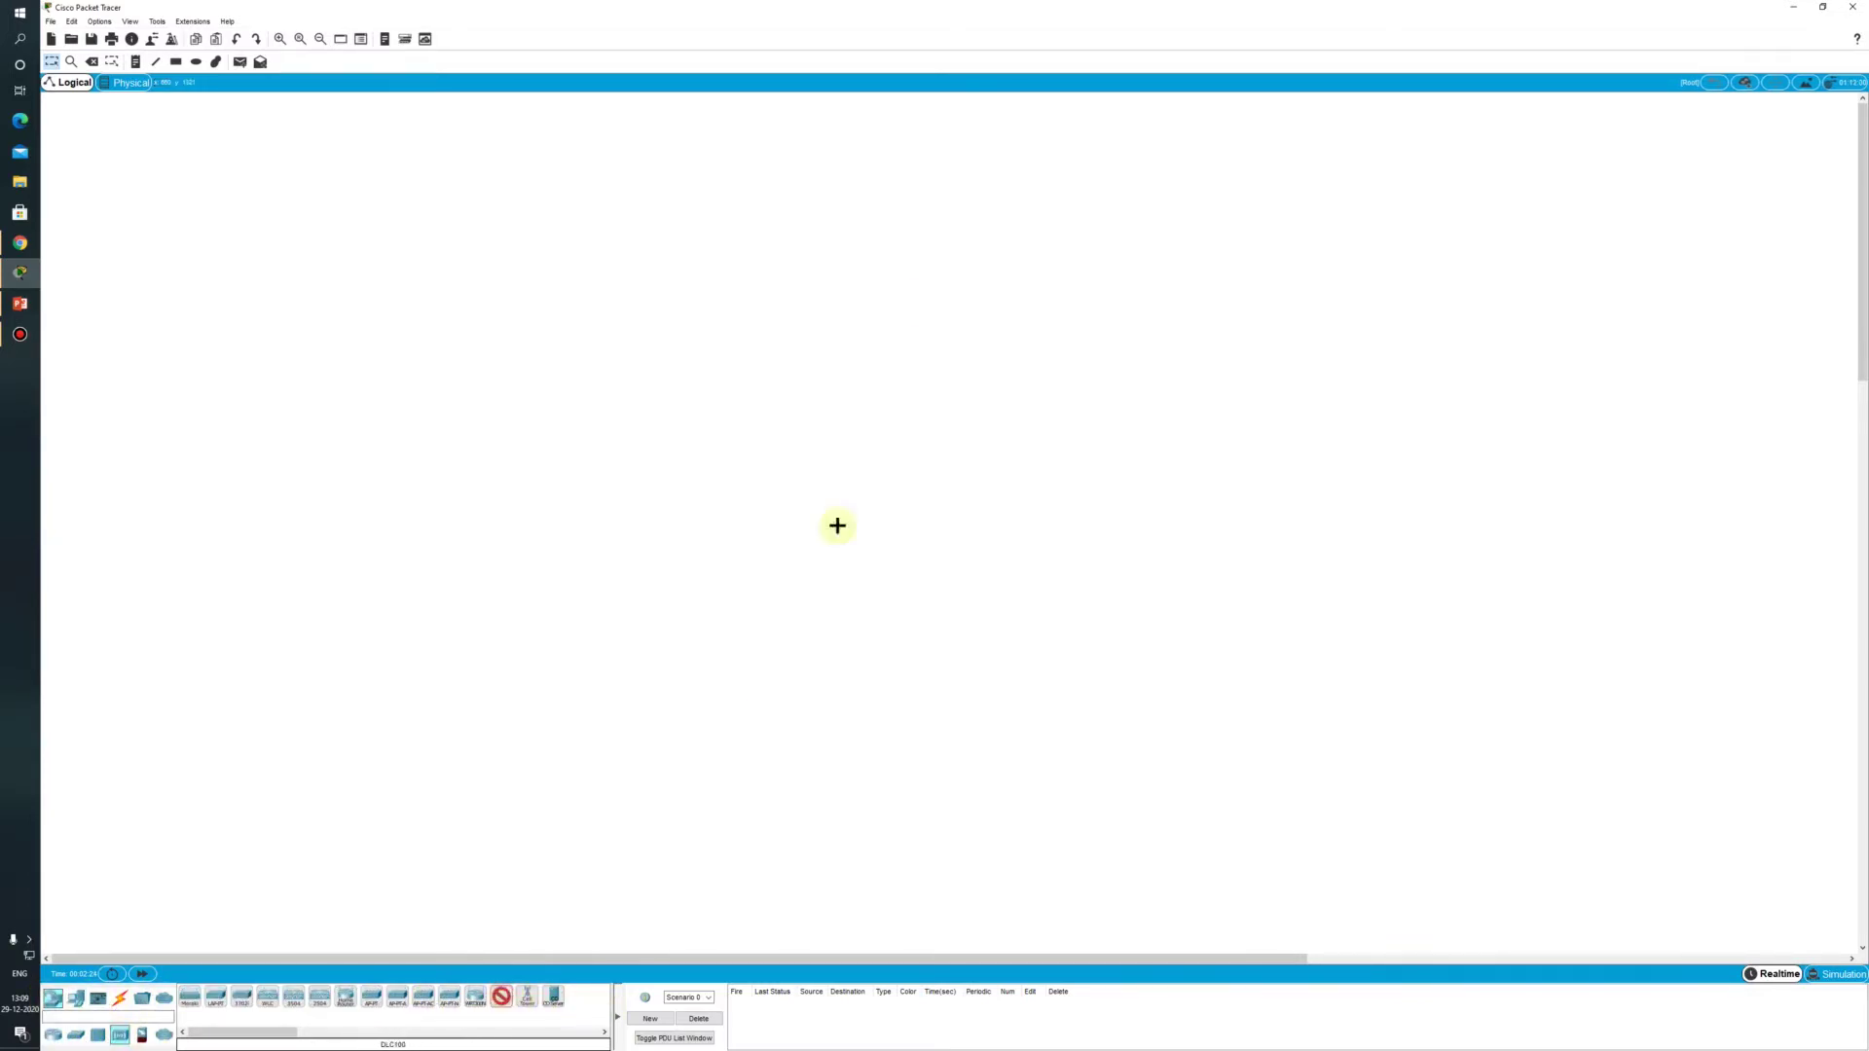
pyautogui.click(922, 188)
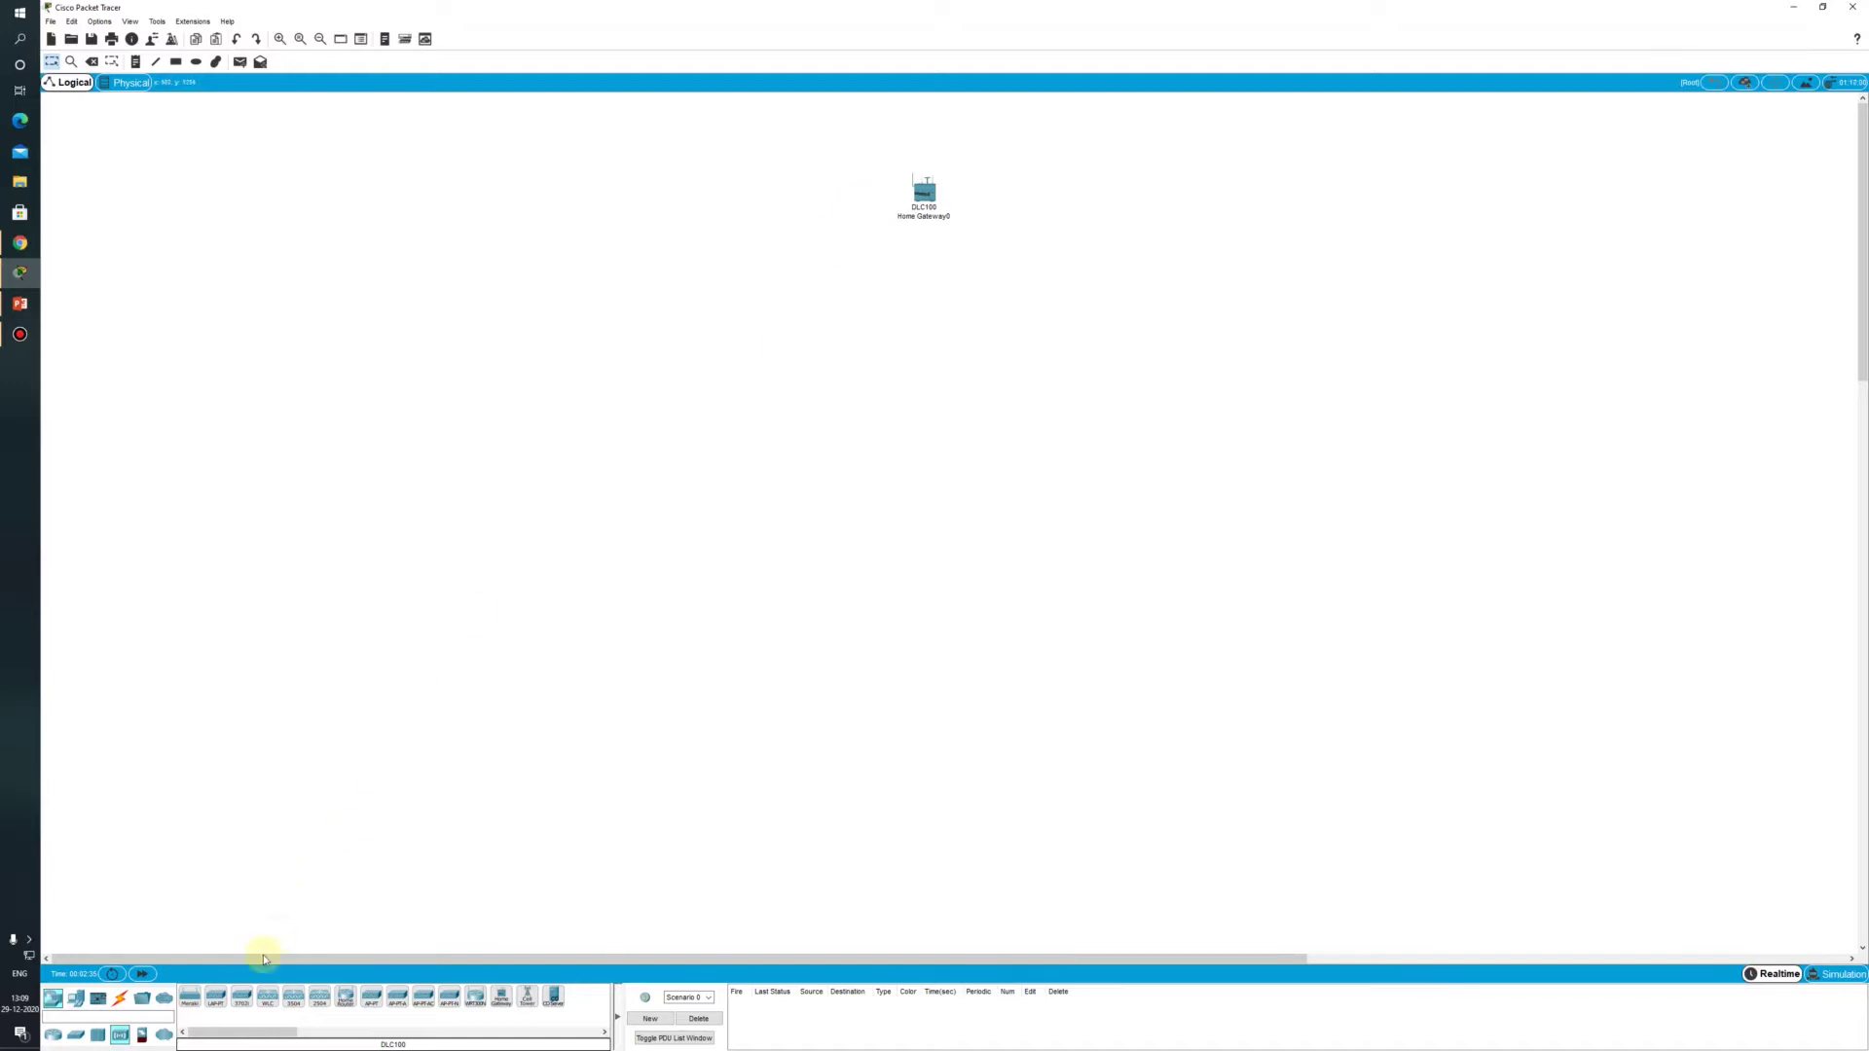
# Step: Place a smart Window to the lower right of the home gateway and a Ceiling Fan to its lower left
pyautogui.click(53, 997)
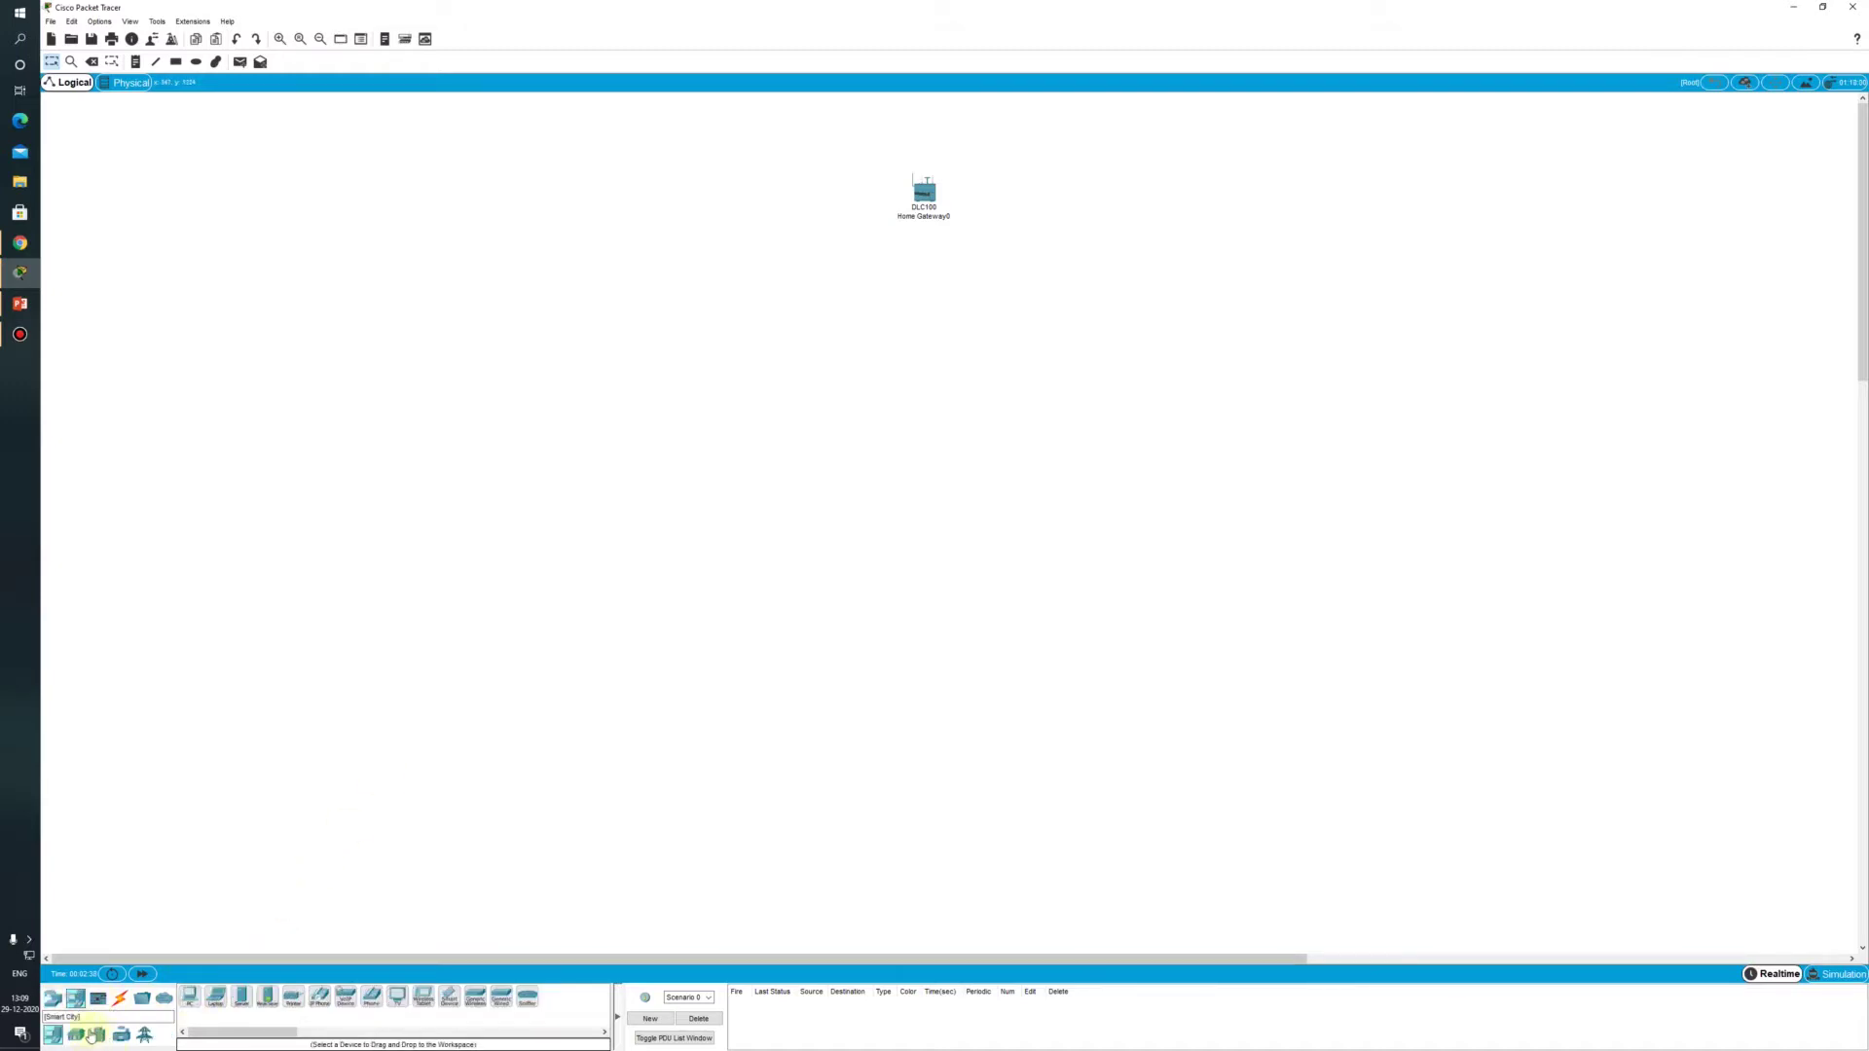
pyautogui.click(87, 1036)
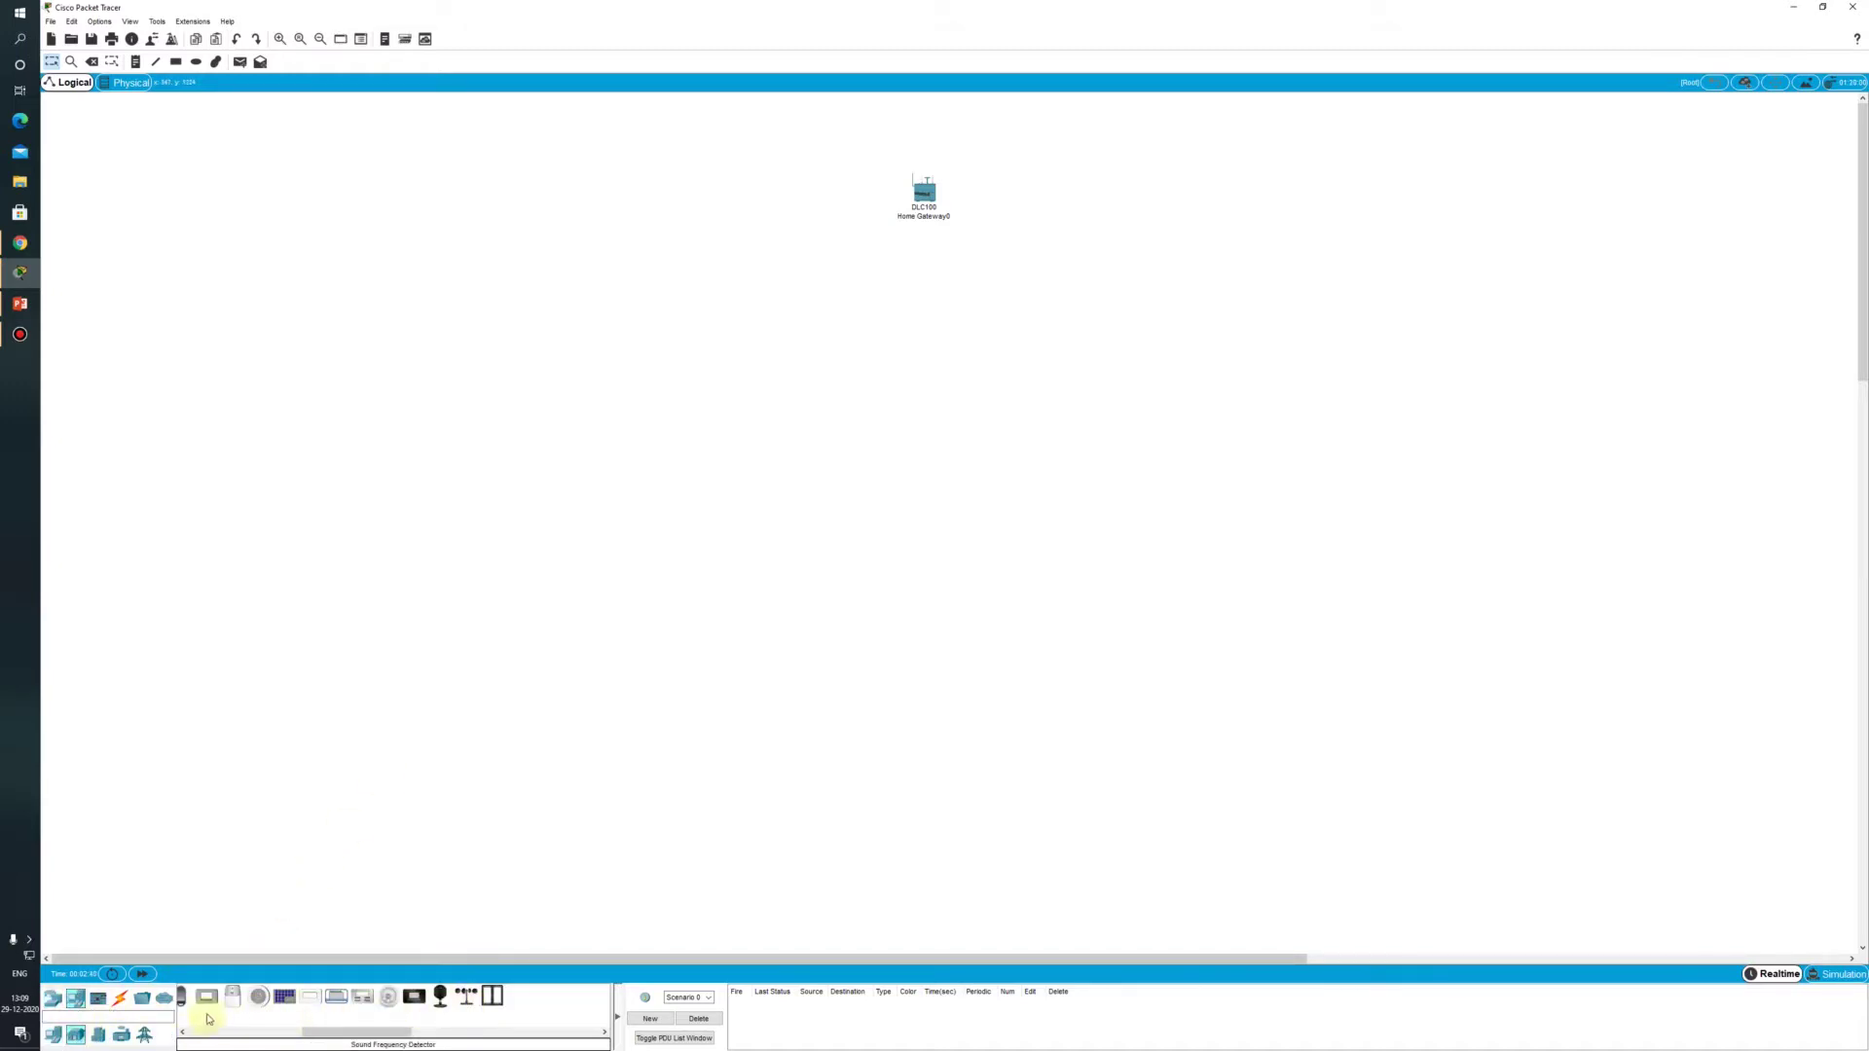
pyautogui.moveTo(233, 1031)
pyautogui.mouseDown()
pyautogui.moveTo(354, 1031)
pyautogui.moveTo(246, 1030)
pyautogui.mouseUp()
pyautogui.click(492, 995)
pyautogui.click(1131, 392)
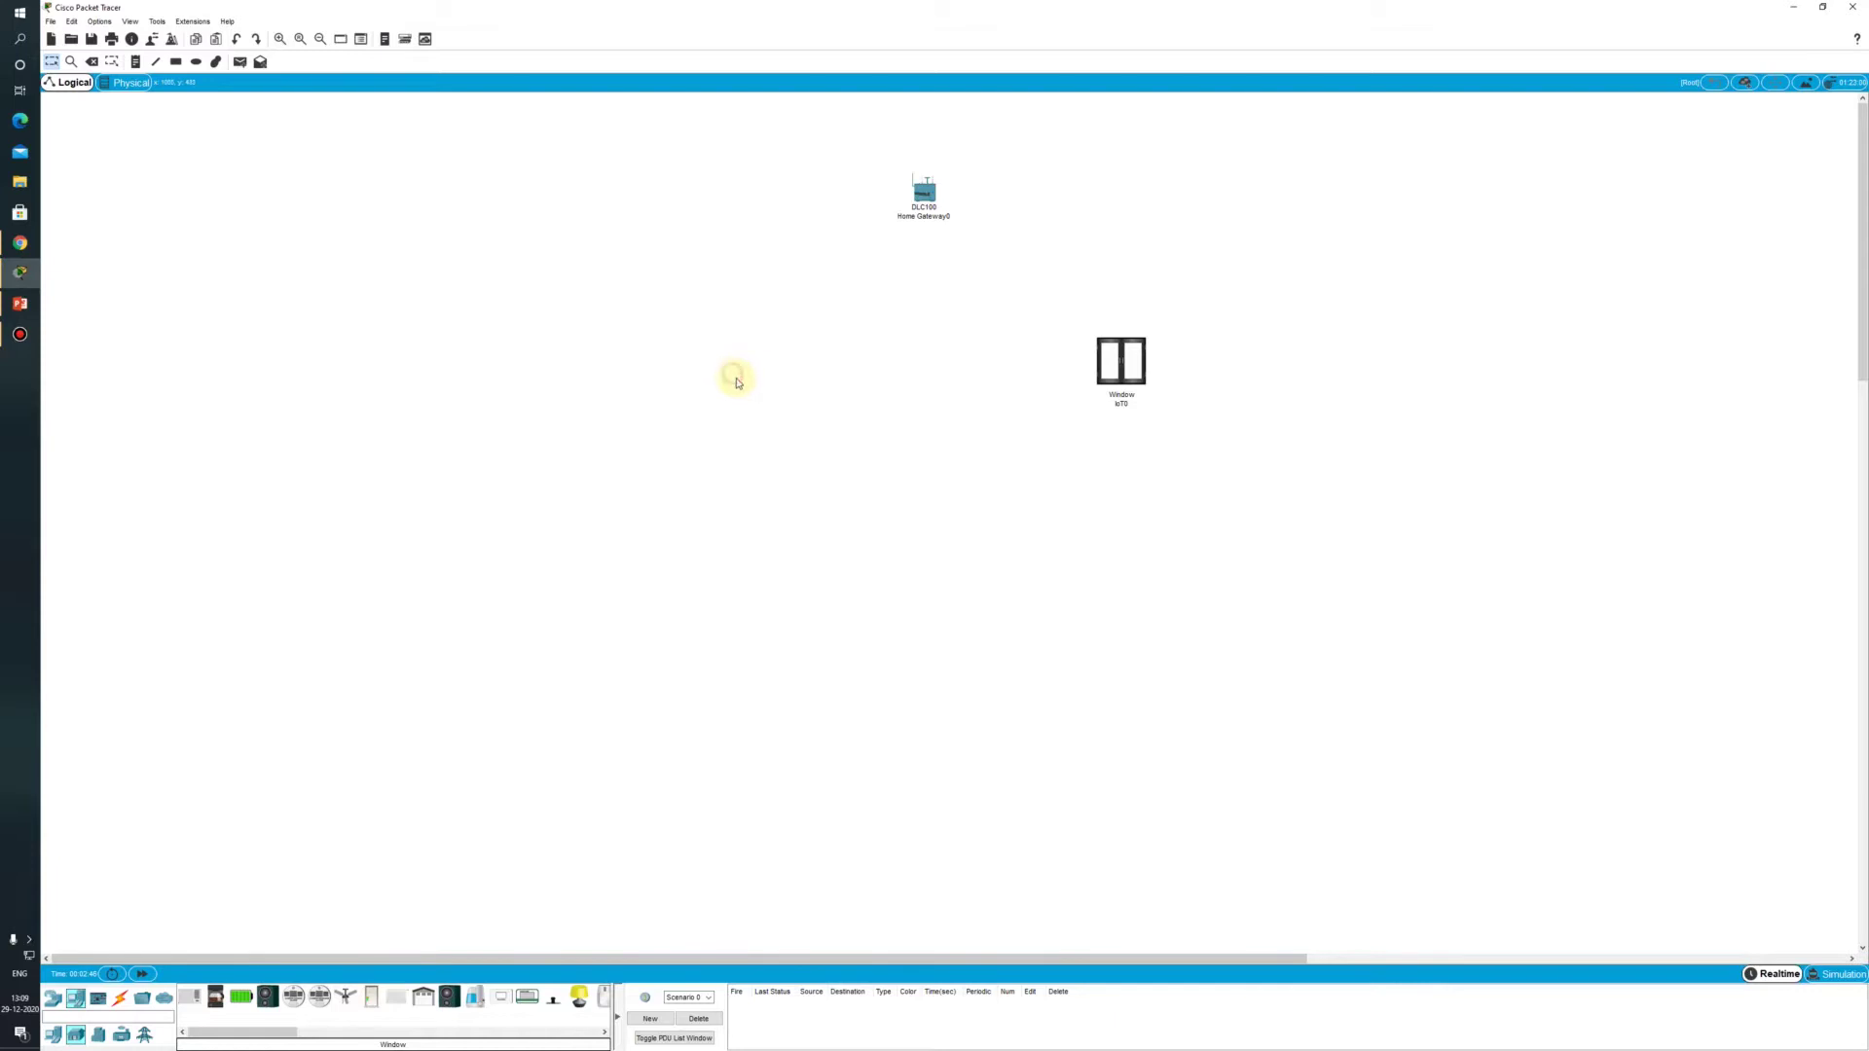
pyautogui.click(349, 1001)
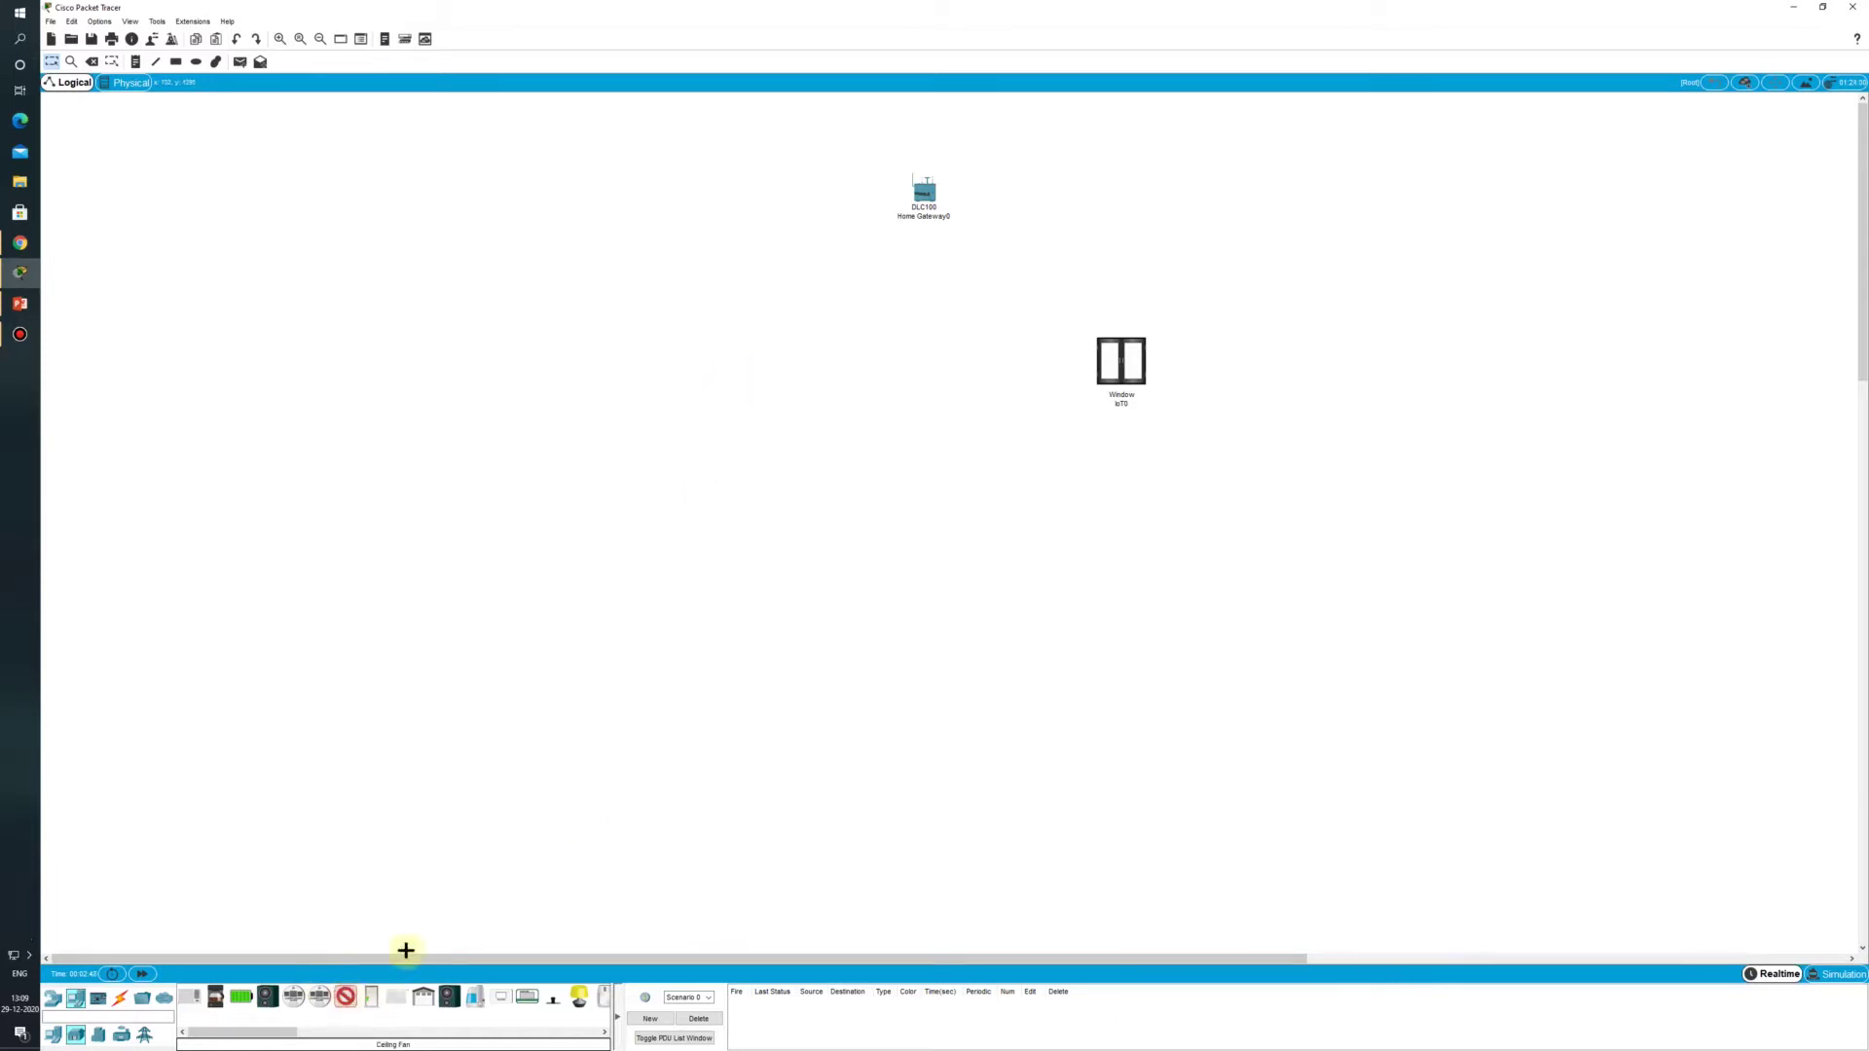
pyautogui.click(768, 366)
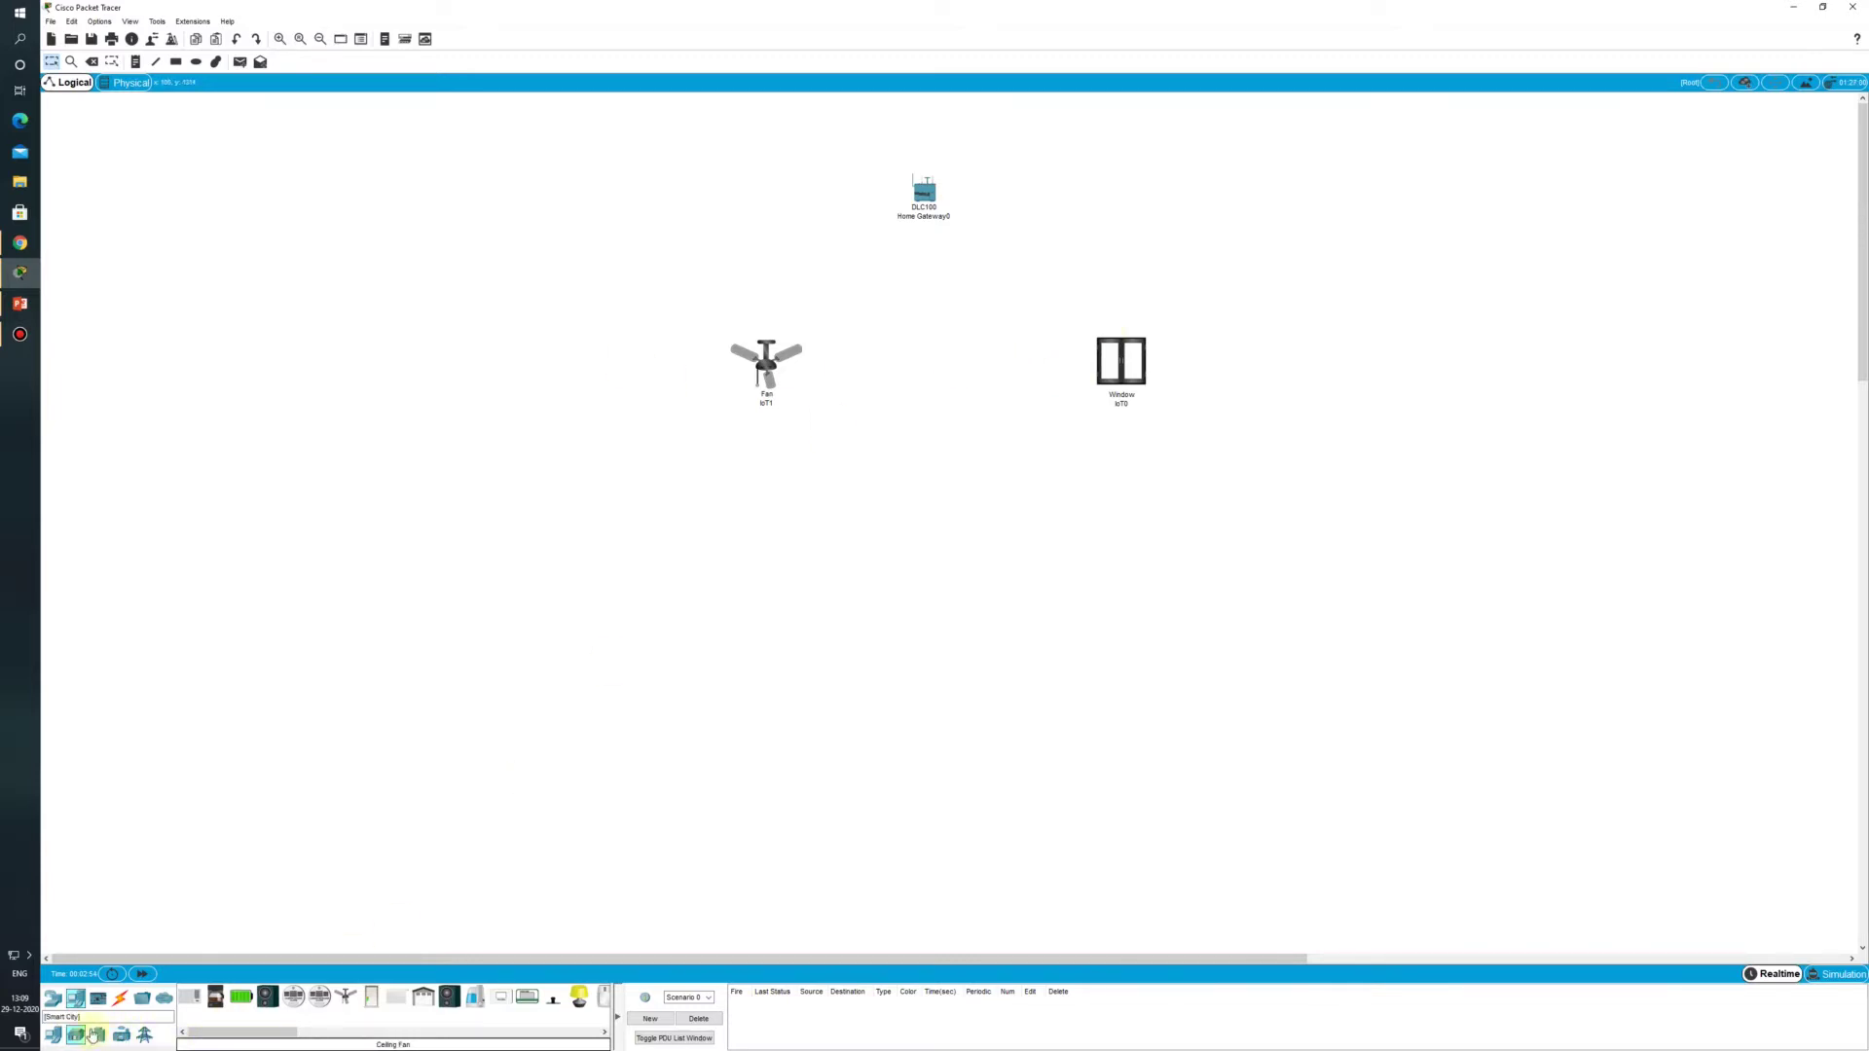
# Step: Place a SMARTPHONE-PT end device to the right of the home gateway
pyautogui.click(52, 998)
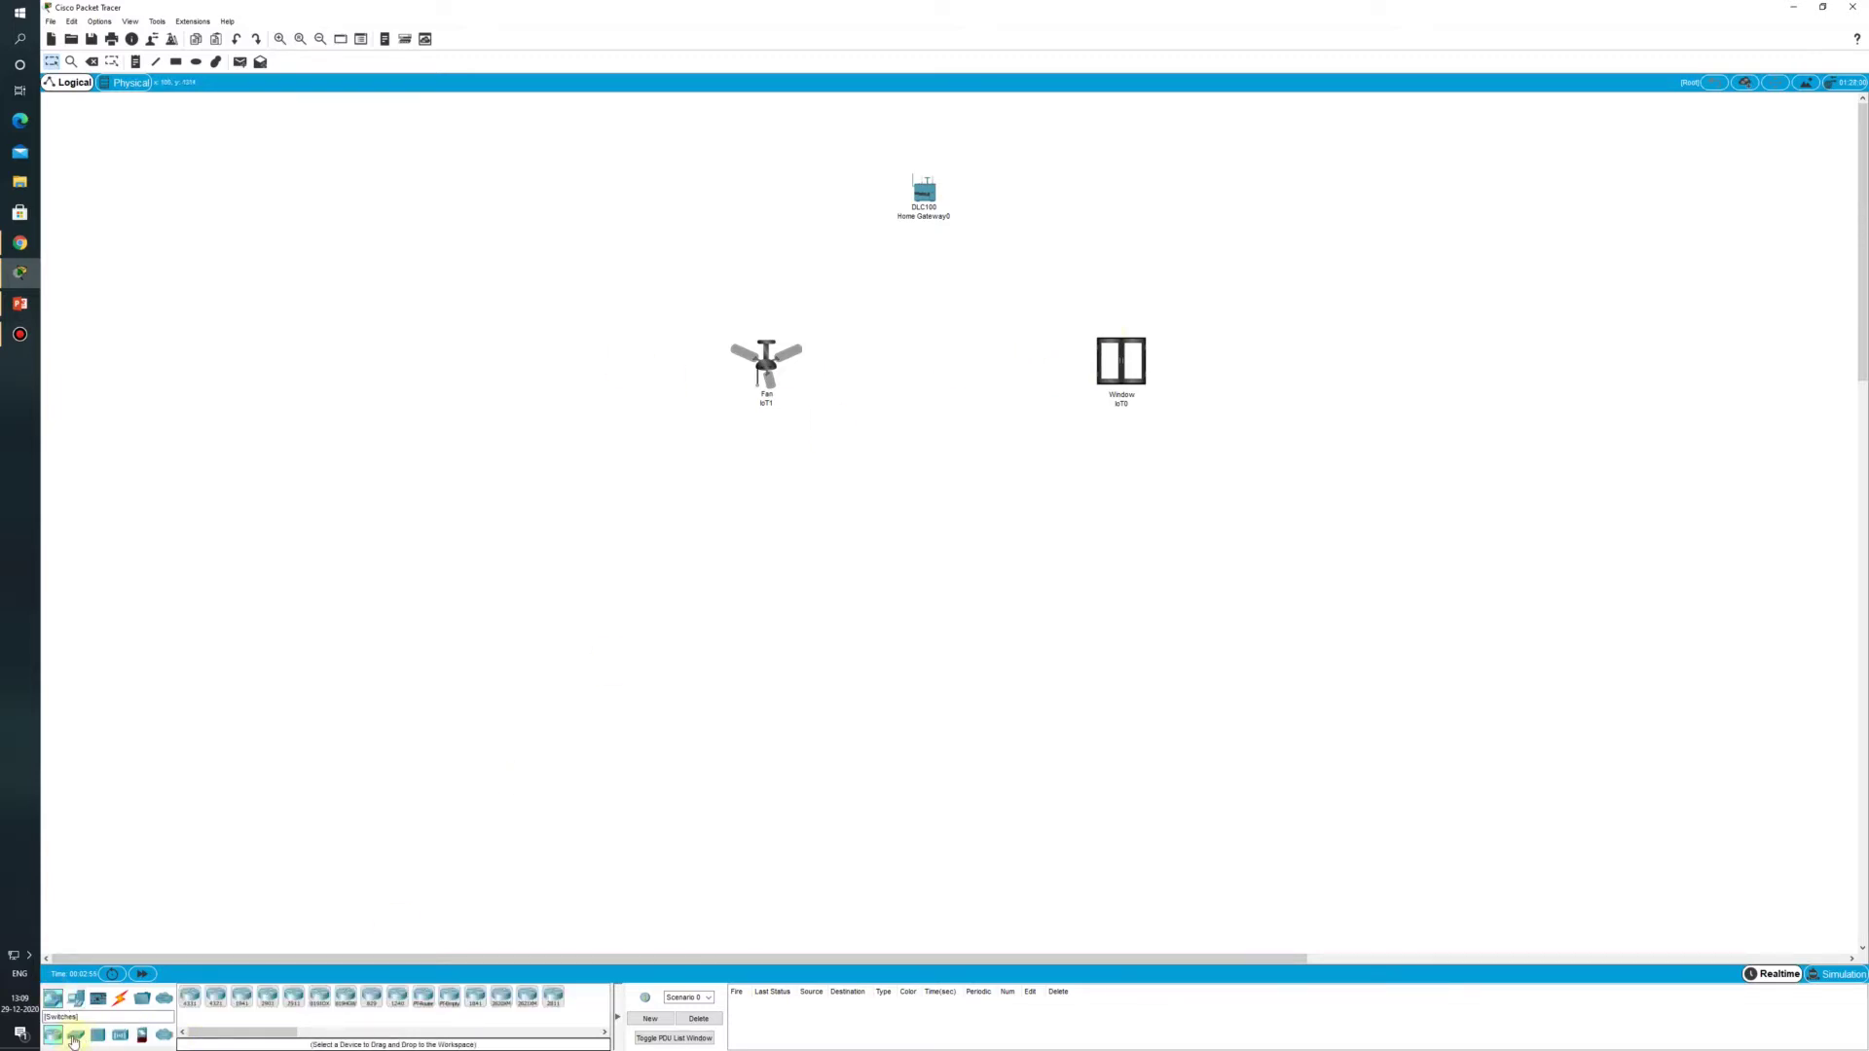
pyautogui.click(74, 1037)
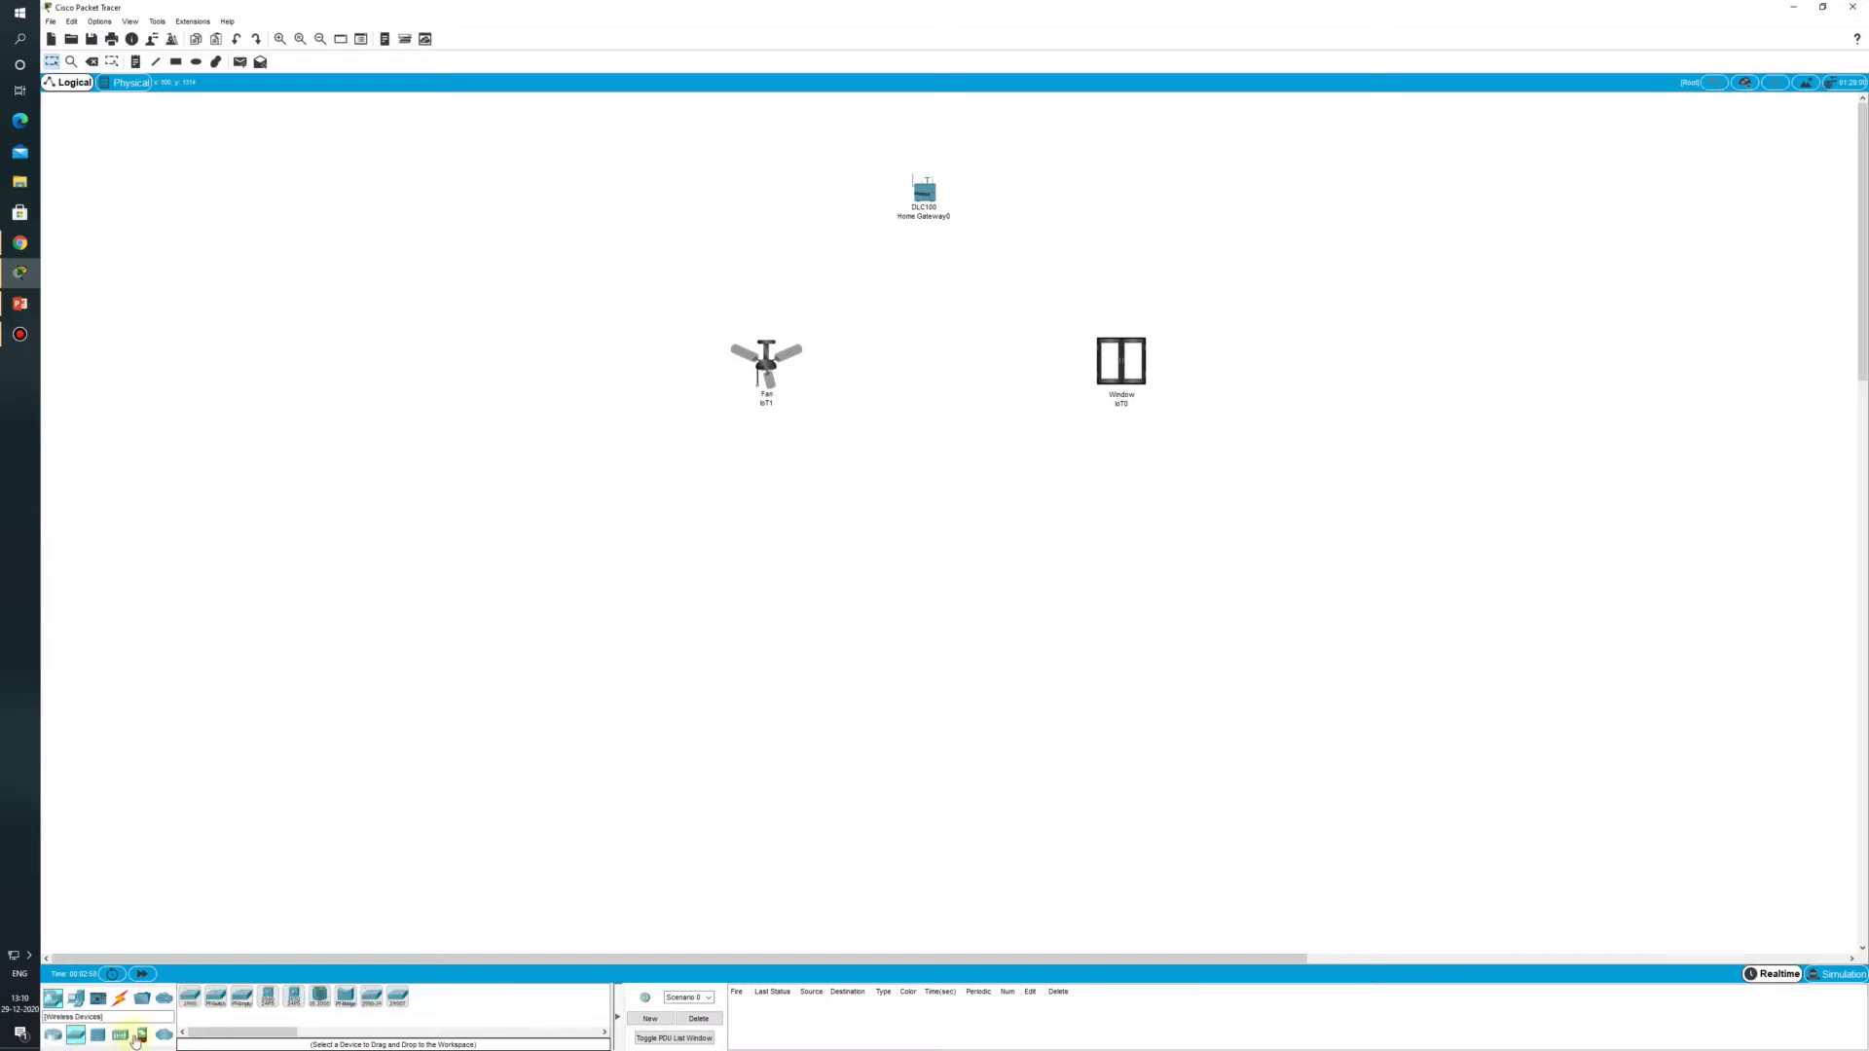
pyautogui.click(141, 1039)
pyautogui.click(118, 1038)
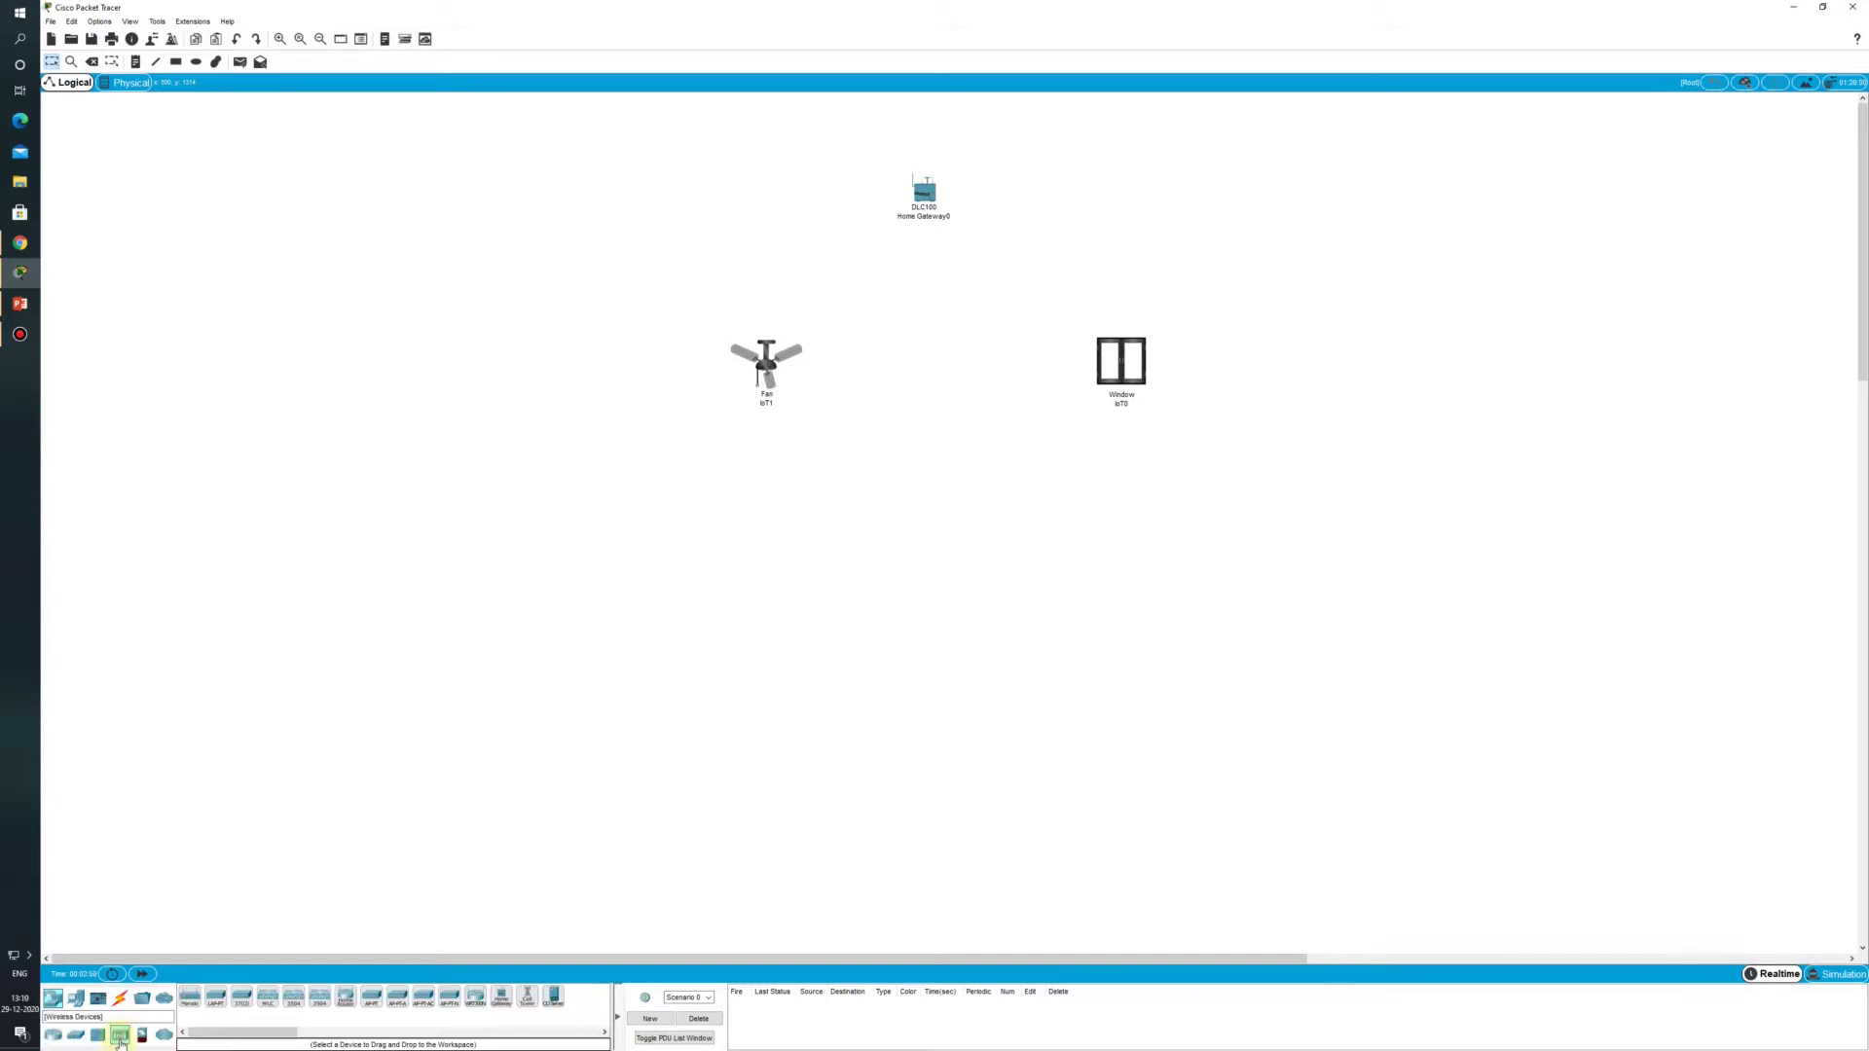
pyautogui.click(97, 997)
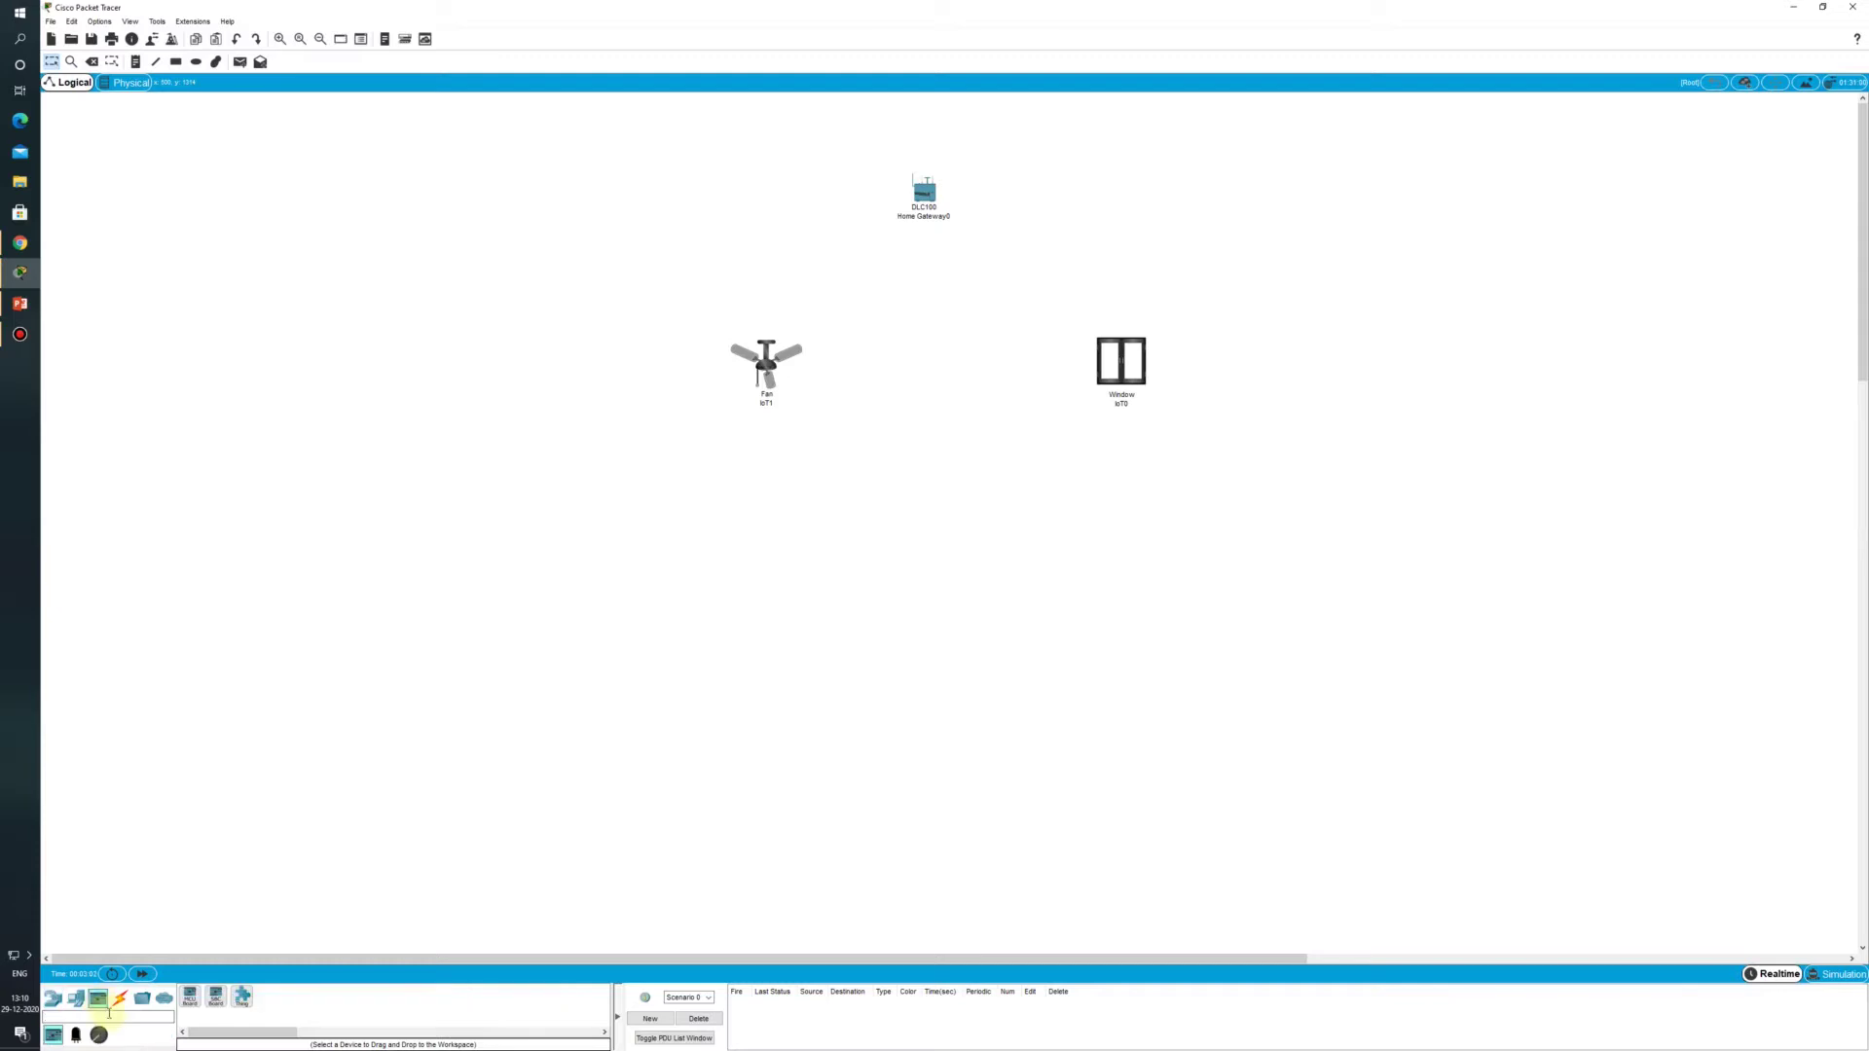
pyautogui.click(75, 1002)
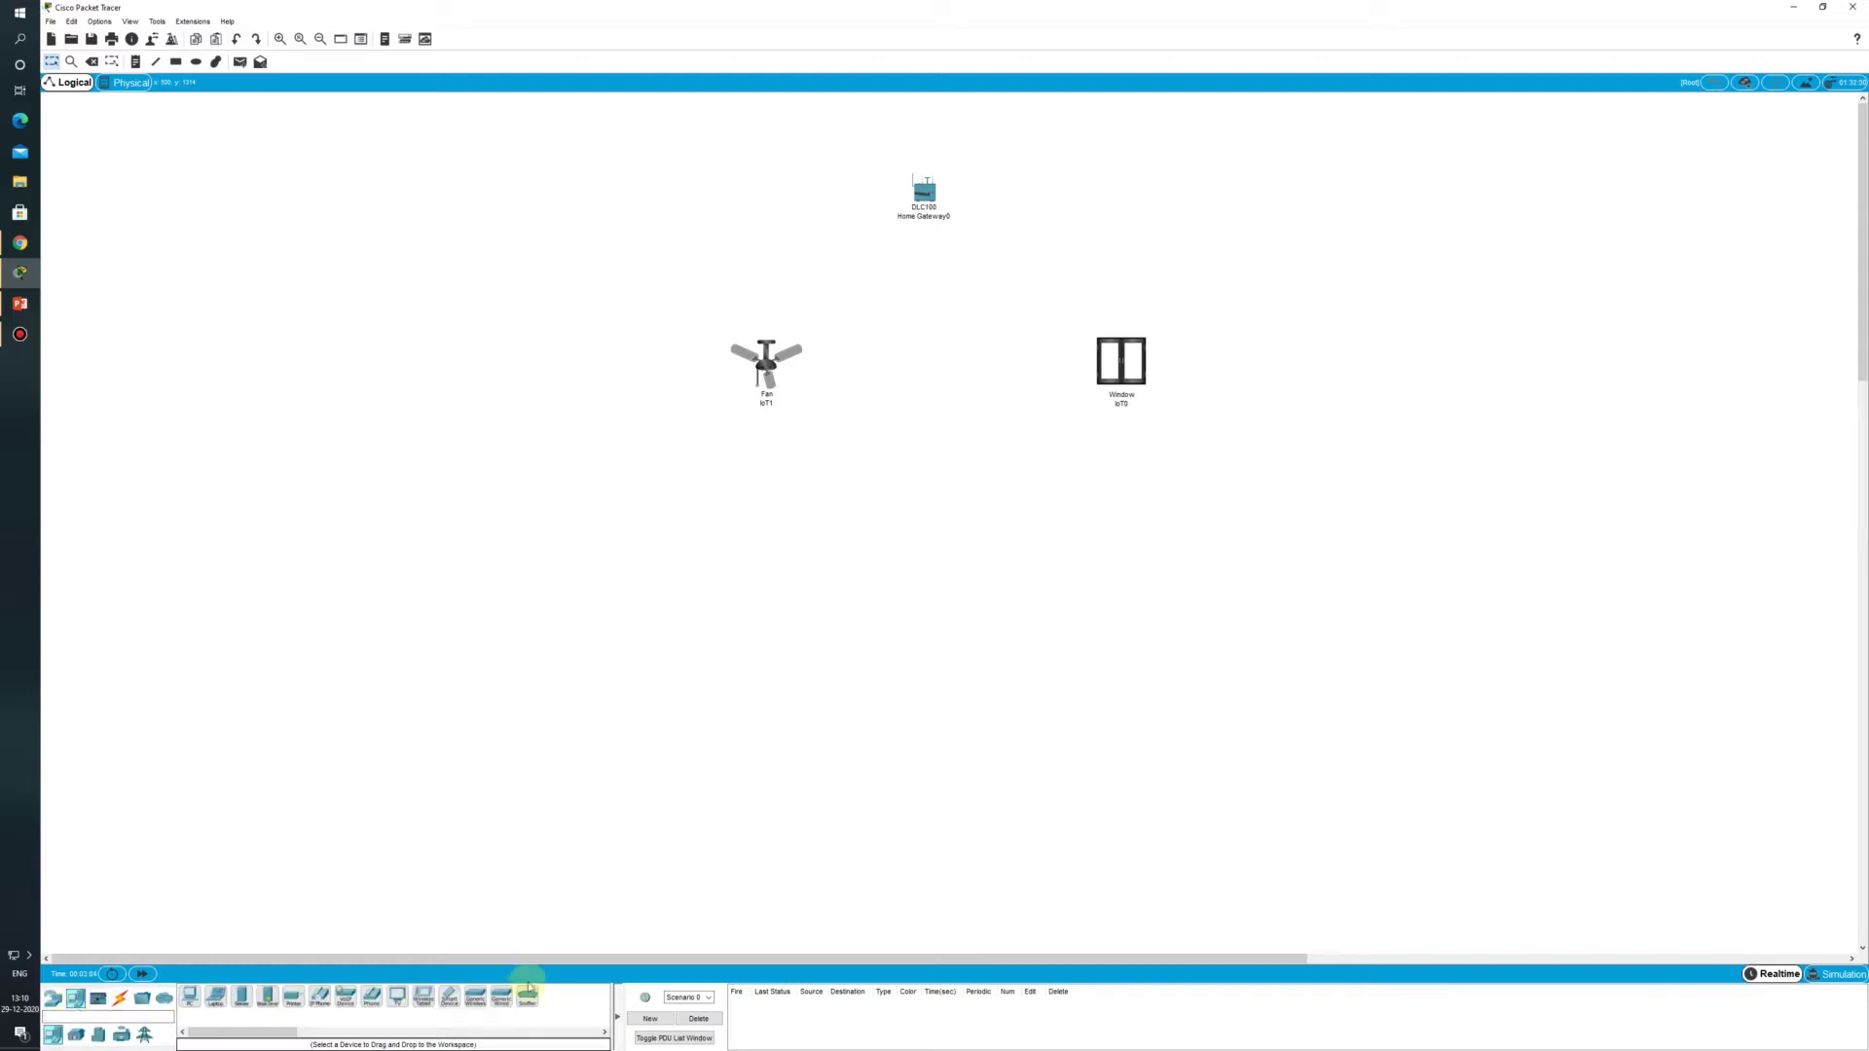
pyautogui.click(449, 997)
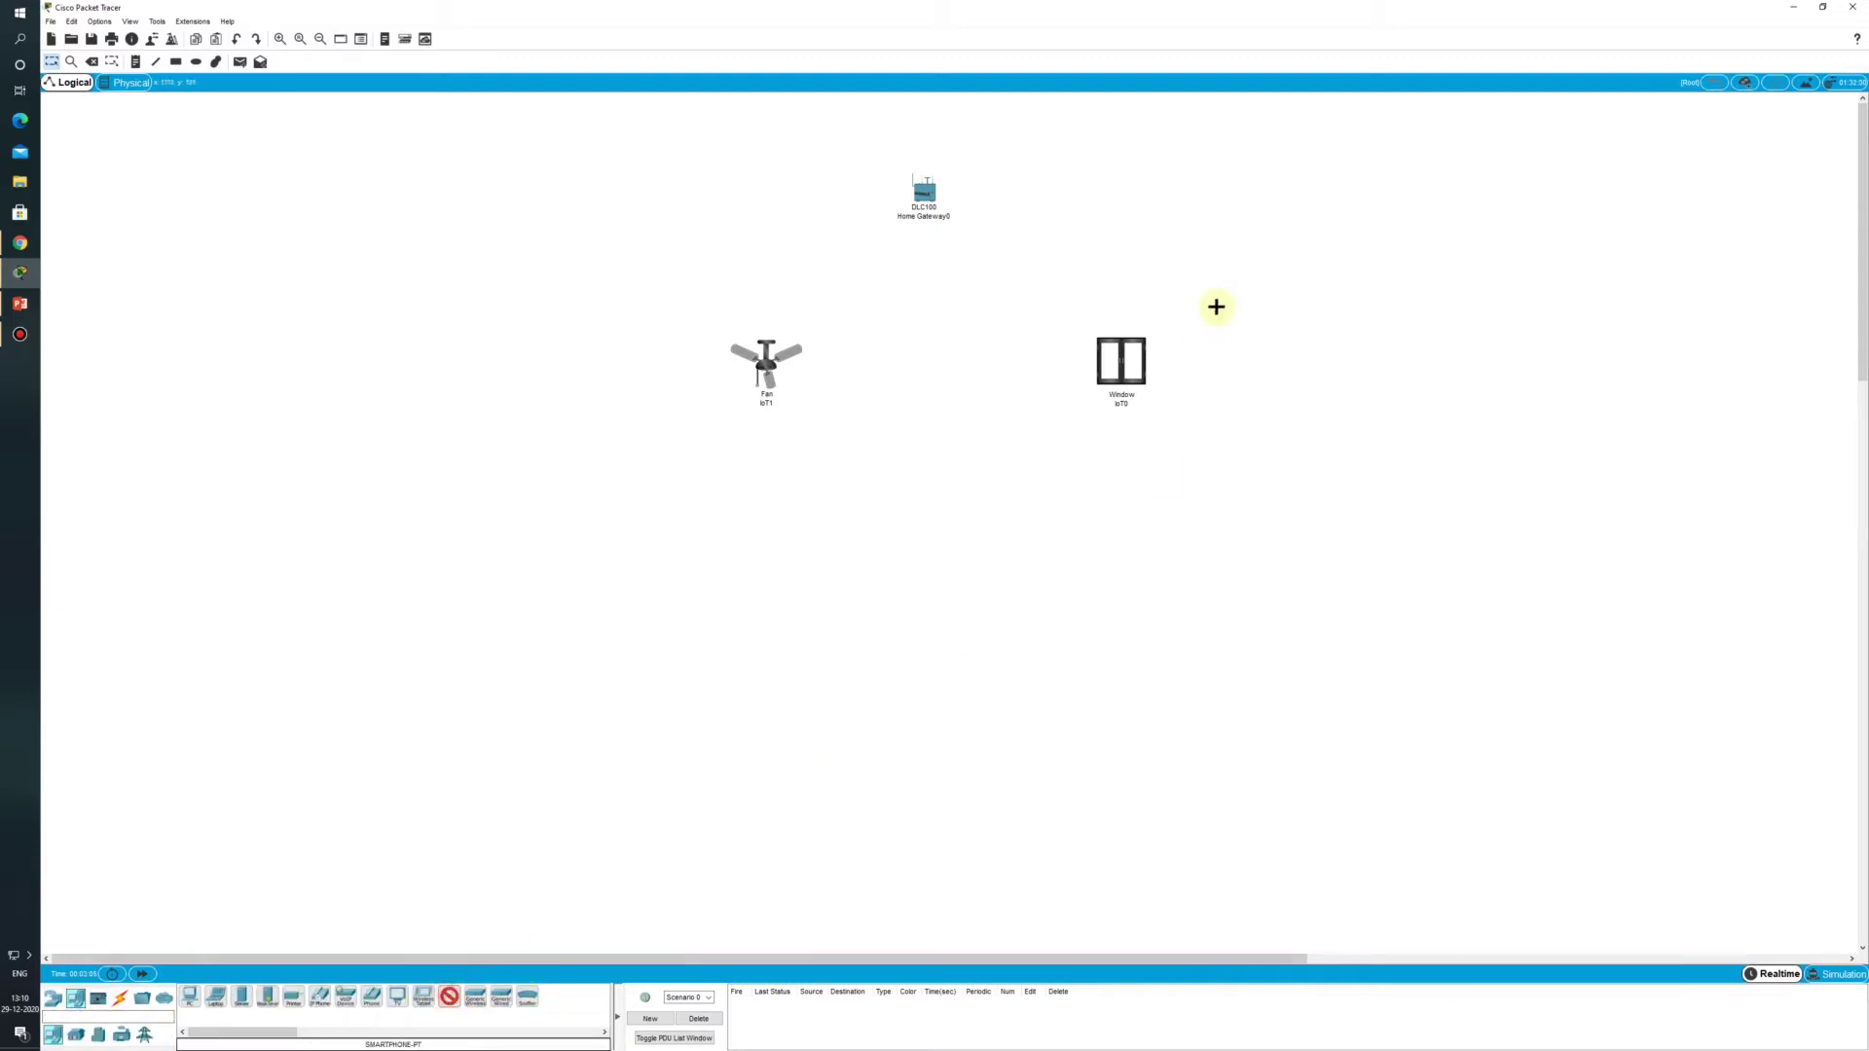
pyautogui.click(1247, 194)
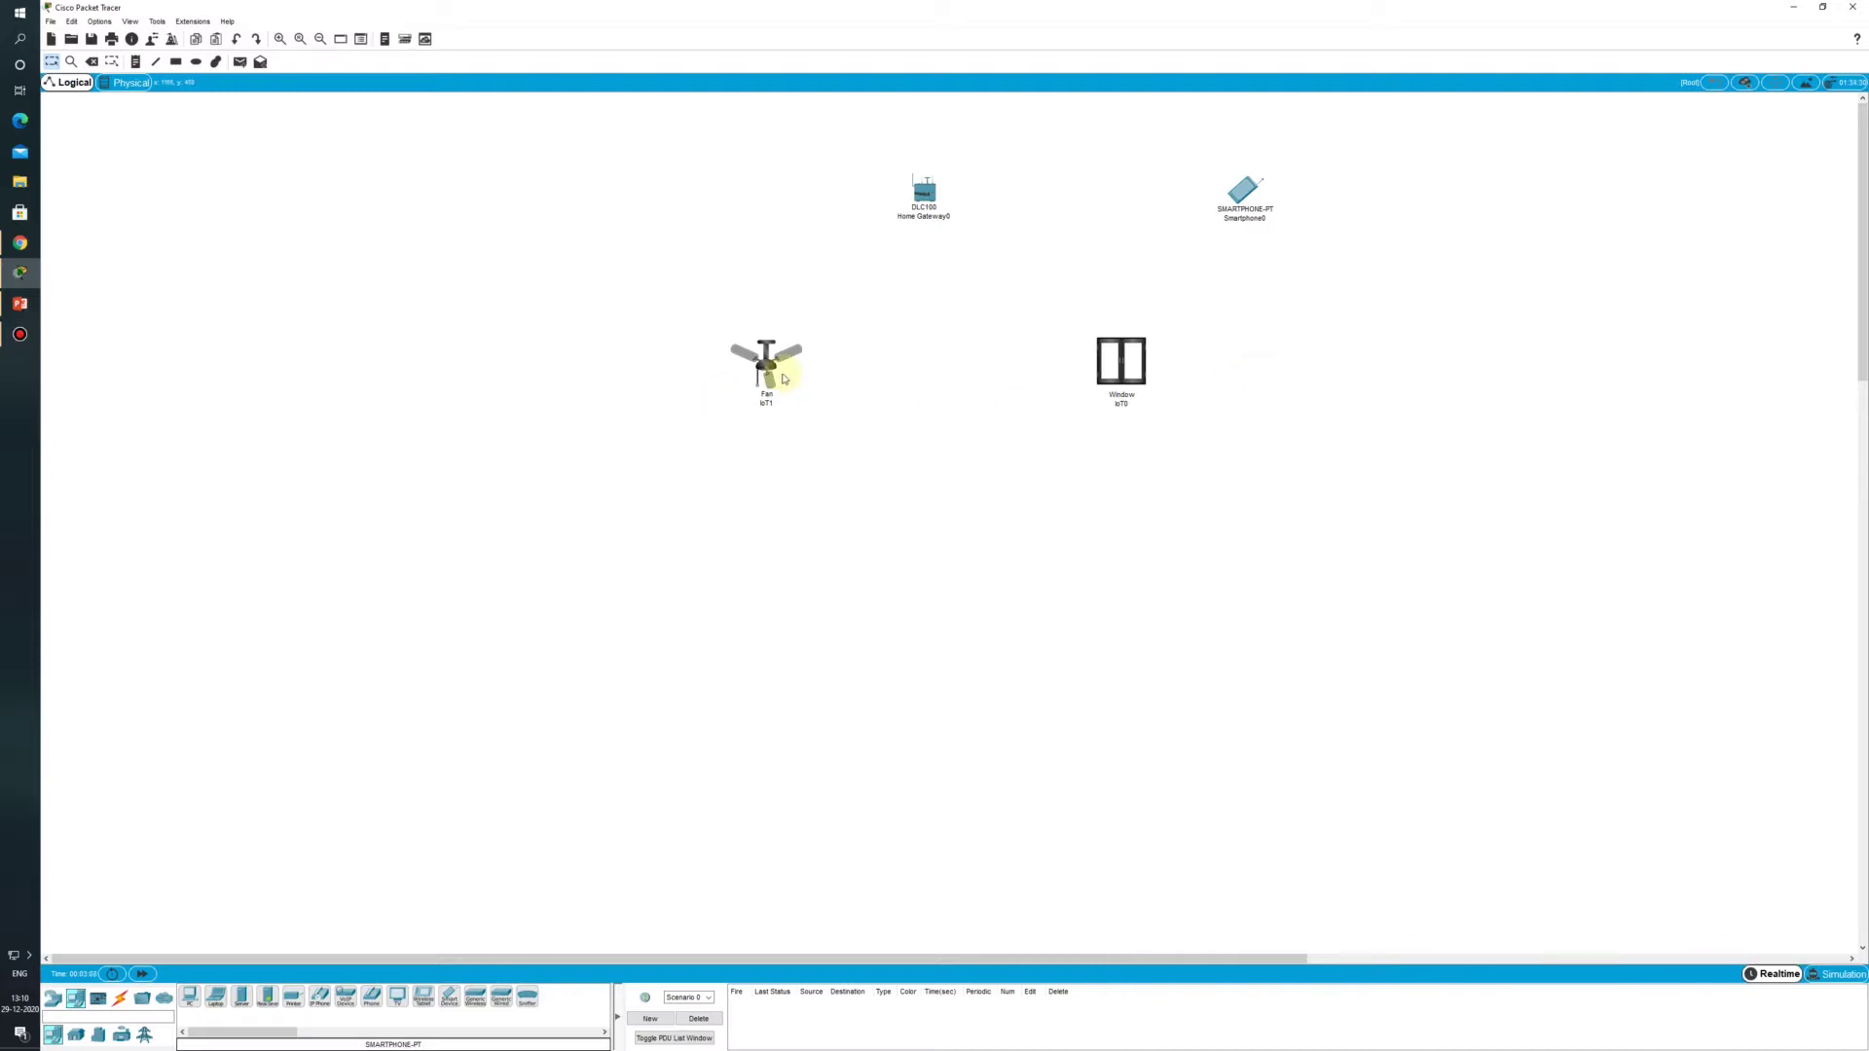
# Step: Set the ceiling fan's display name to Fan in its configuration and close its device window
pyautogui.click(768, 368)
pyautogui.click(862, 358)
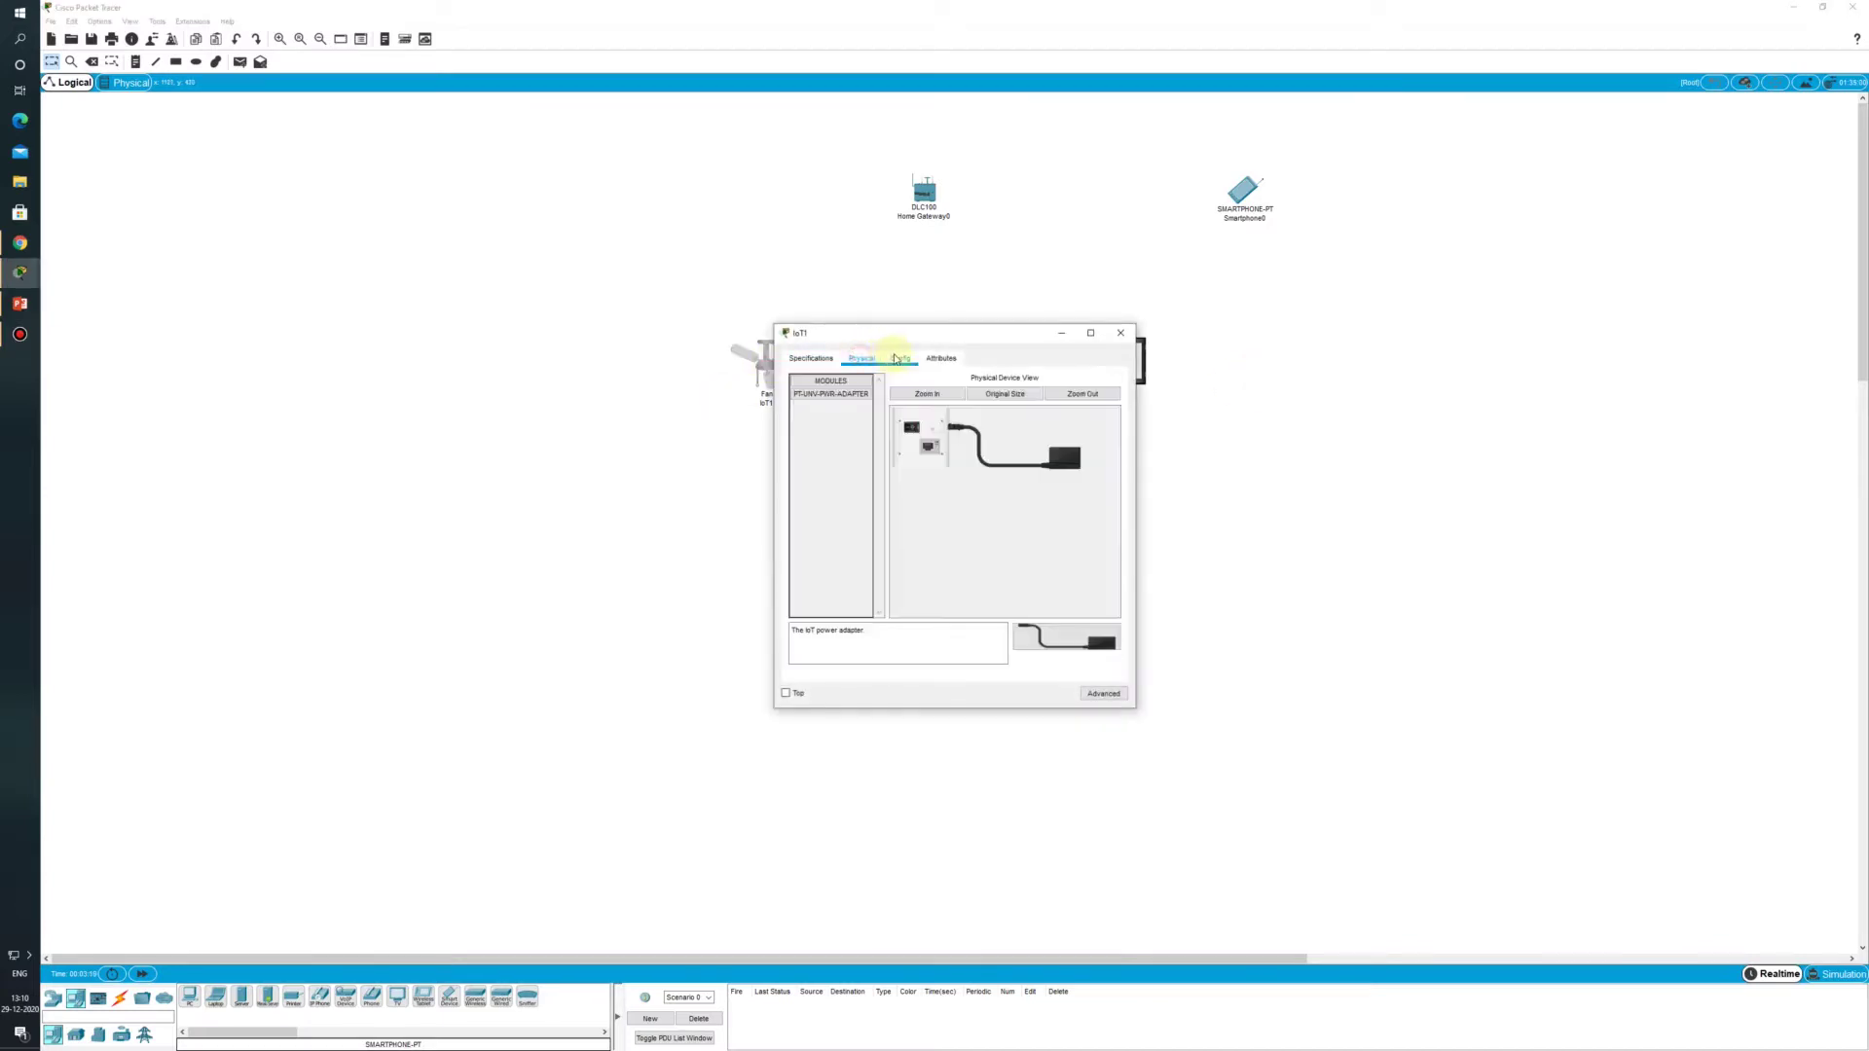
pyautogui.click(900, 358)
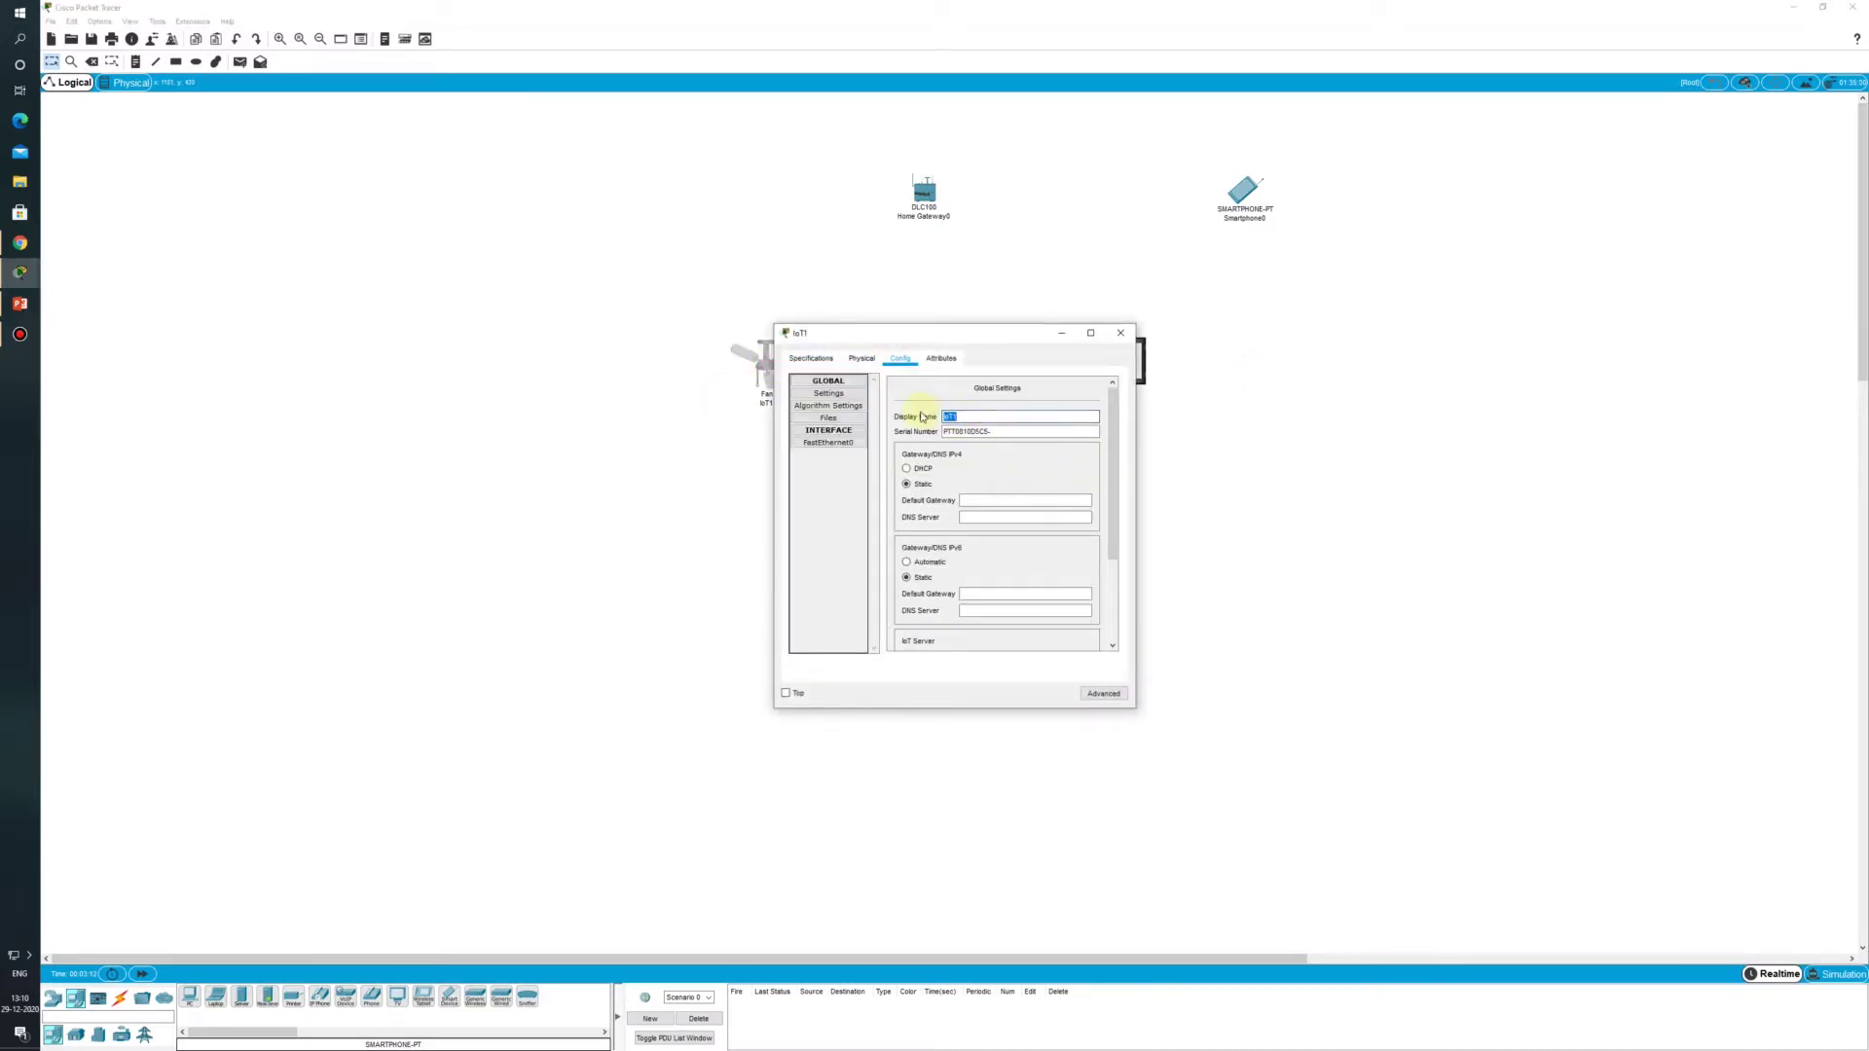
pyautogui.click(1121, 333)
# Step: Set the smart window's display name to Window in its configuration and close its device window
pyautogui.click(1119, 358)
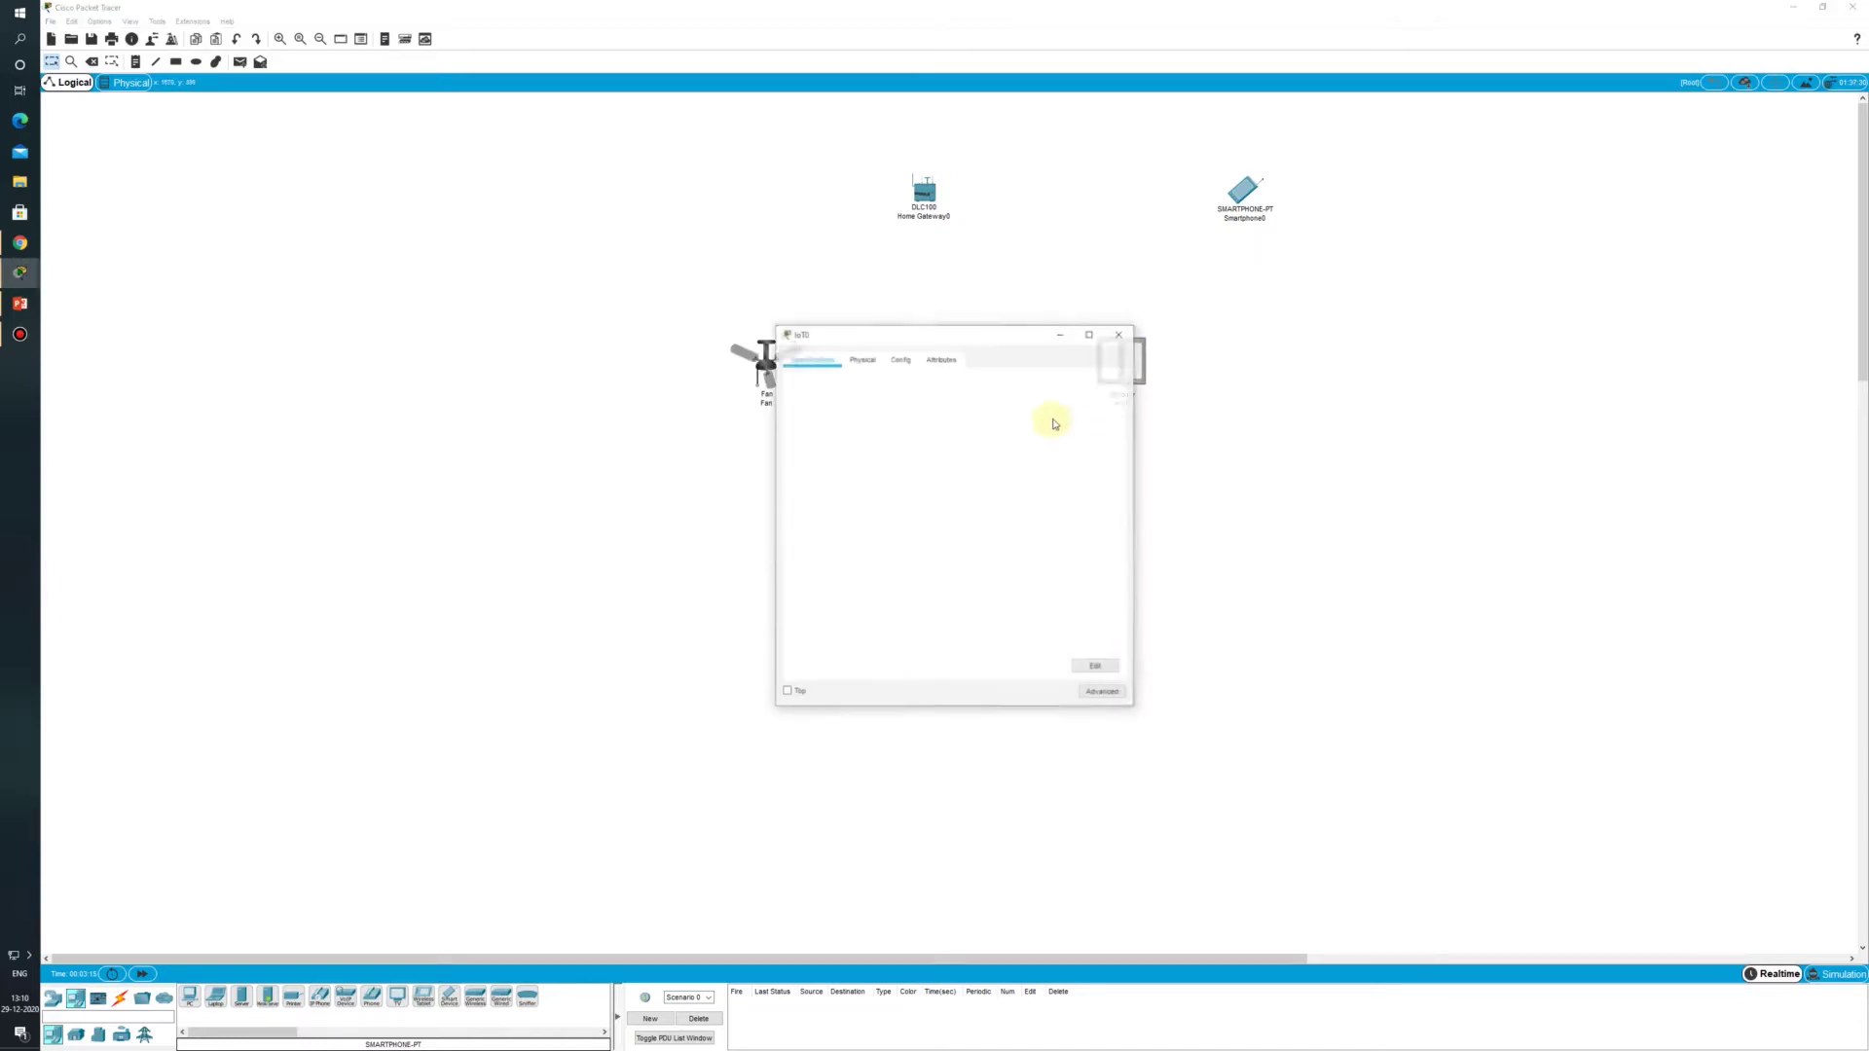
pyautogui.click(900, 358)
pyautogui.moveTo(964, 417); pyautogui.dragTo(906, 425)
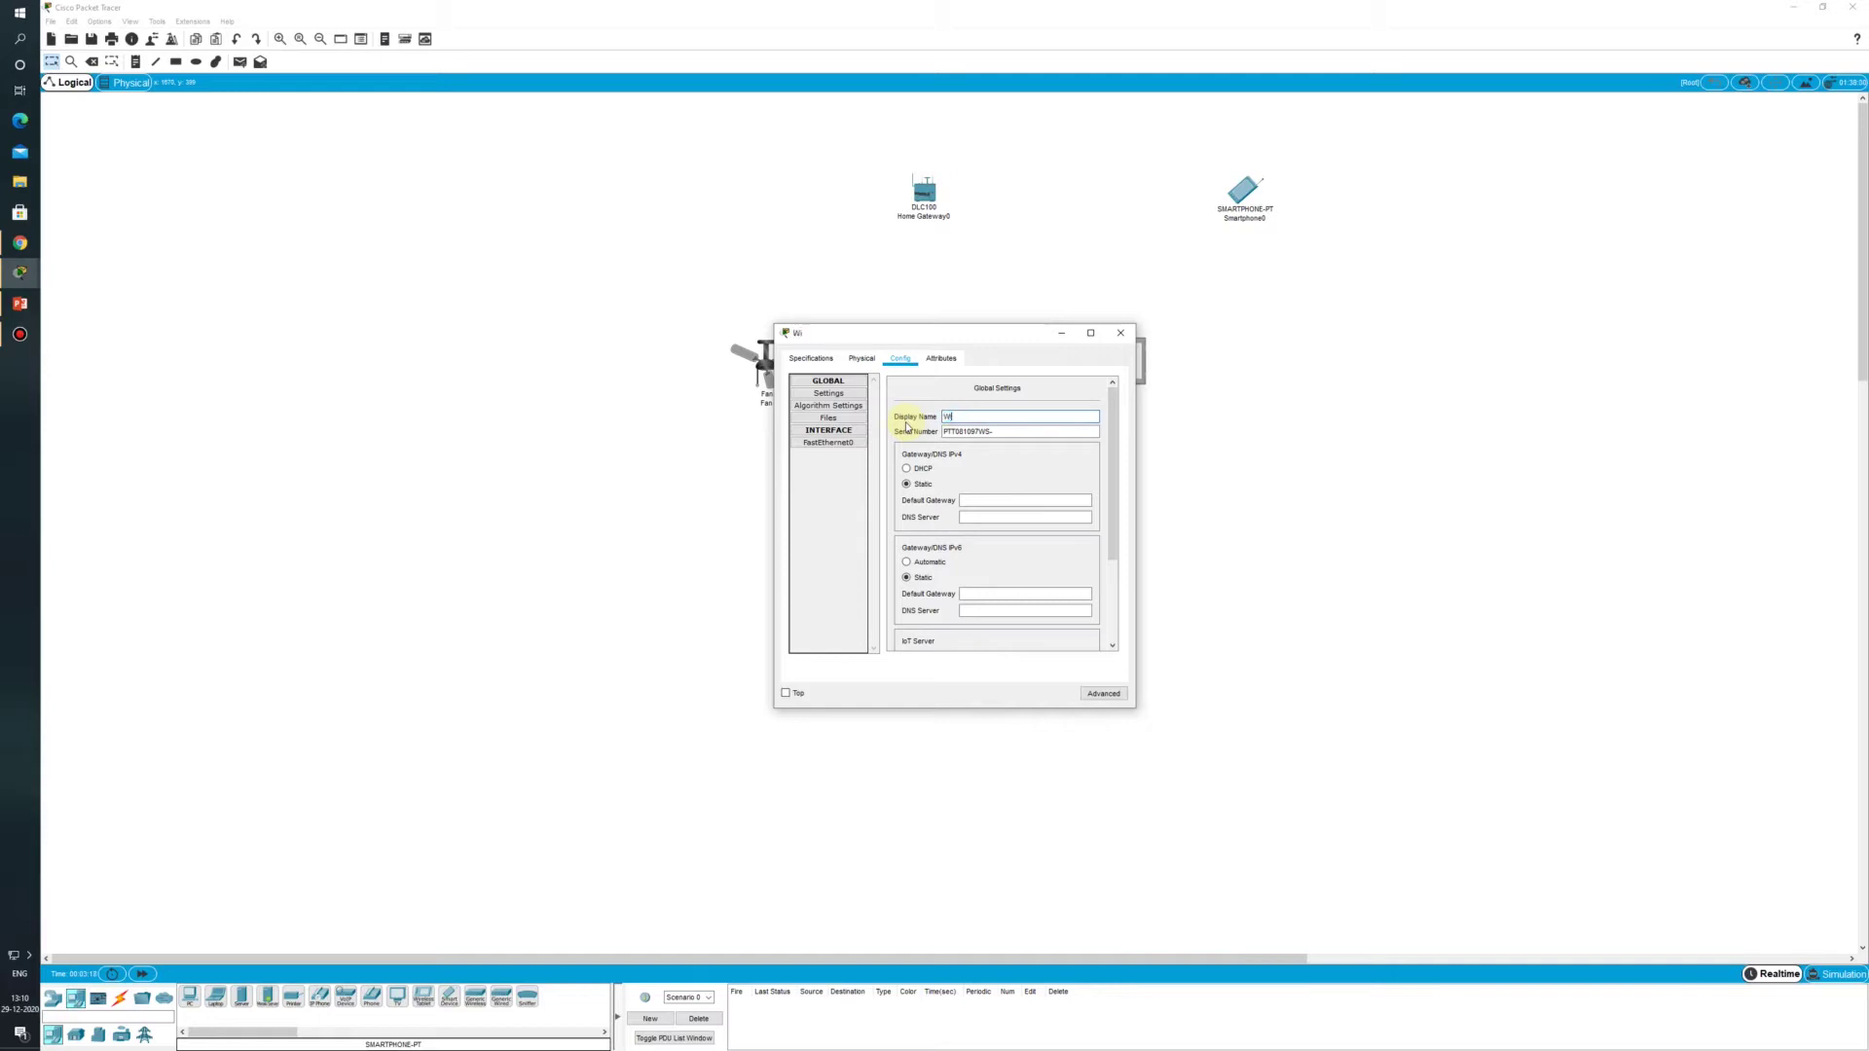
pyautogui.click(1120, 333)
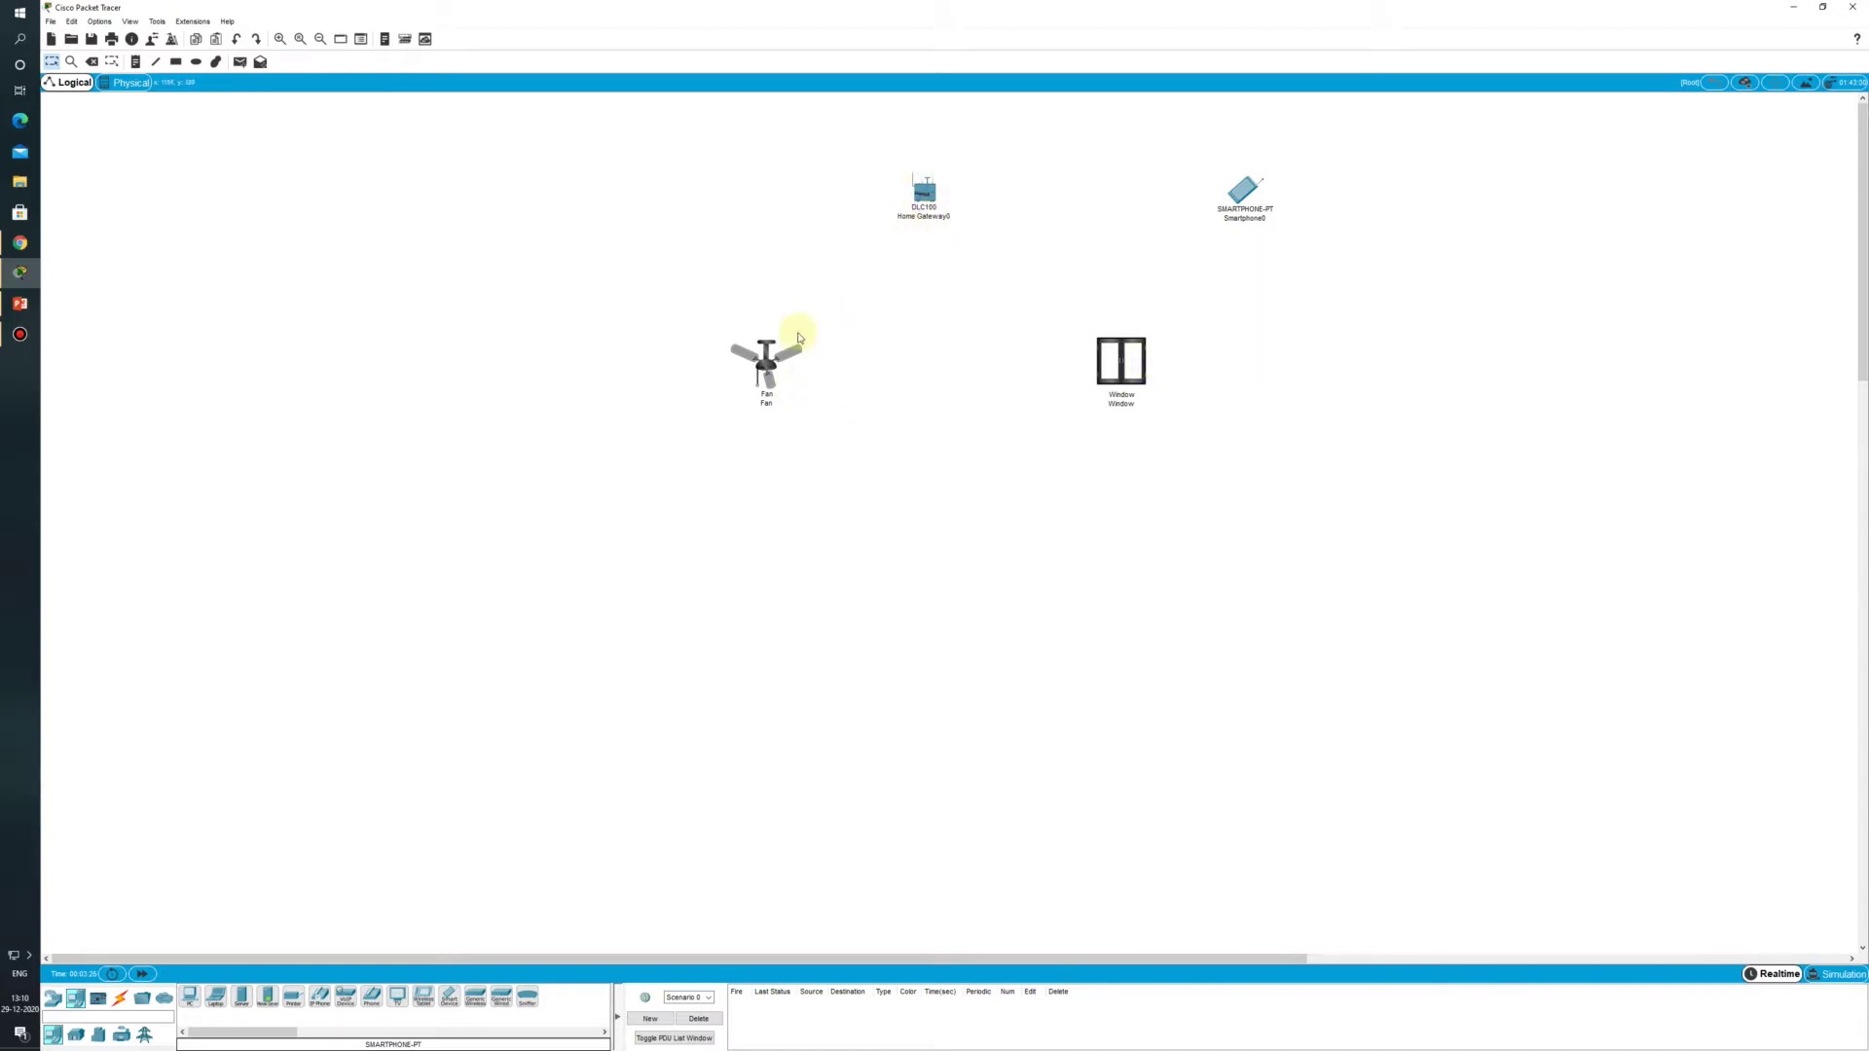
# Step: Change the fan's network adapter to the wireless PT-IOT-NM-1W in its advanced I/O configuration
pyautogui.click(765, 362)
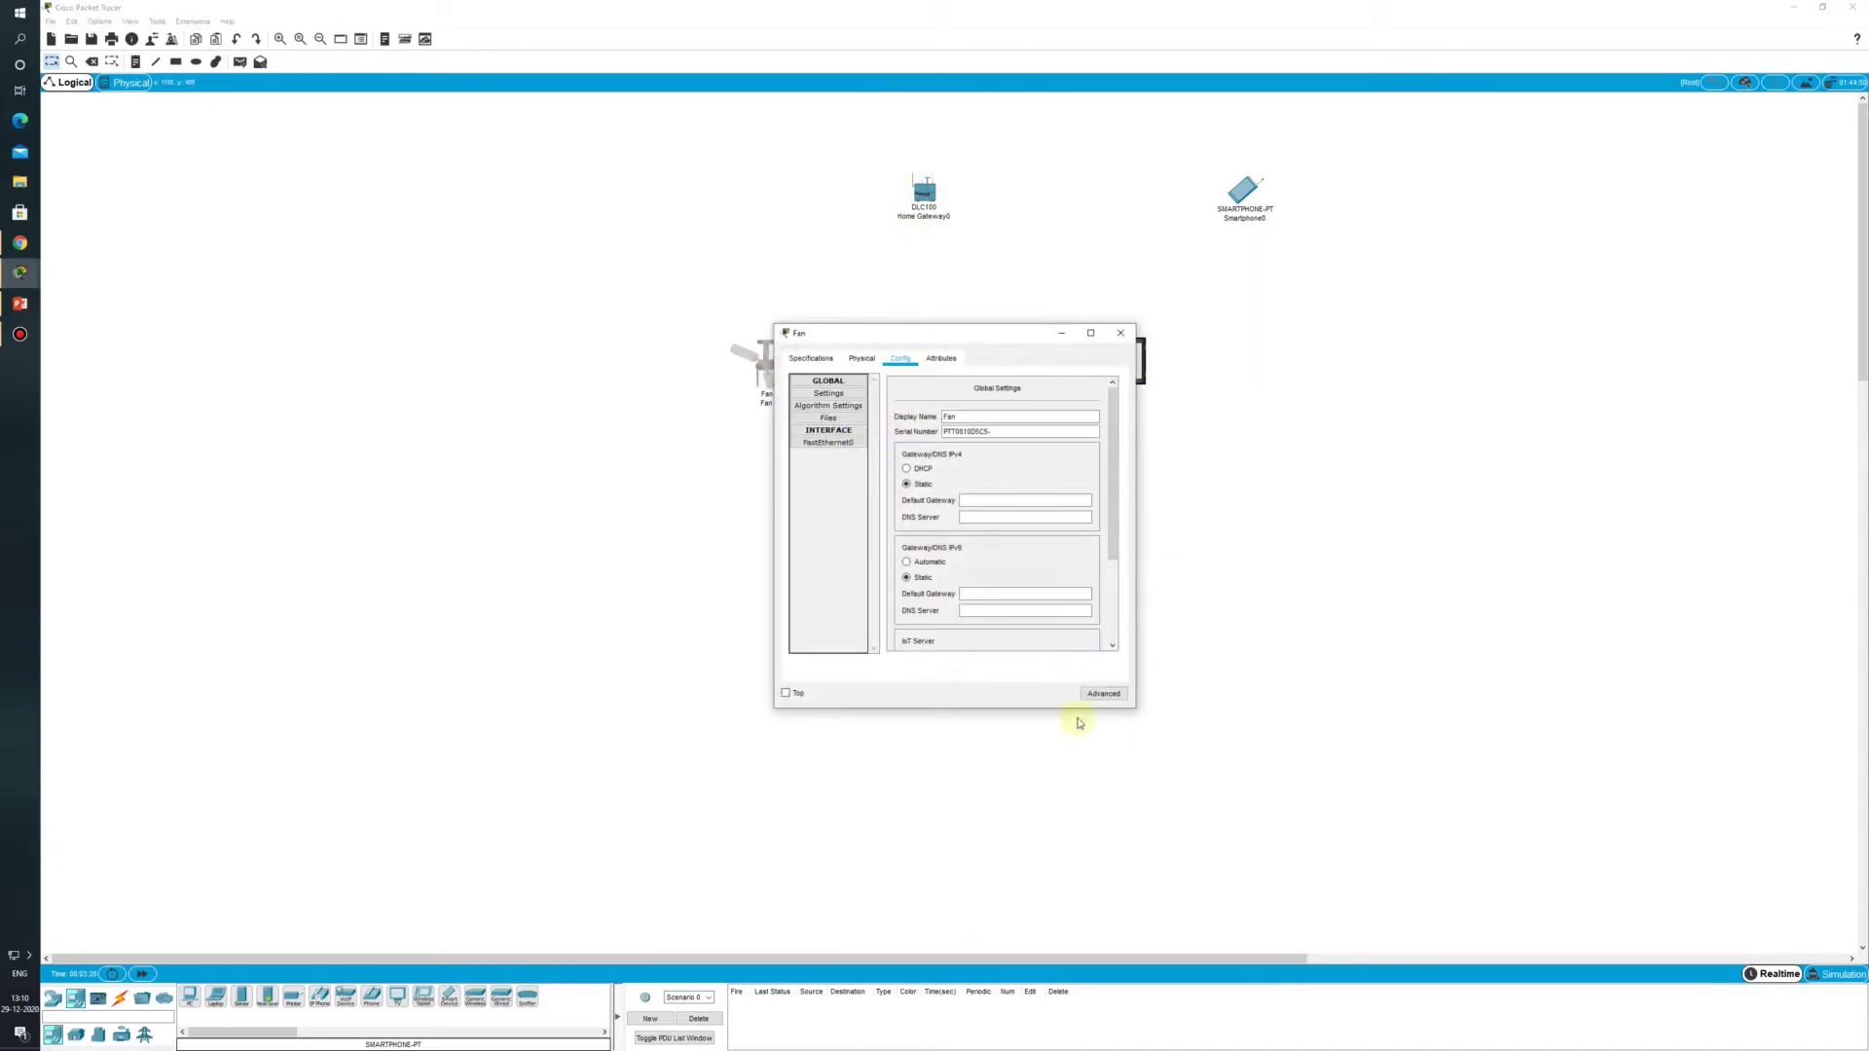
pyautogui.click(1120, 695)
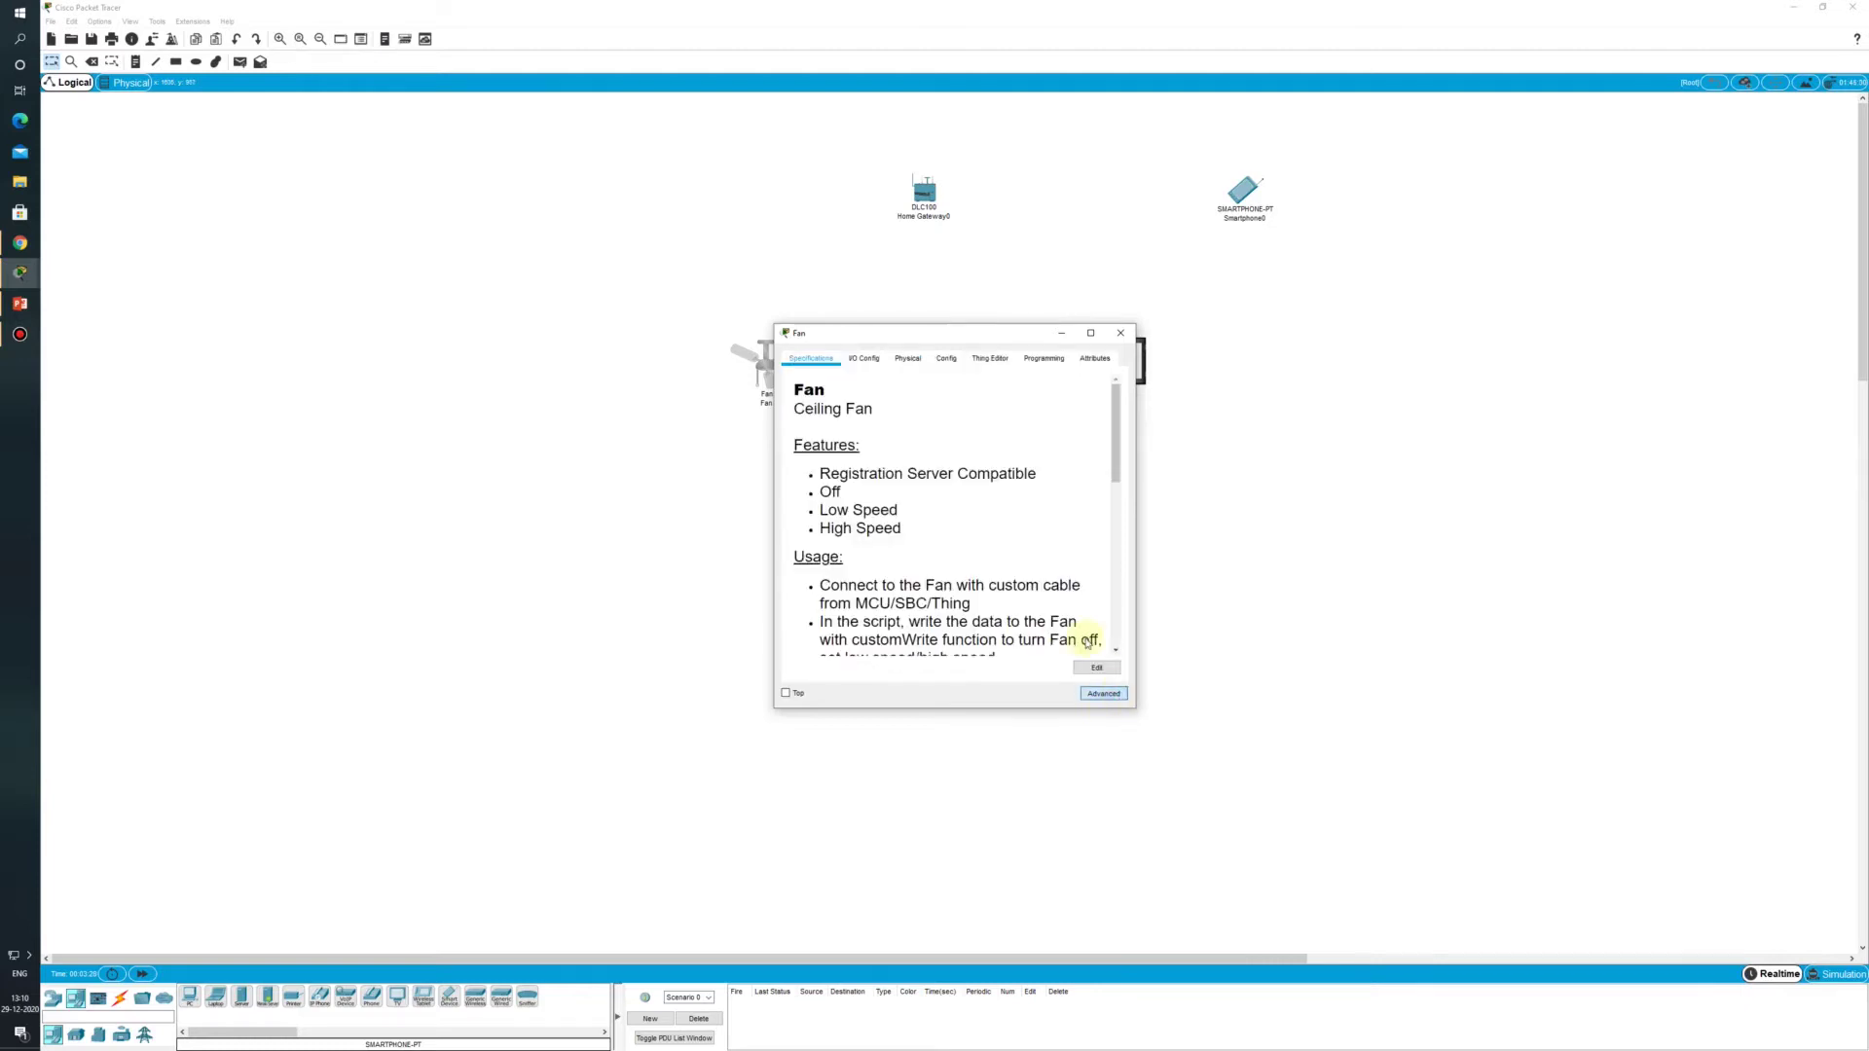
pyautogui.click(869, 360)
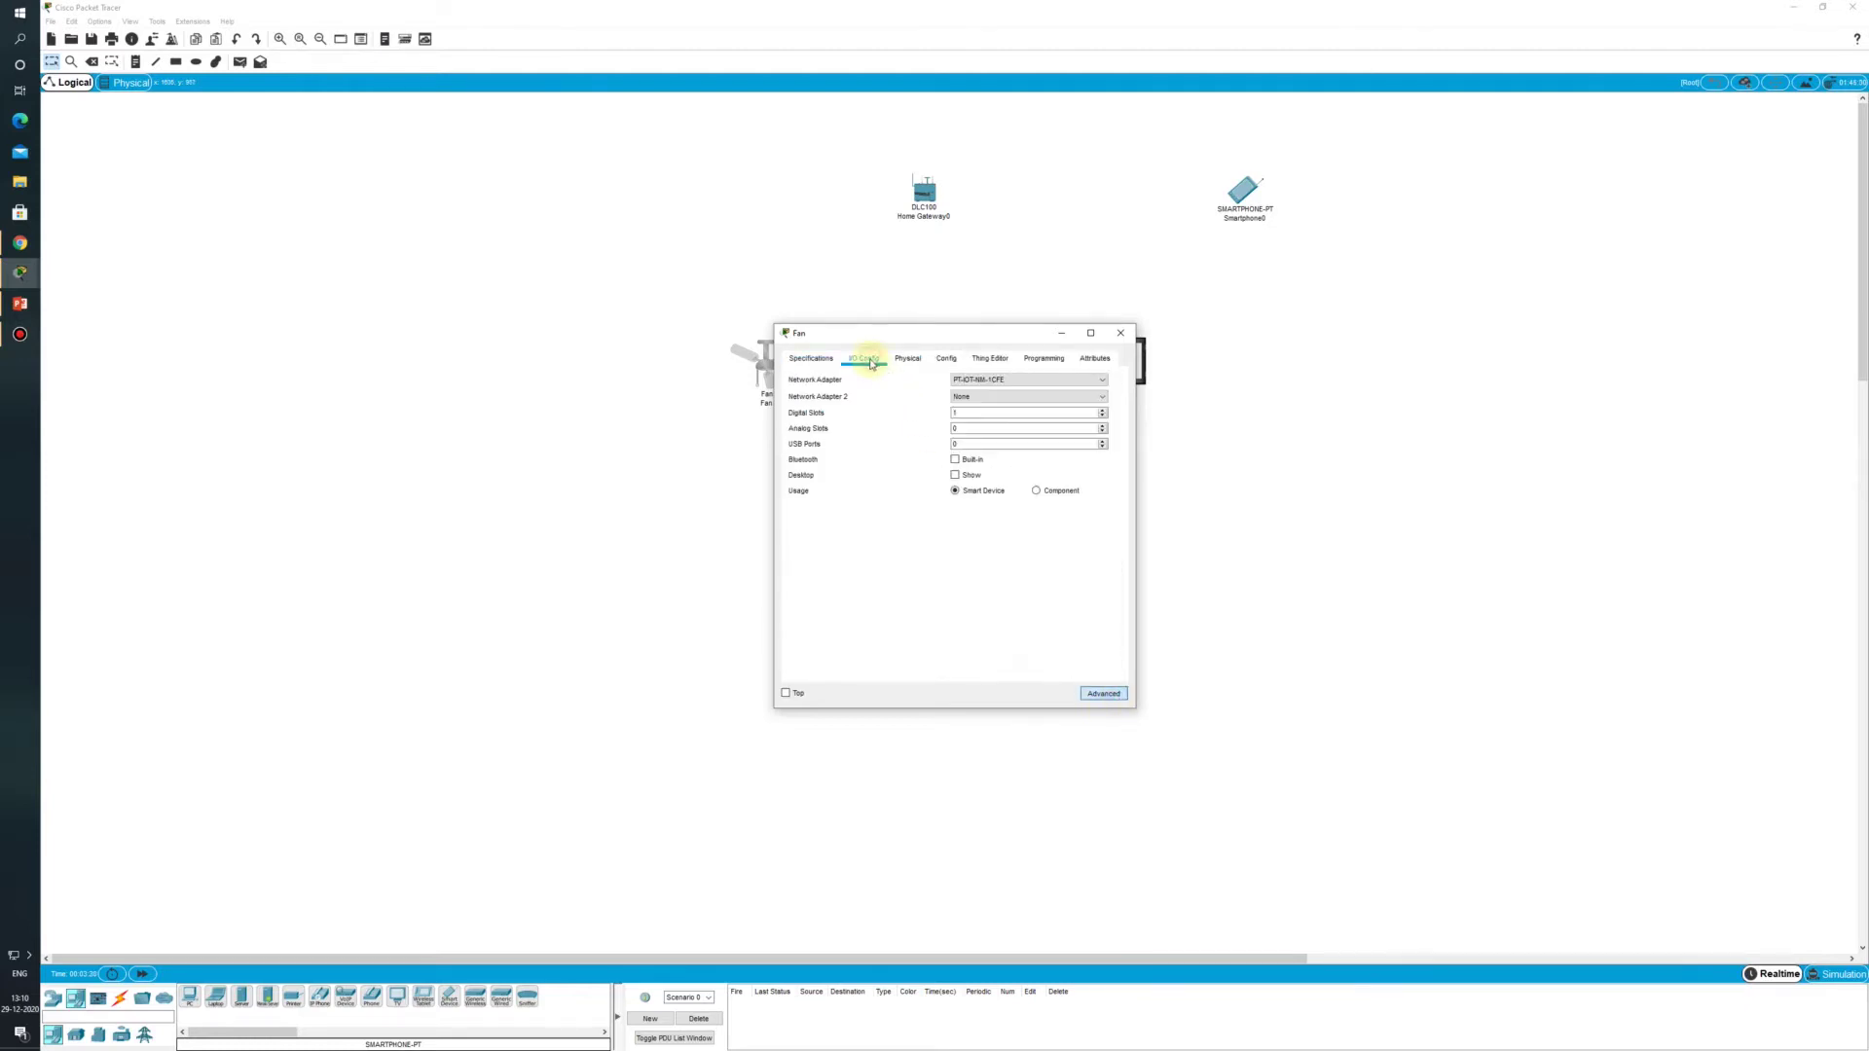
pyautogui.click(972, 379)
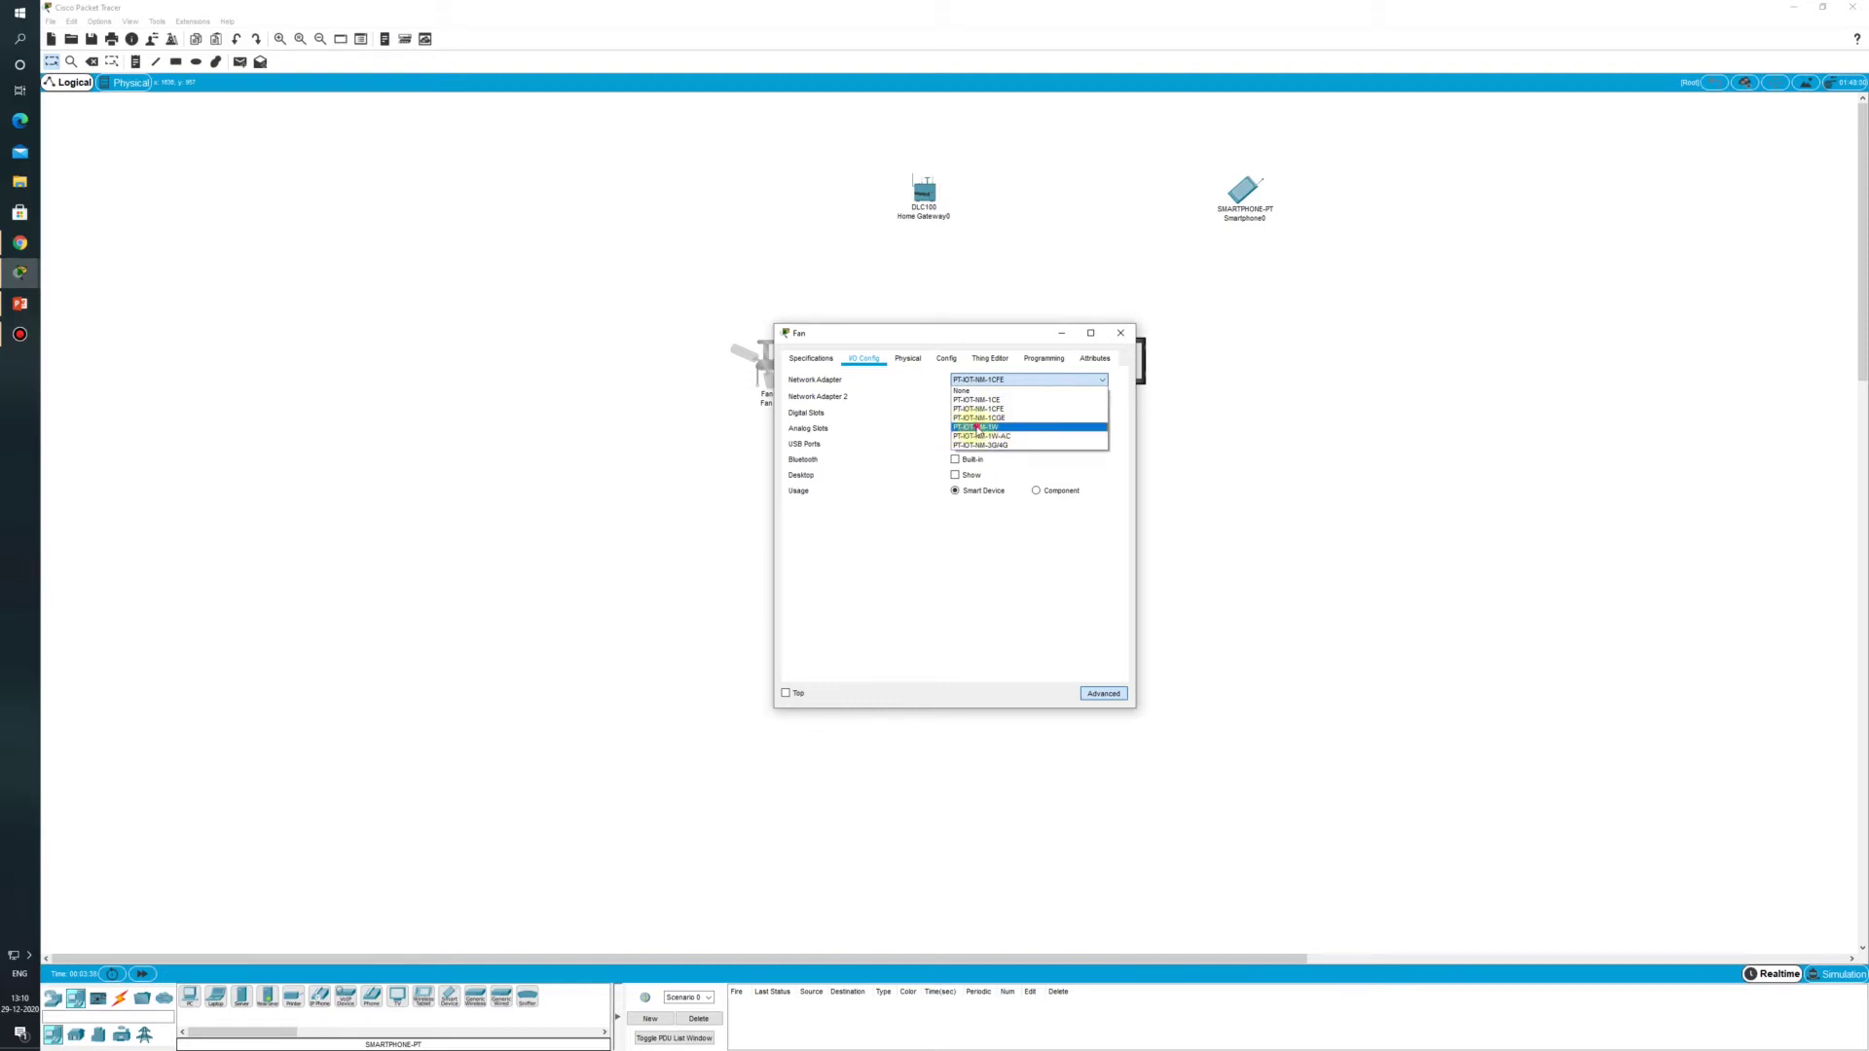
pyautogui.click(978, 428)
pyautogui.click(1121, 333)
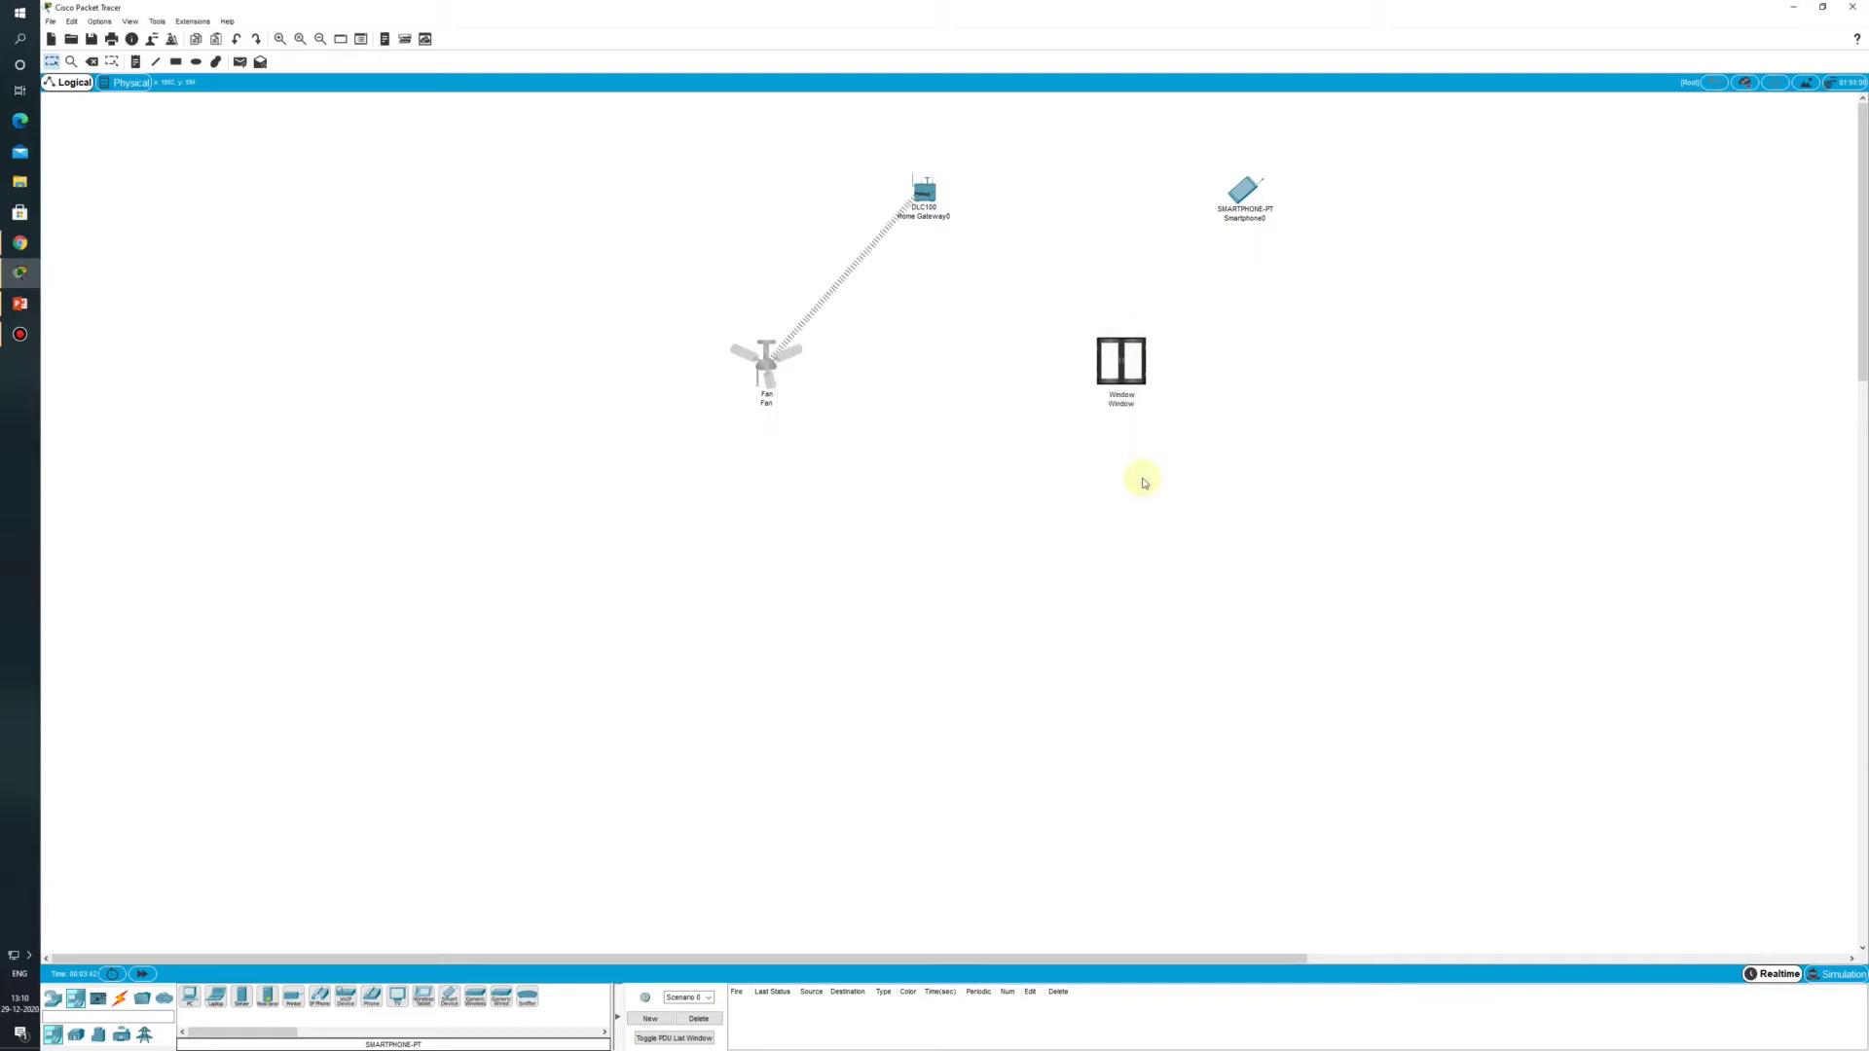
# Step: Change the smart window's network adapter to the wireless PT-IOT-NM-1W in its advanced I/O configuration
pyautogui.click(1115, 356)
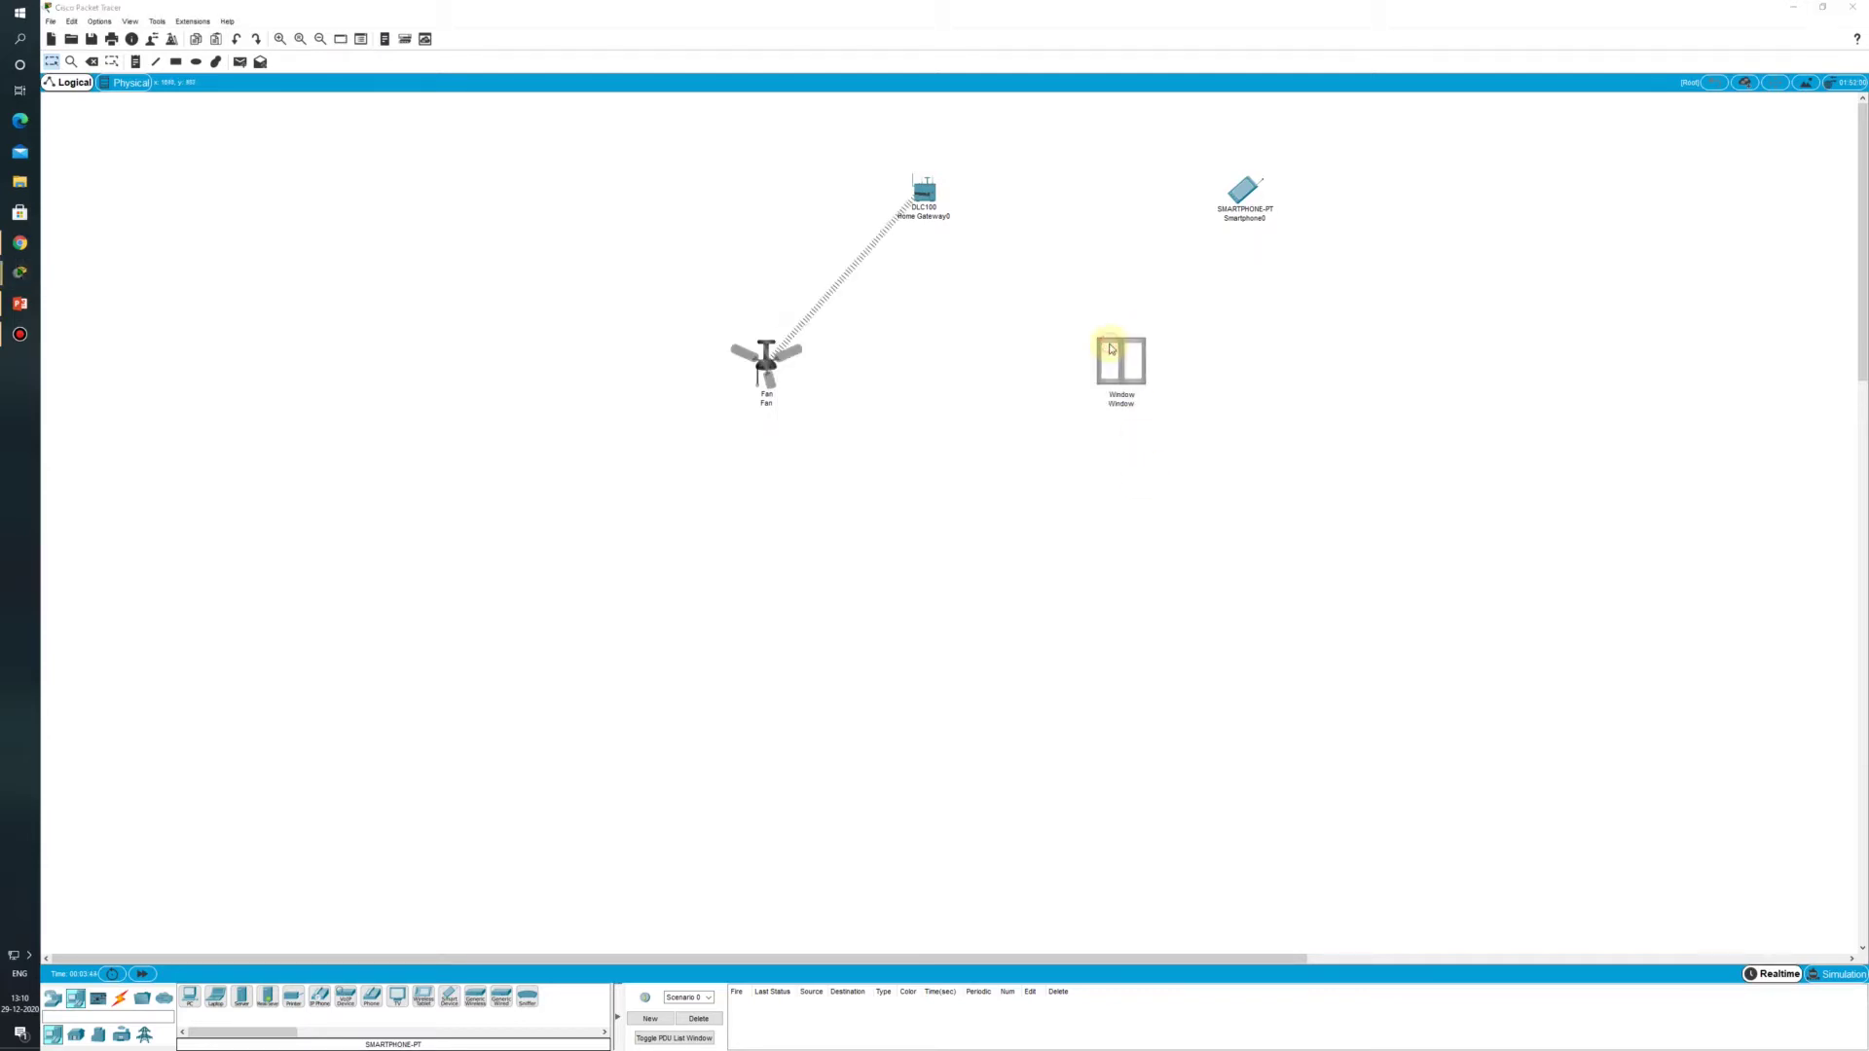
pyautogui.click(1102, 693)
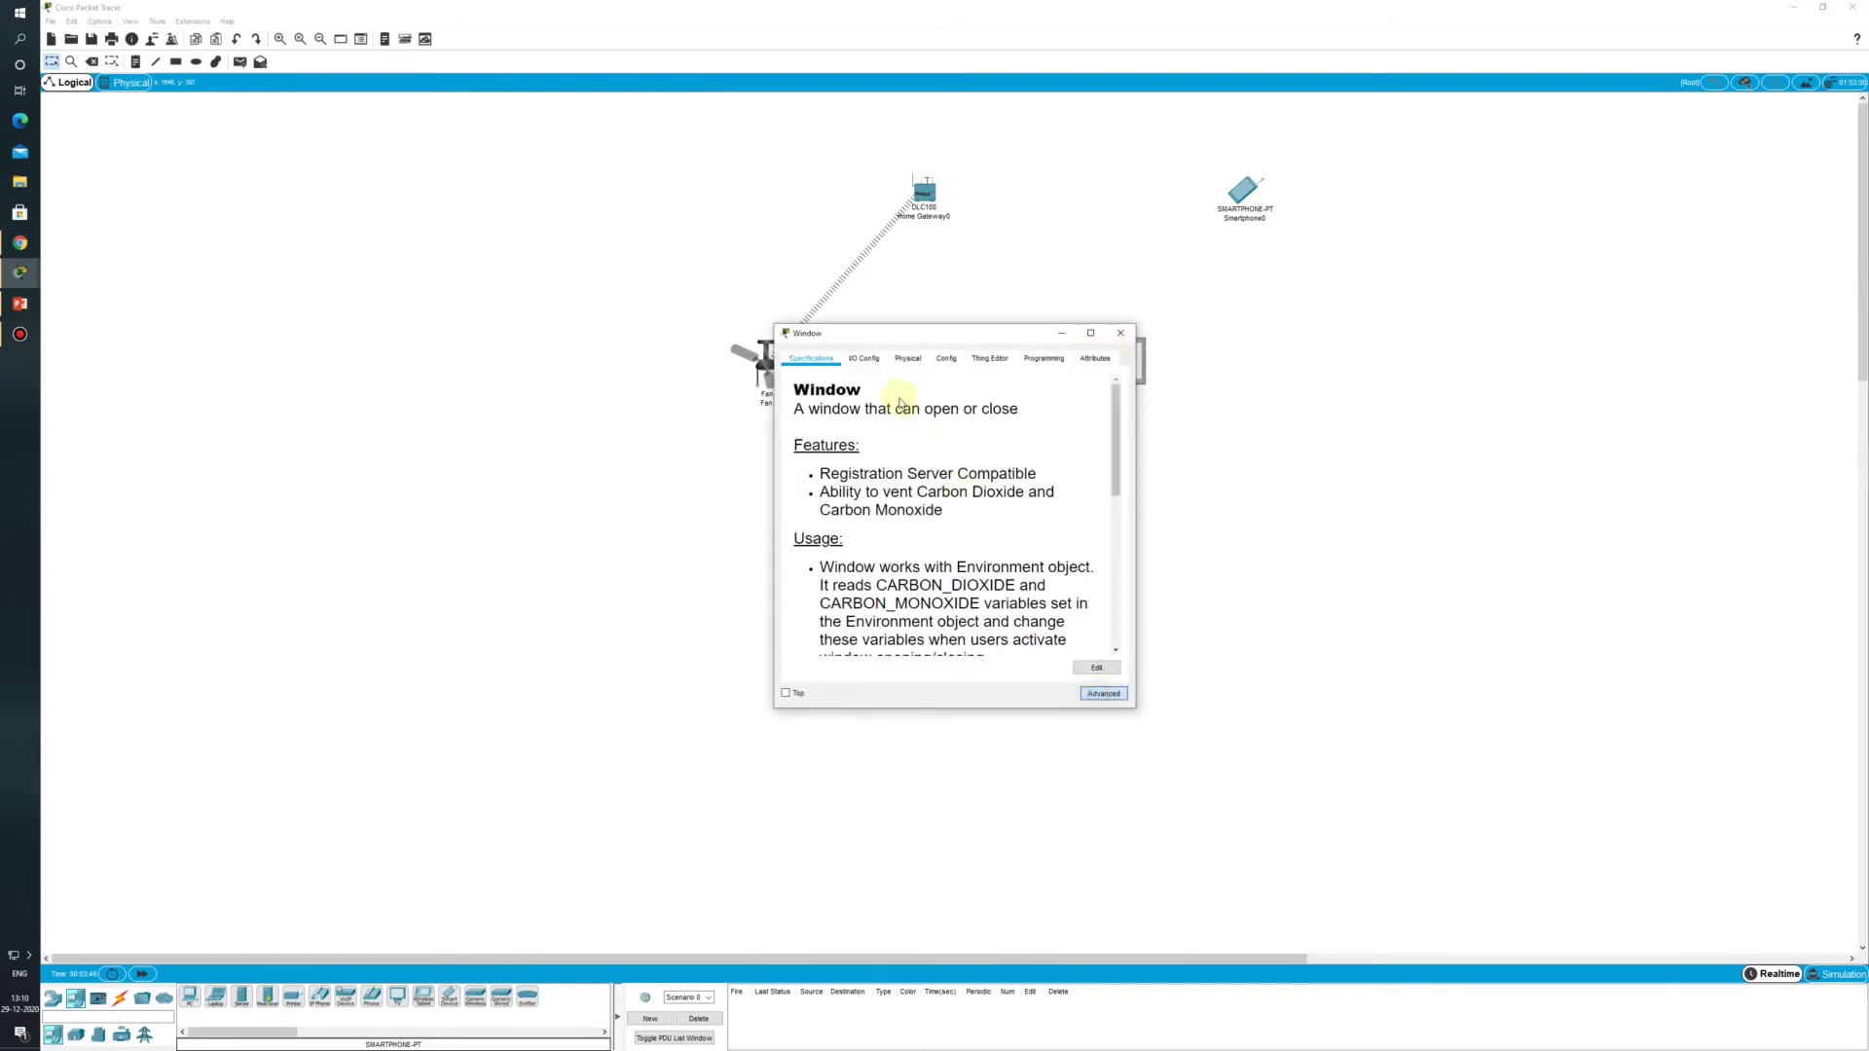
pyautogui.click(864, 358)
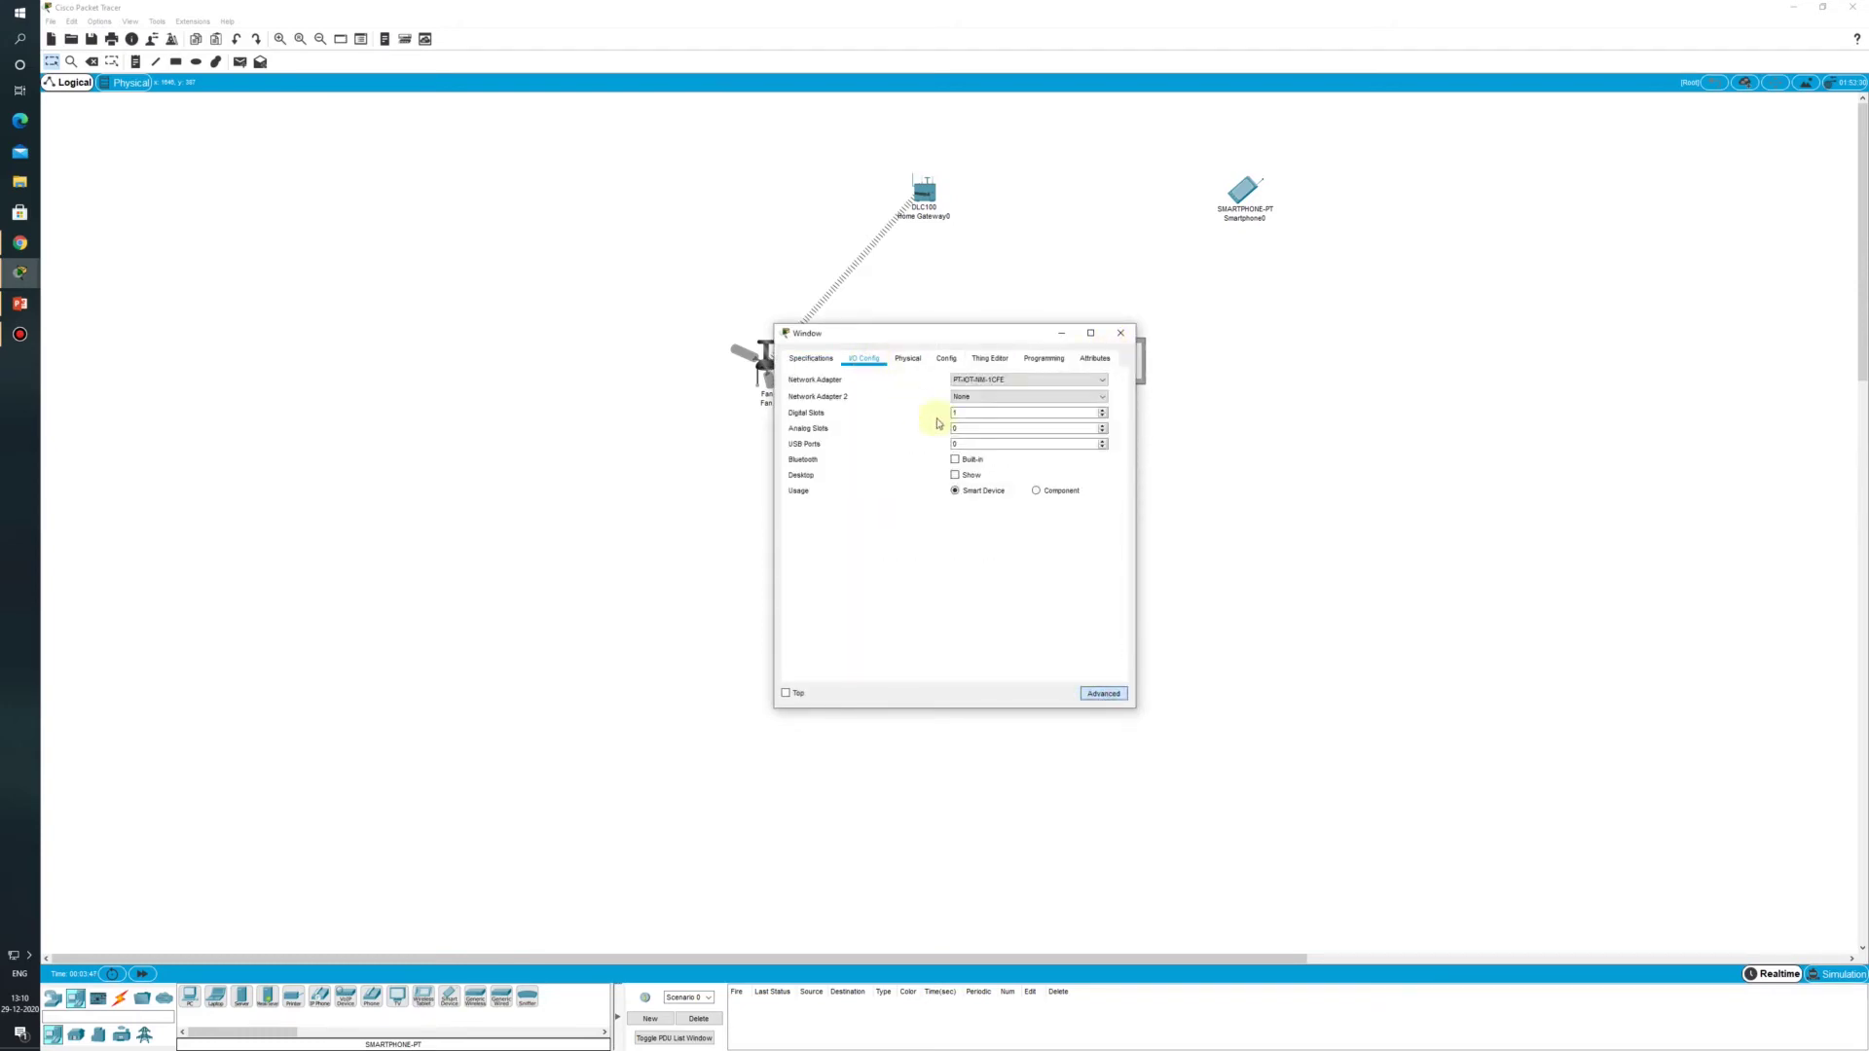
pyautogui.click(973, 380)
pyautogui.click(988, 425)
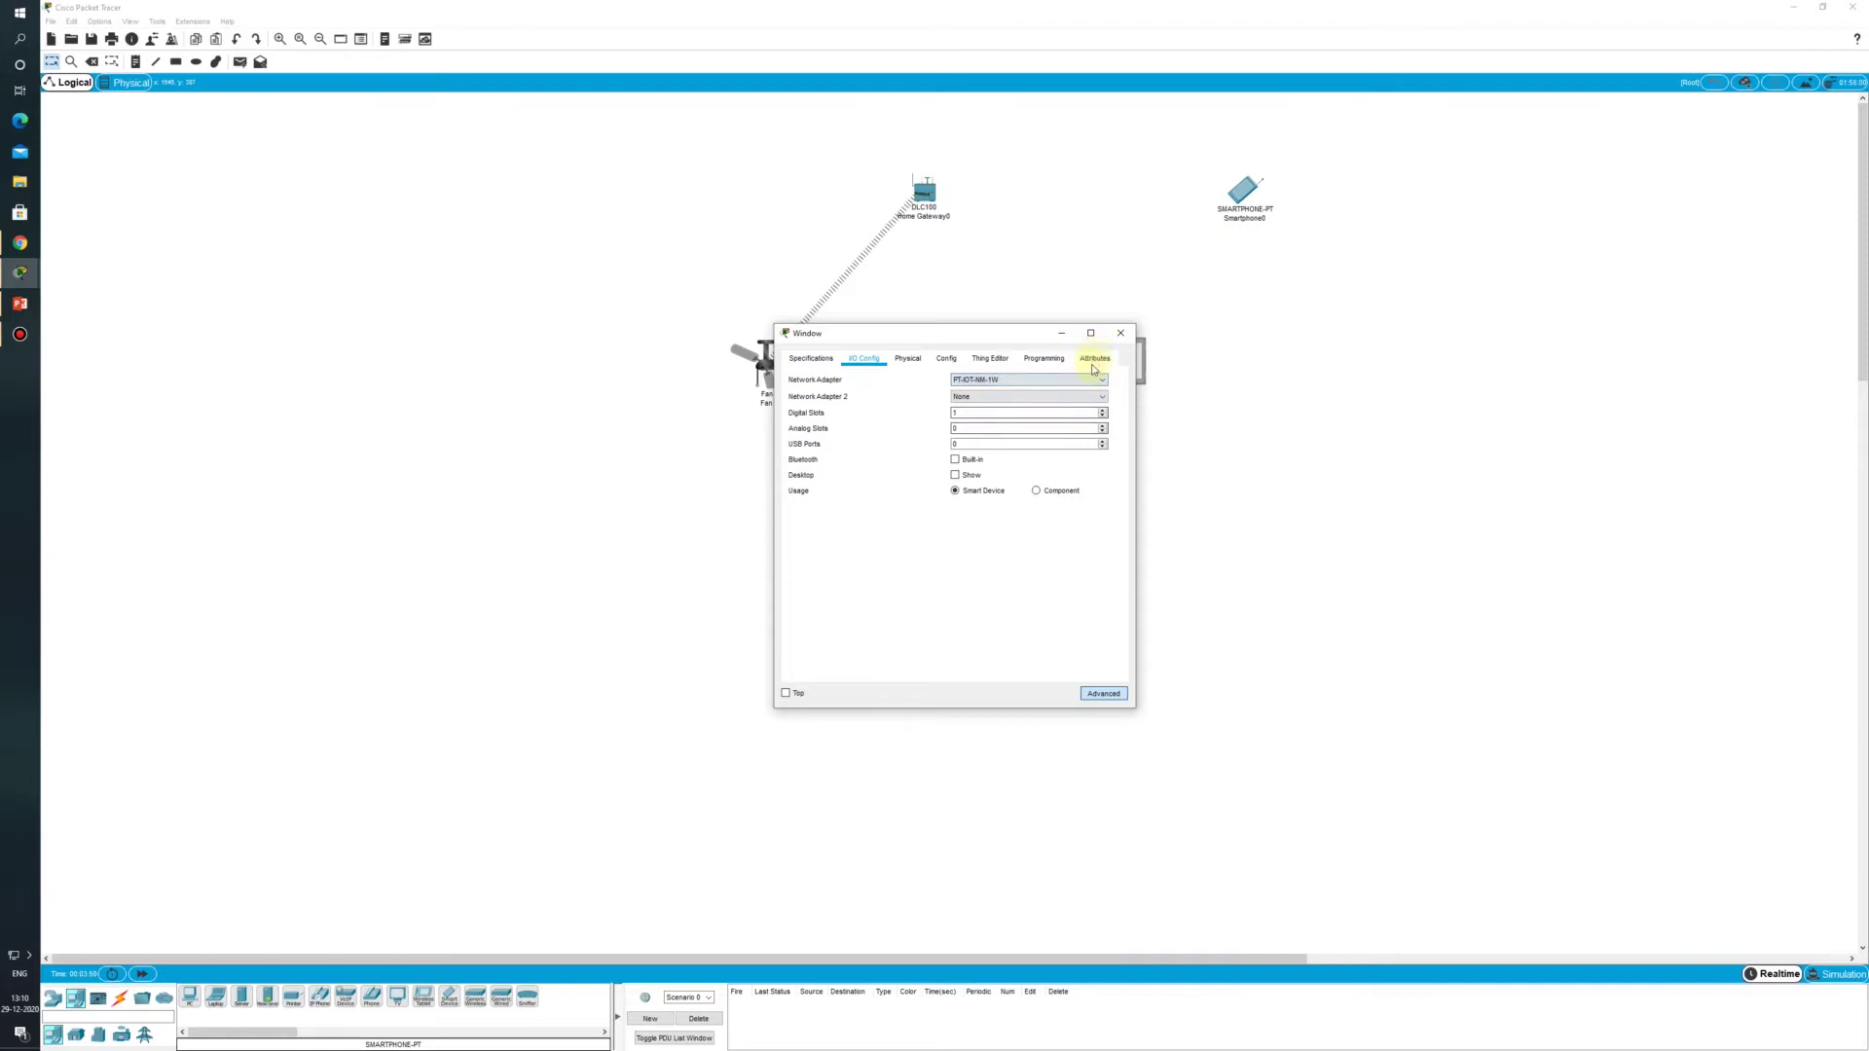
pyautogui.click(1120, 333)
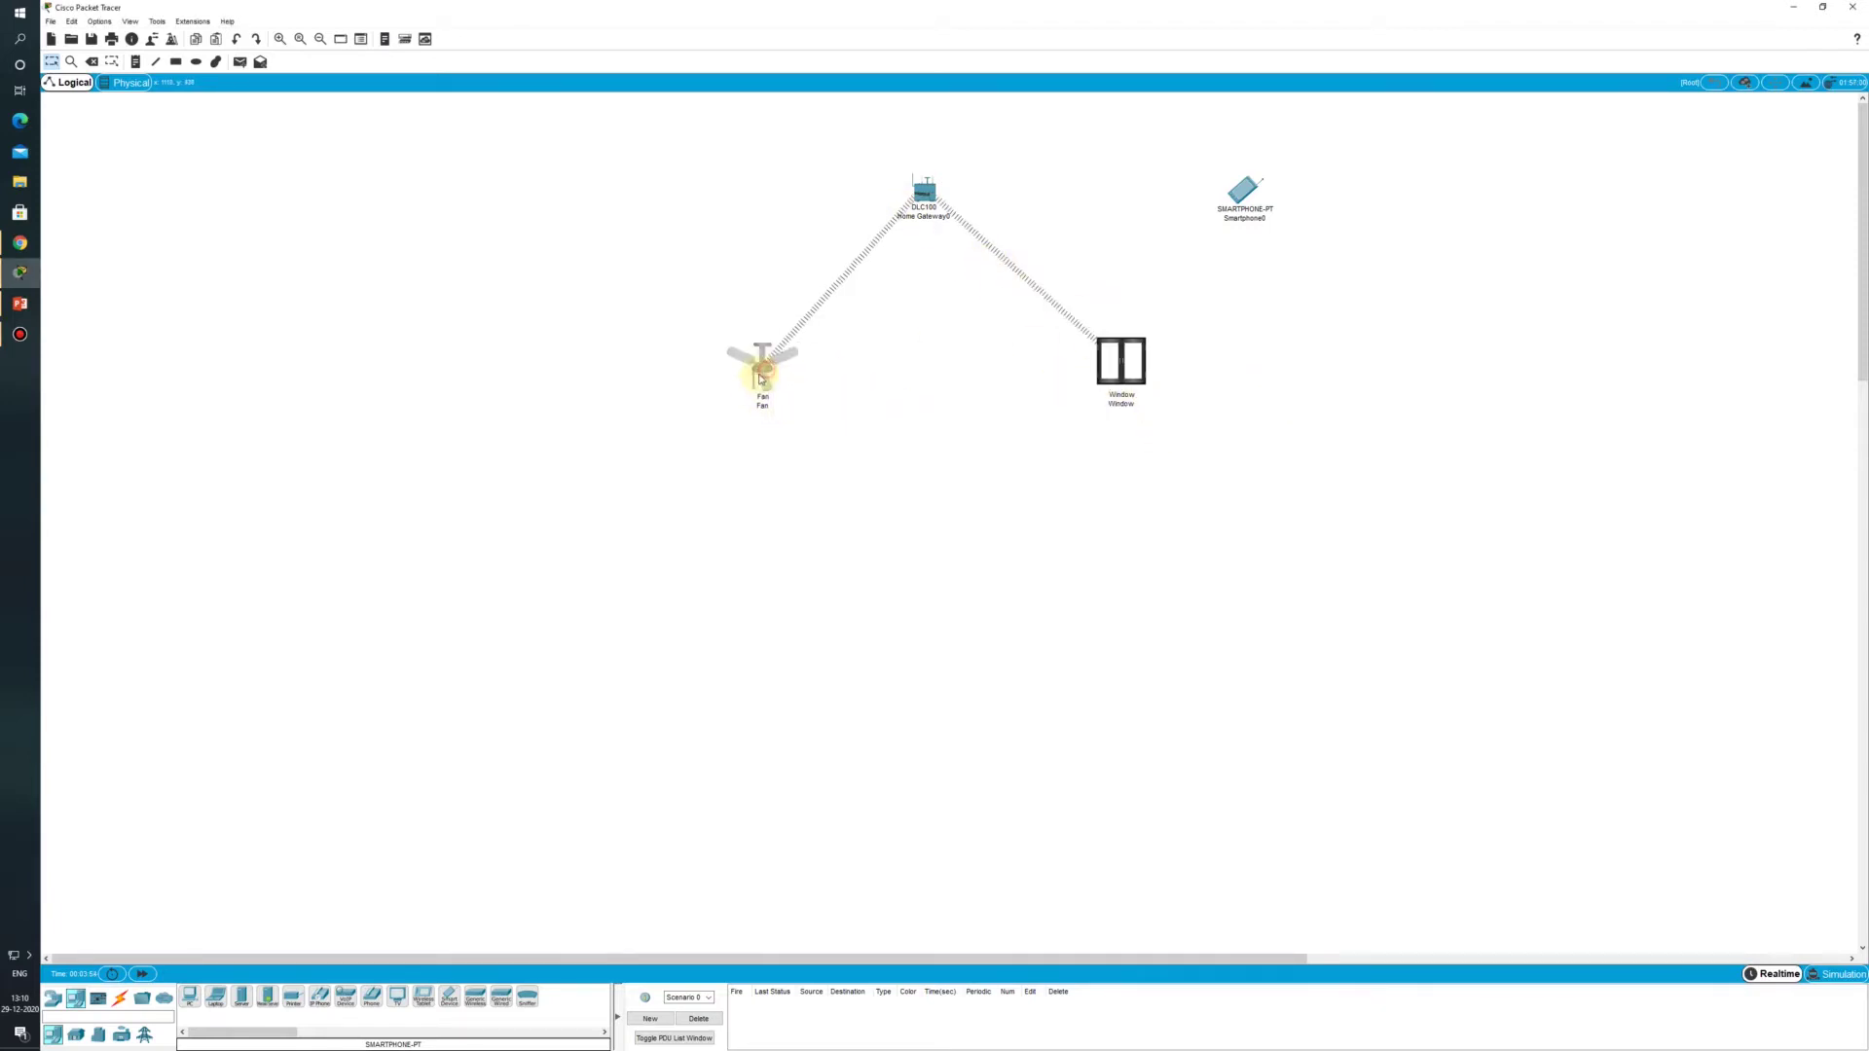
# Step: Move the fan and the window closer together below the home gateway and draw an unfilled black-outlined rectangle around them
pyautogui.moveTo(758, 387); pyautogui.dragTo(813, 348)
pyautogui.moveTo(1122, 378); pyautogui.dragTo(1044, 341)
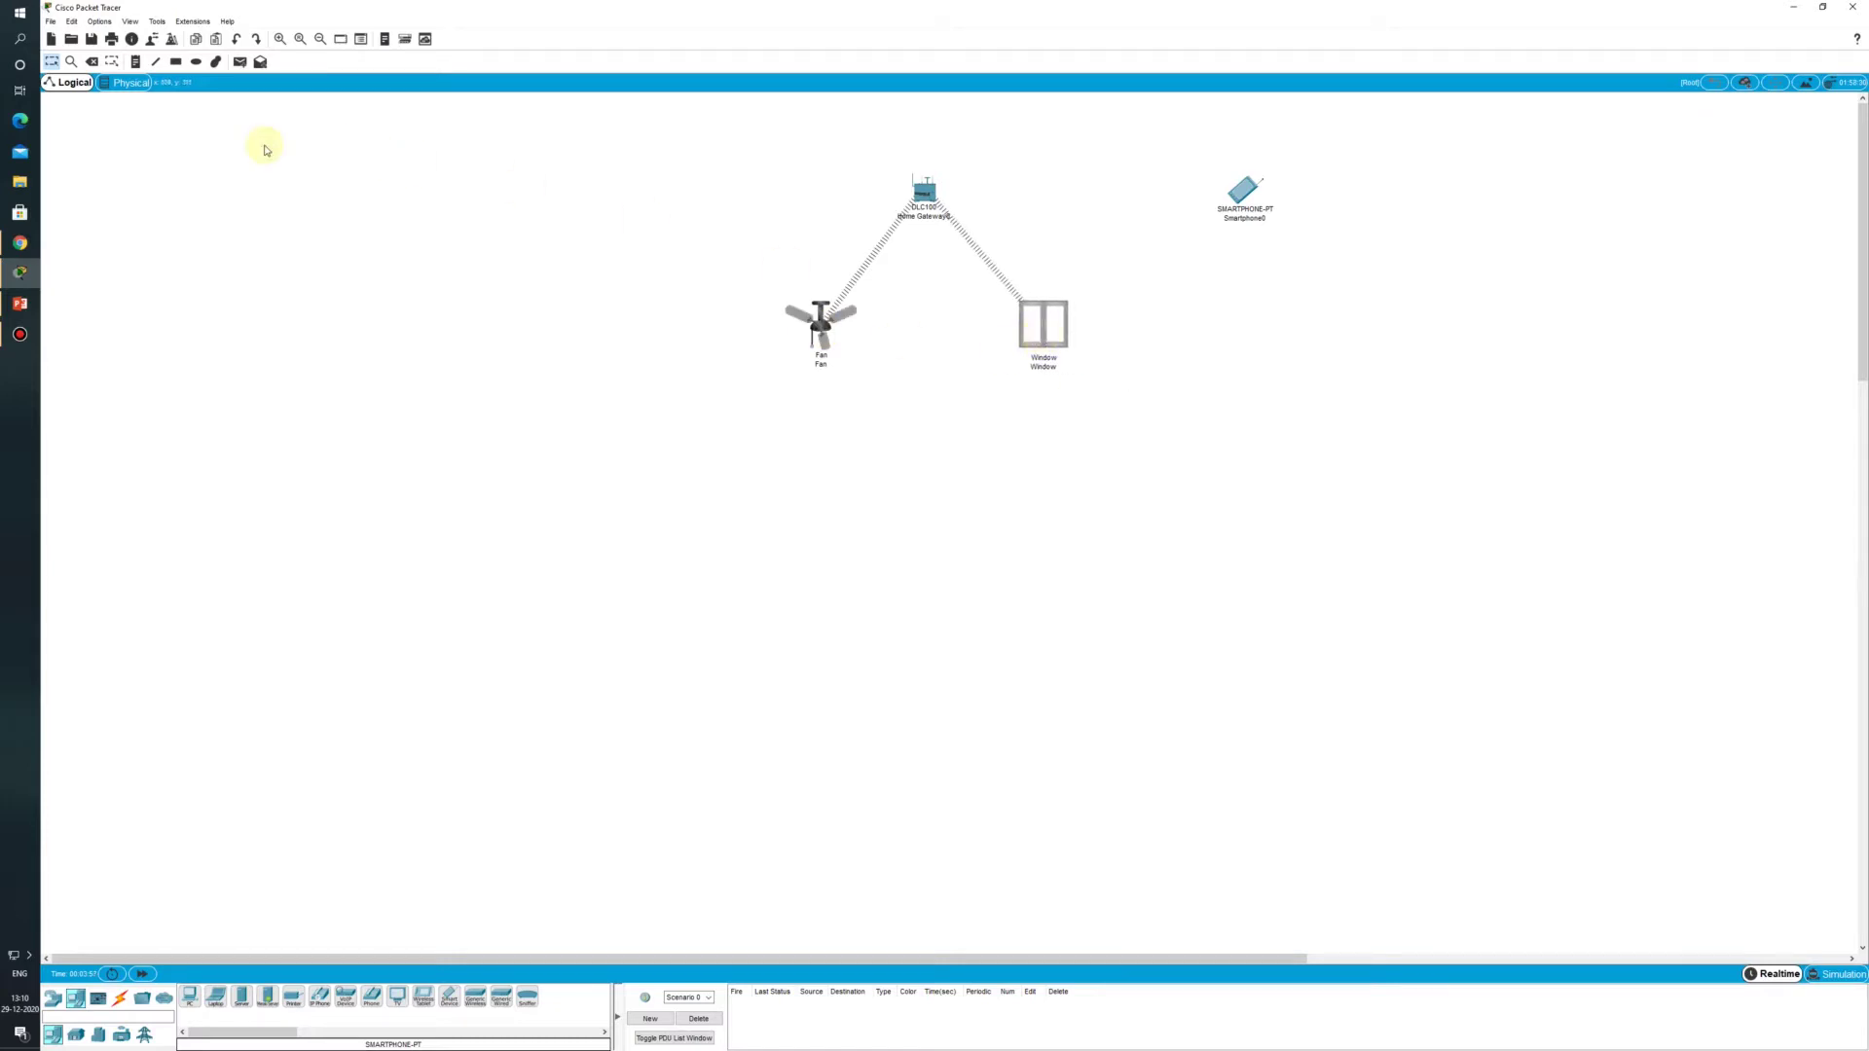
pyautogui.click(176, 61)
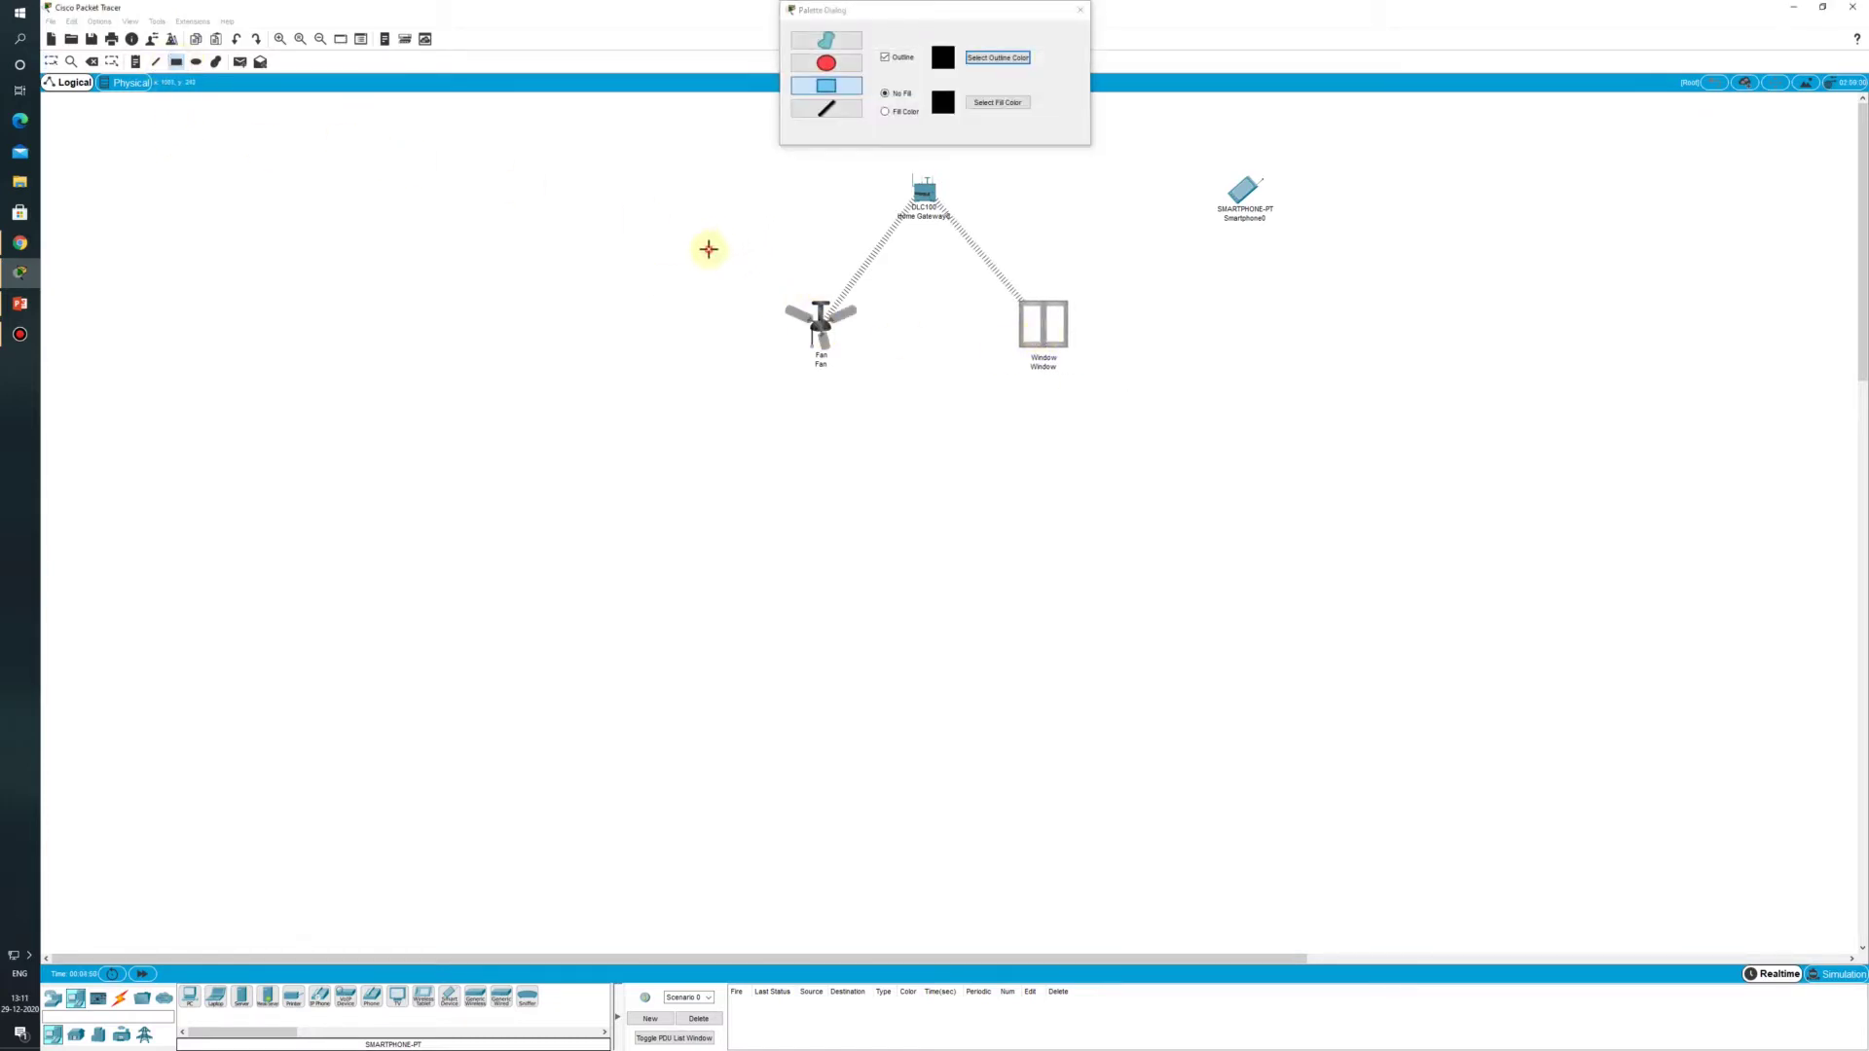
pyautogui.moveTo(709, 249)
pyautogui.mouseDown()
pyautogui.moveTo(1106, 388)
pyautogui.moveTo(1152, 425)
pyautogui.mouseUp()
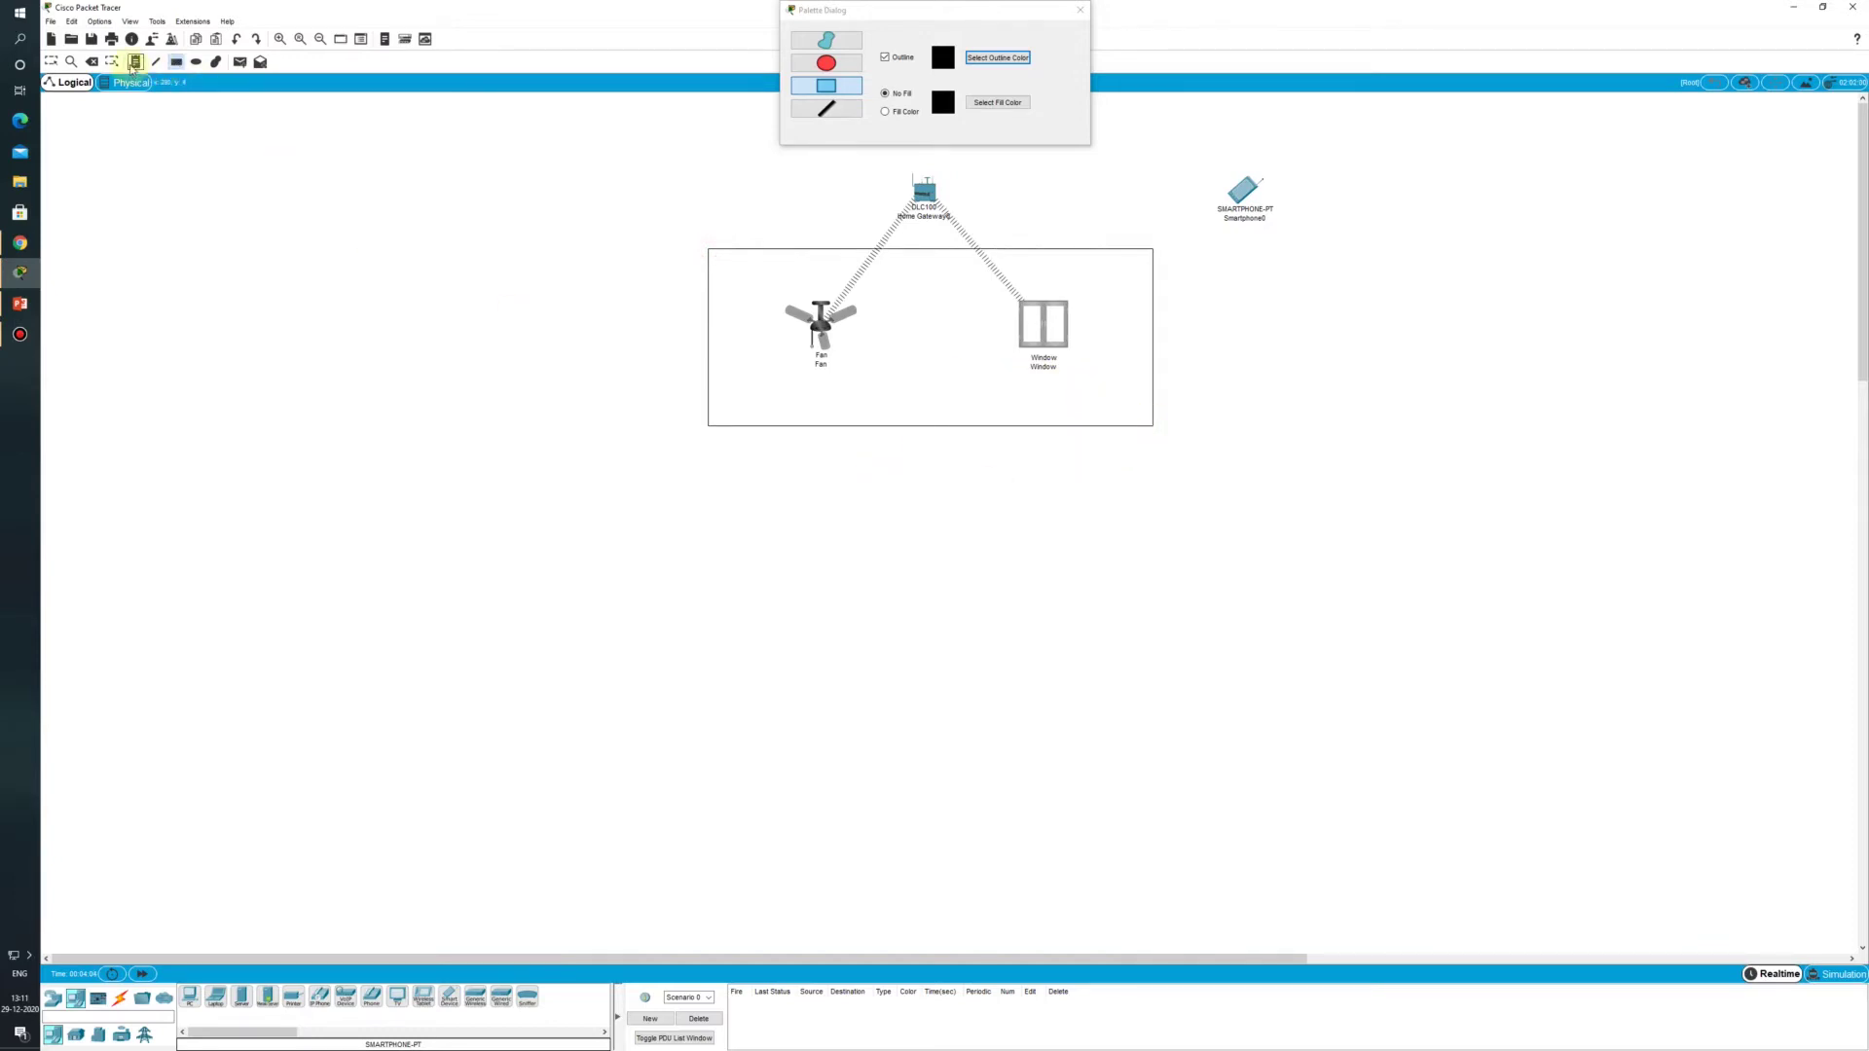
# Step: Add a text note reading "Living Room" centred below the rectangle
pyautogui.click(135, 62)
pyautogui.click(897, 453)
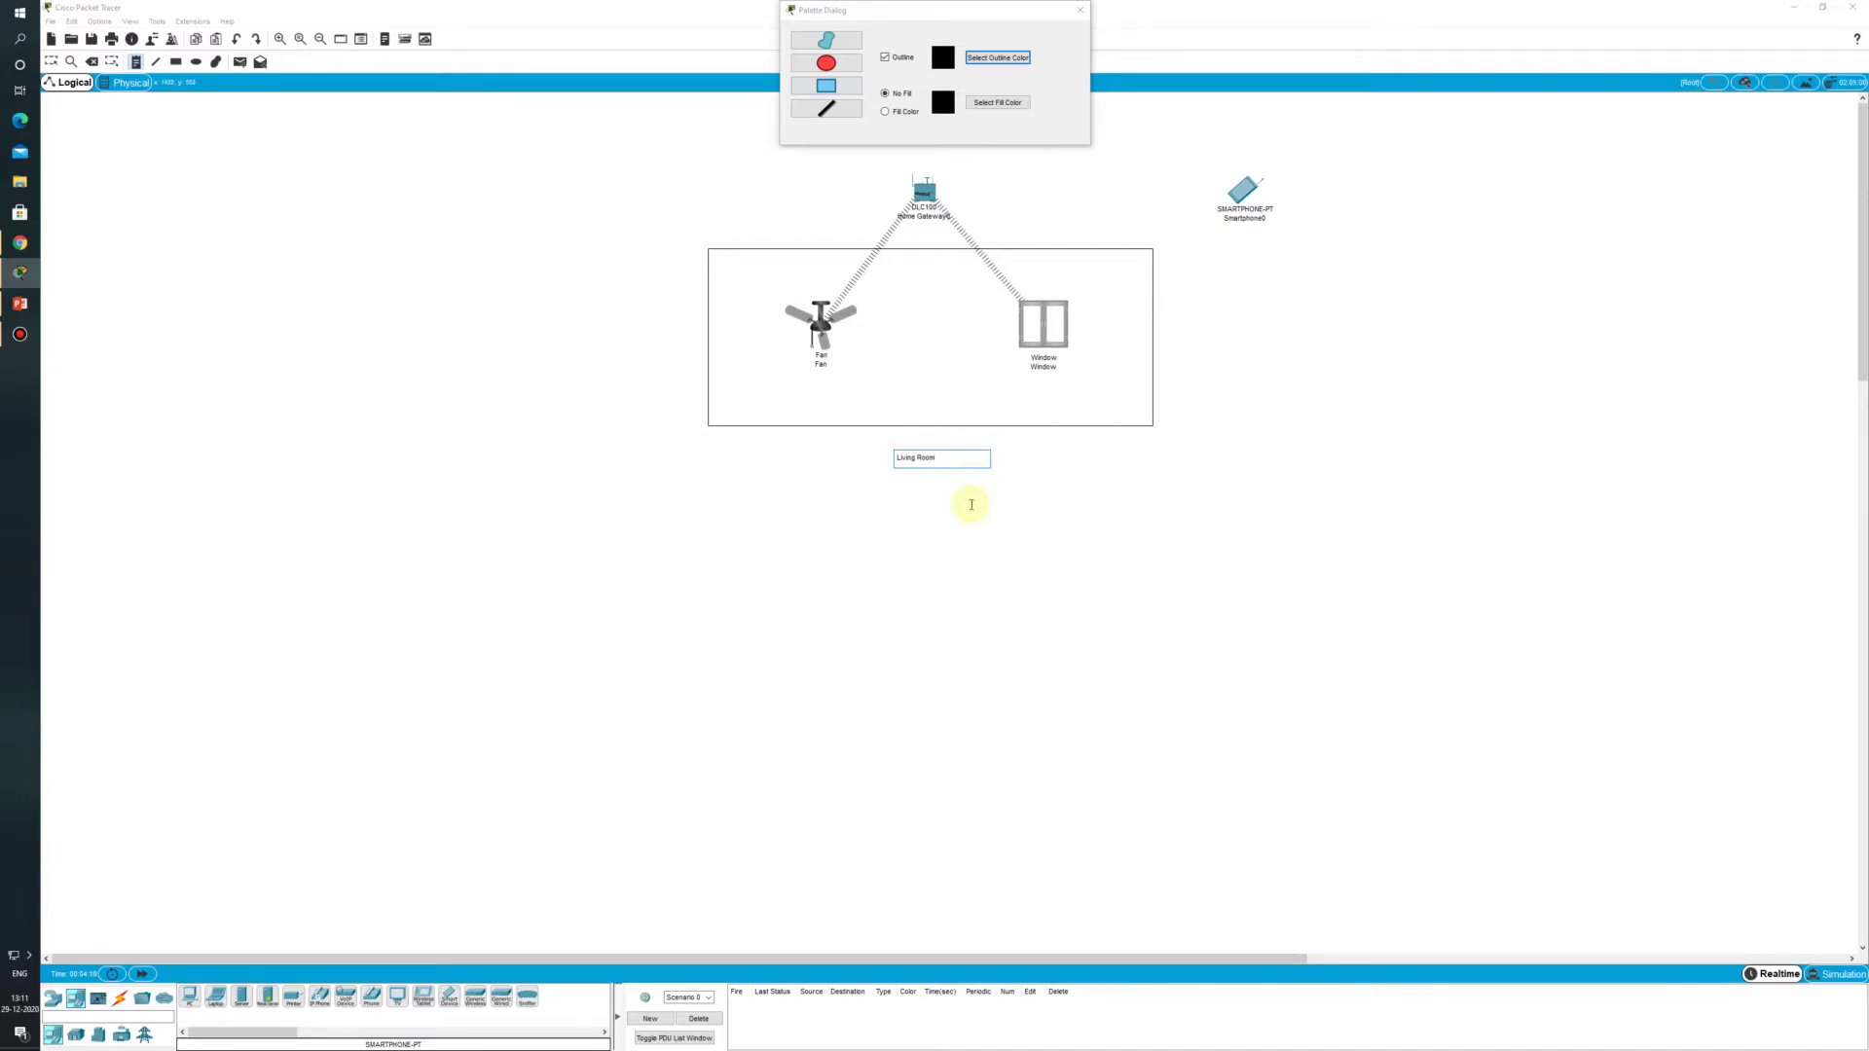
pyautogui.click(966, 505)
pyautogui.click(922, 456)
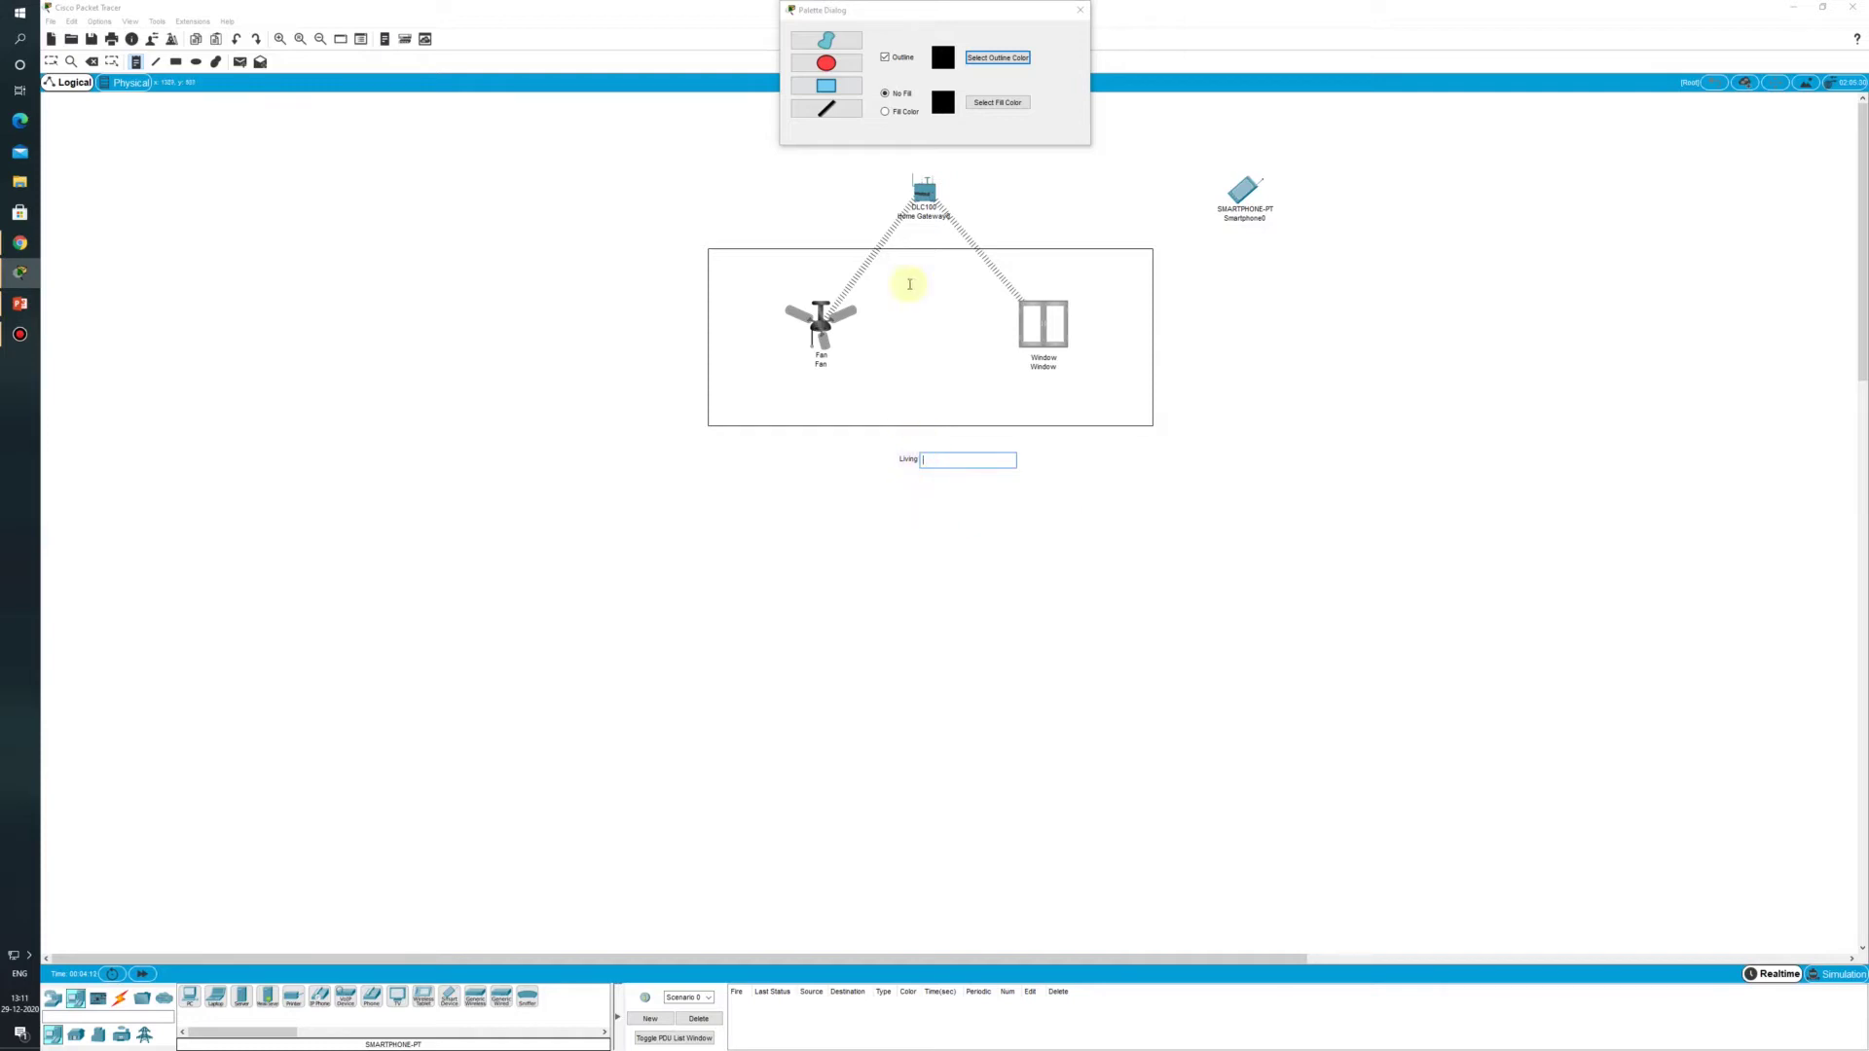
# Step: Move the "Living Room" note inside the rectangle, centred near its lower edge, and close the drawing palette
pyautogui.click(51, 61)
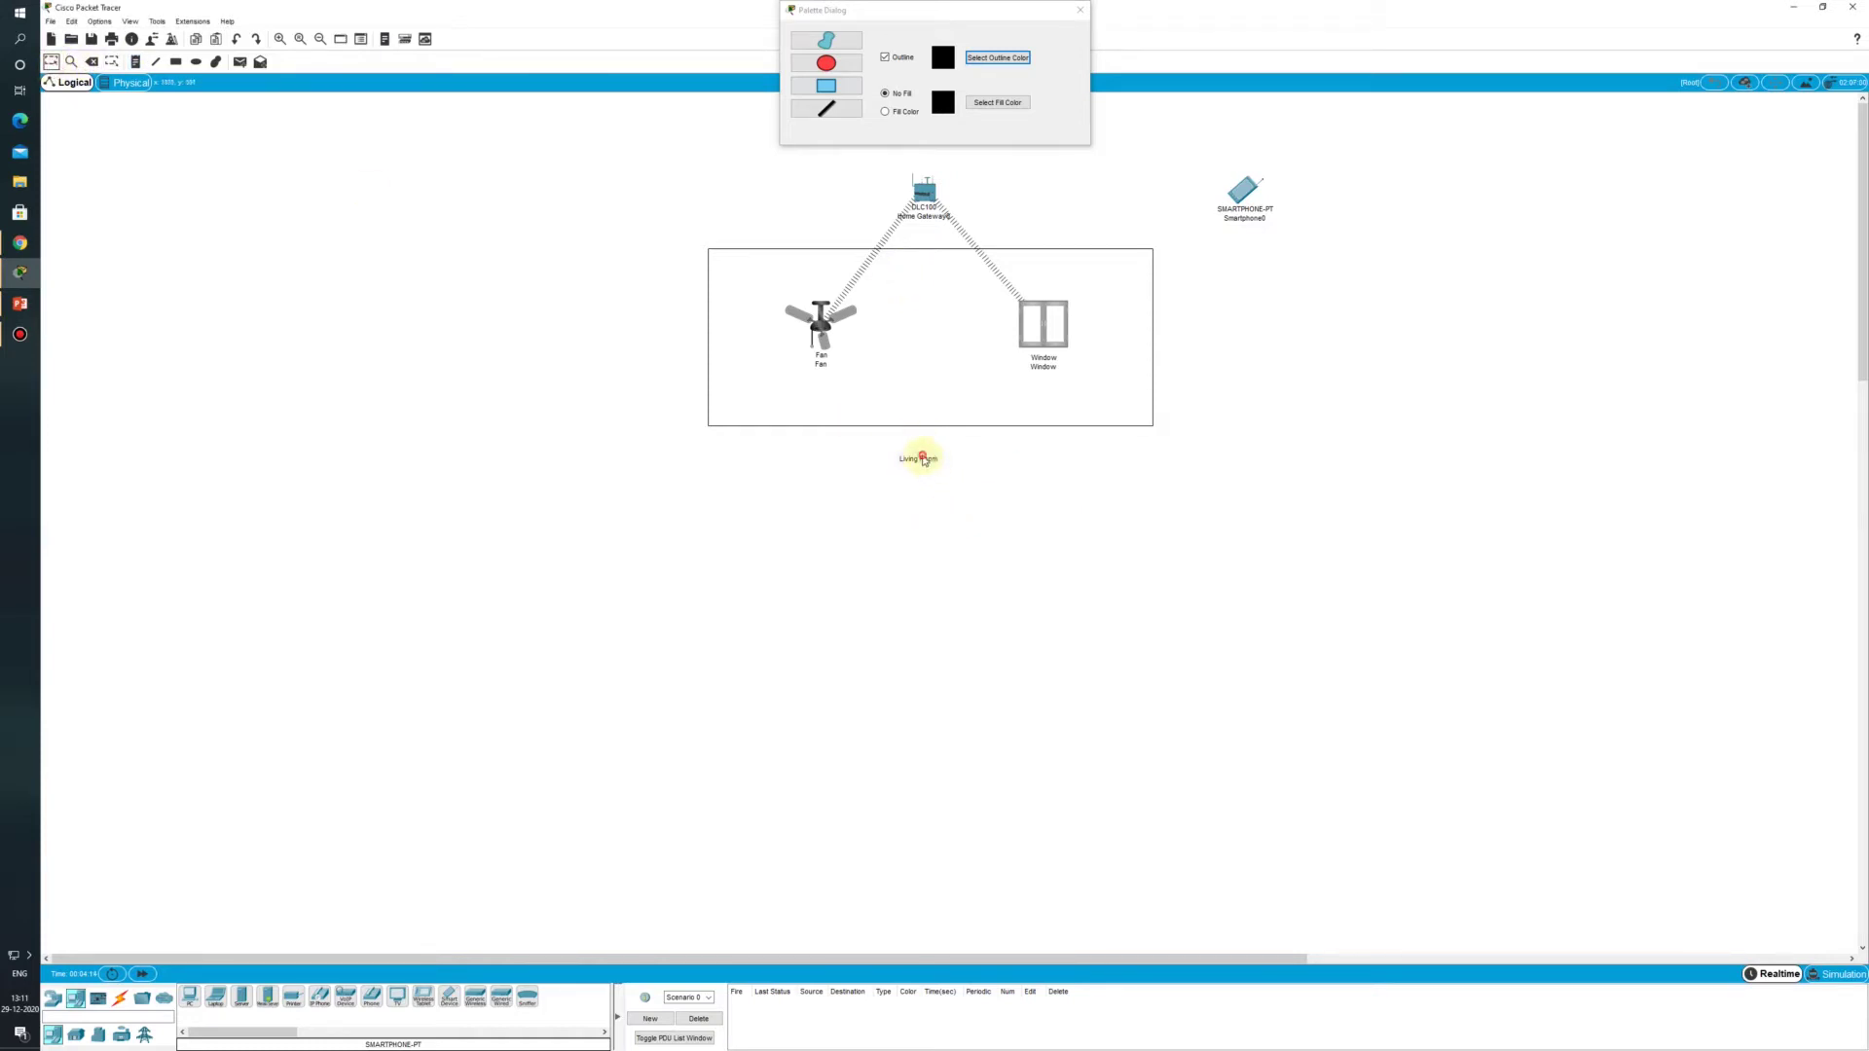
pyautogui.moveTo(927, 458); pyautogui.dragTo(930, 402)
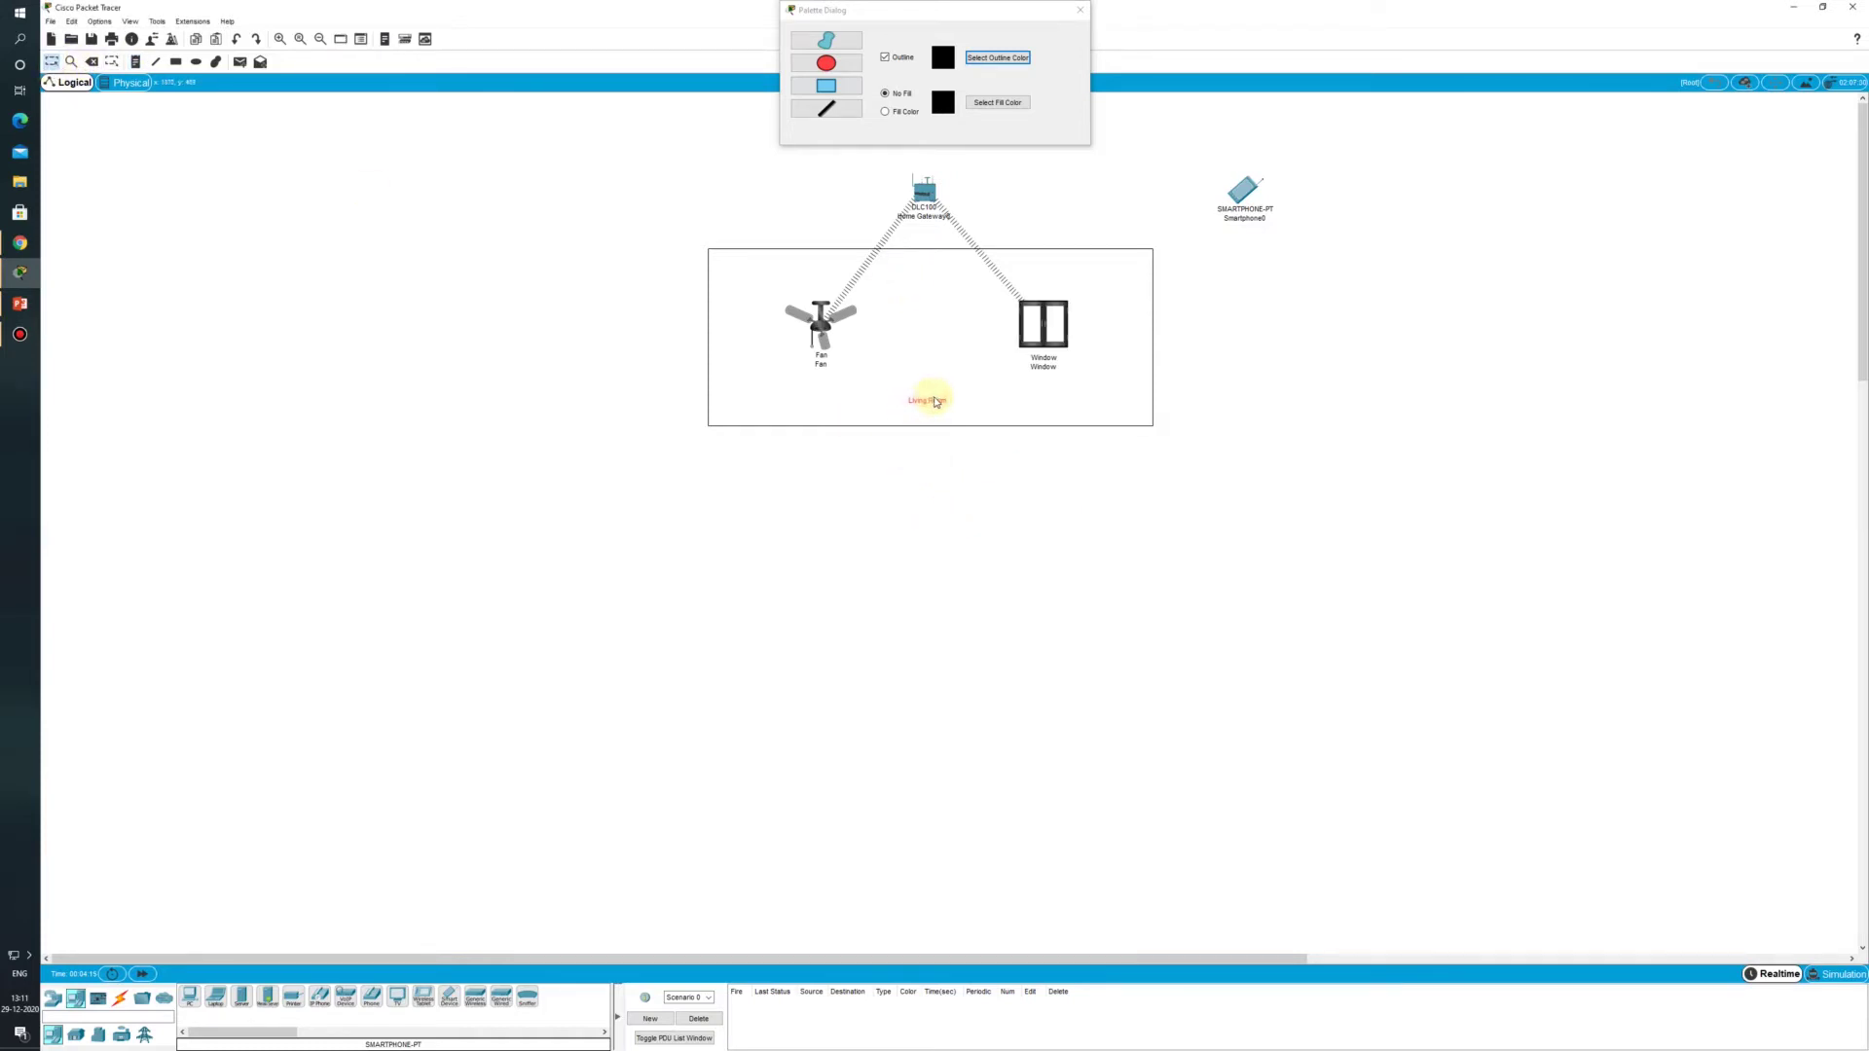
pyautogui.click(1079, 9)
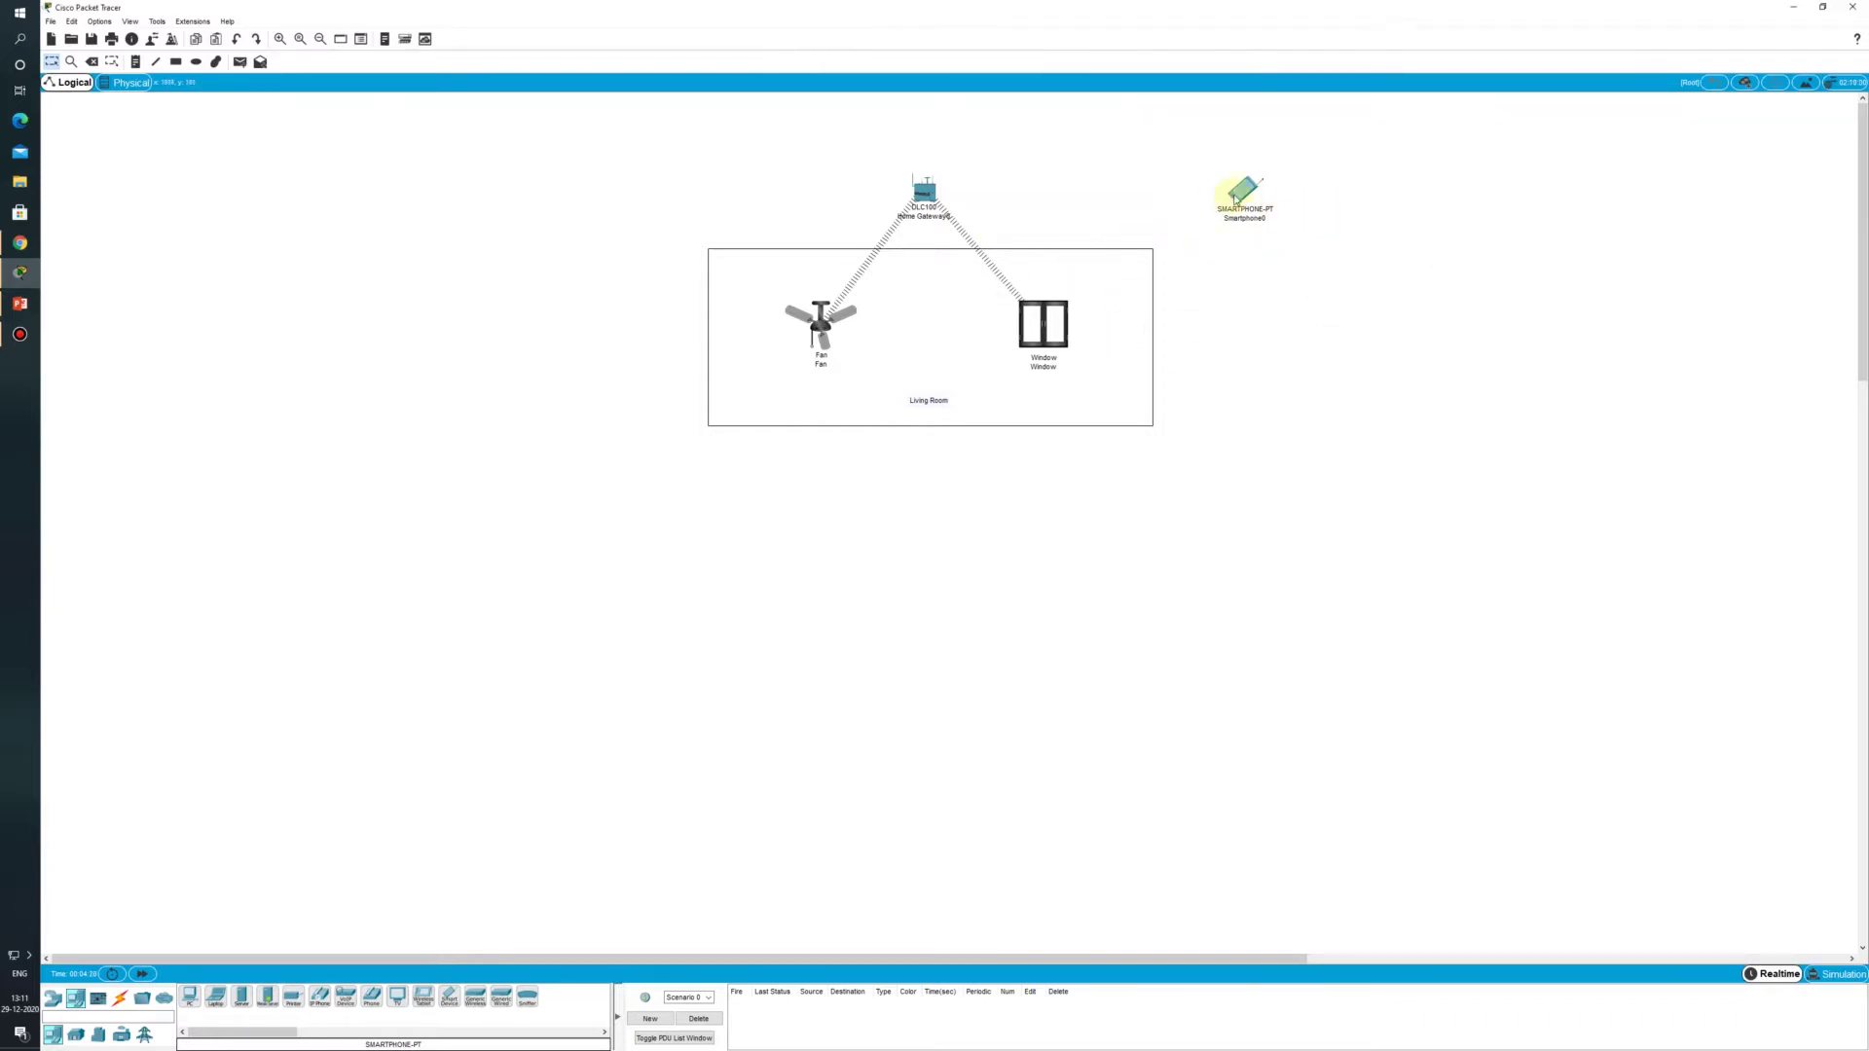
# Step: Copy the SSID from the home gateway's wireless settings and close its configuration window
pyautogui.click(917, 198)
pyautogui.click(841, 363)
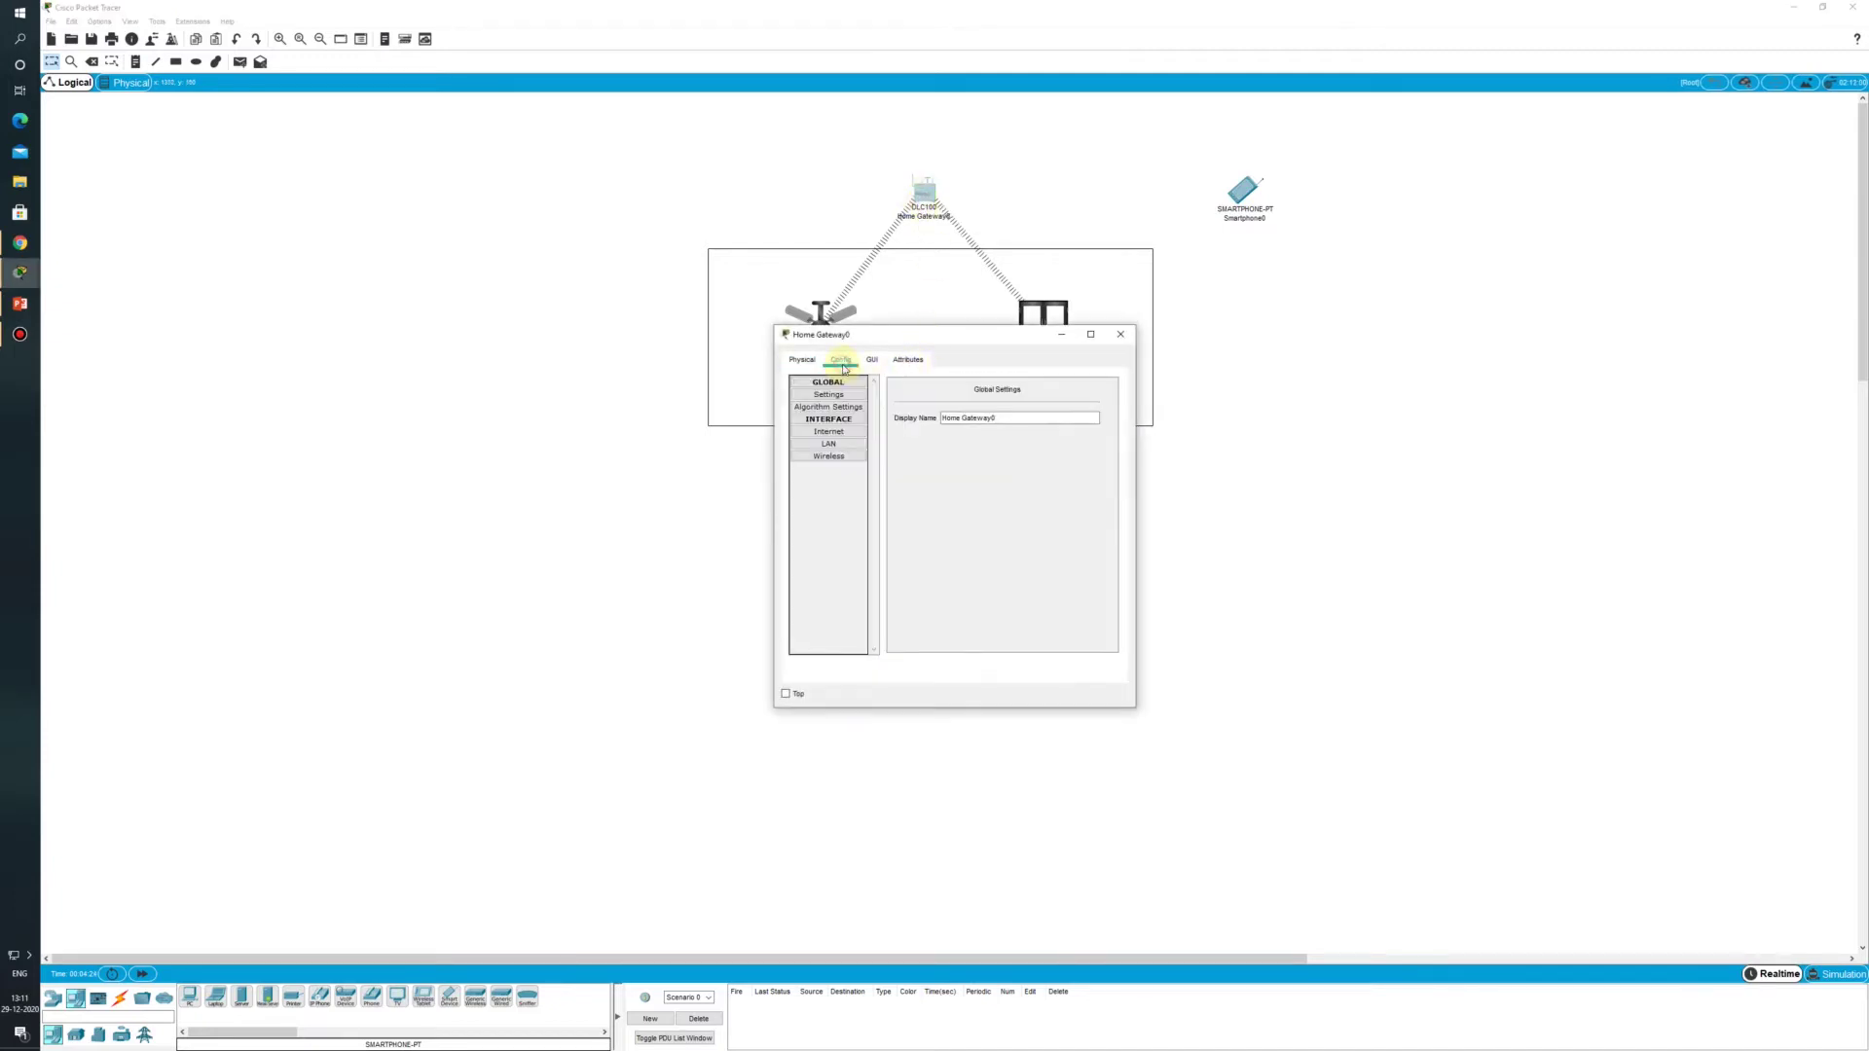
pyautogui.click(871, 360)
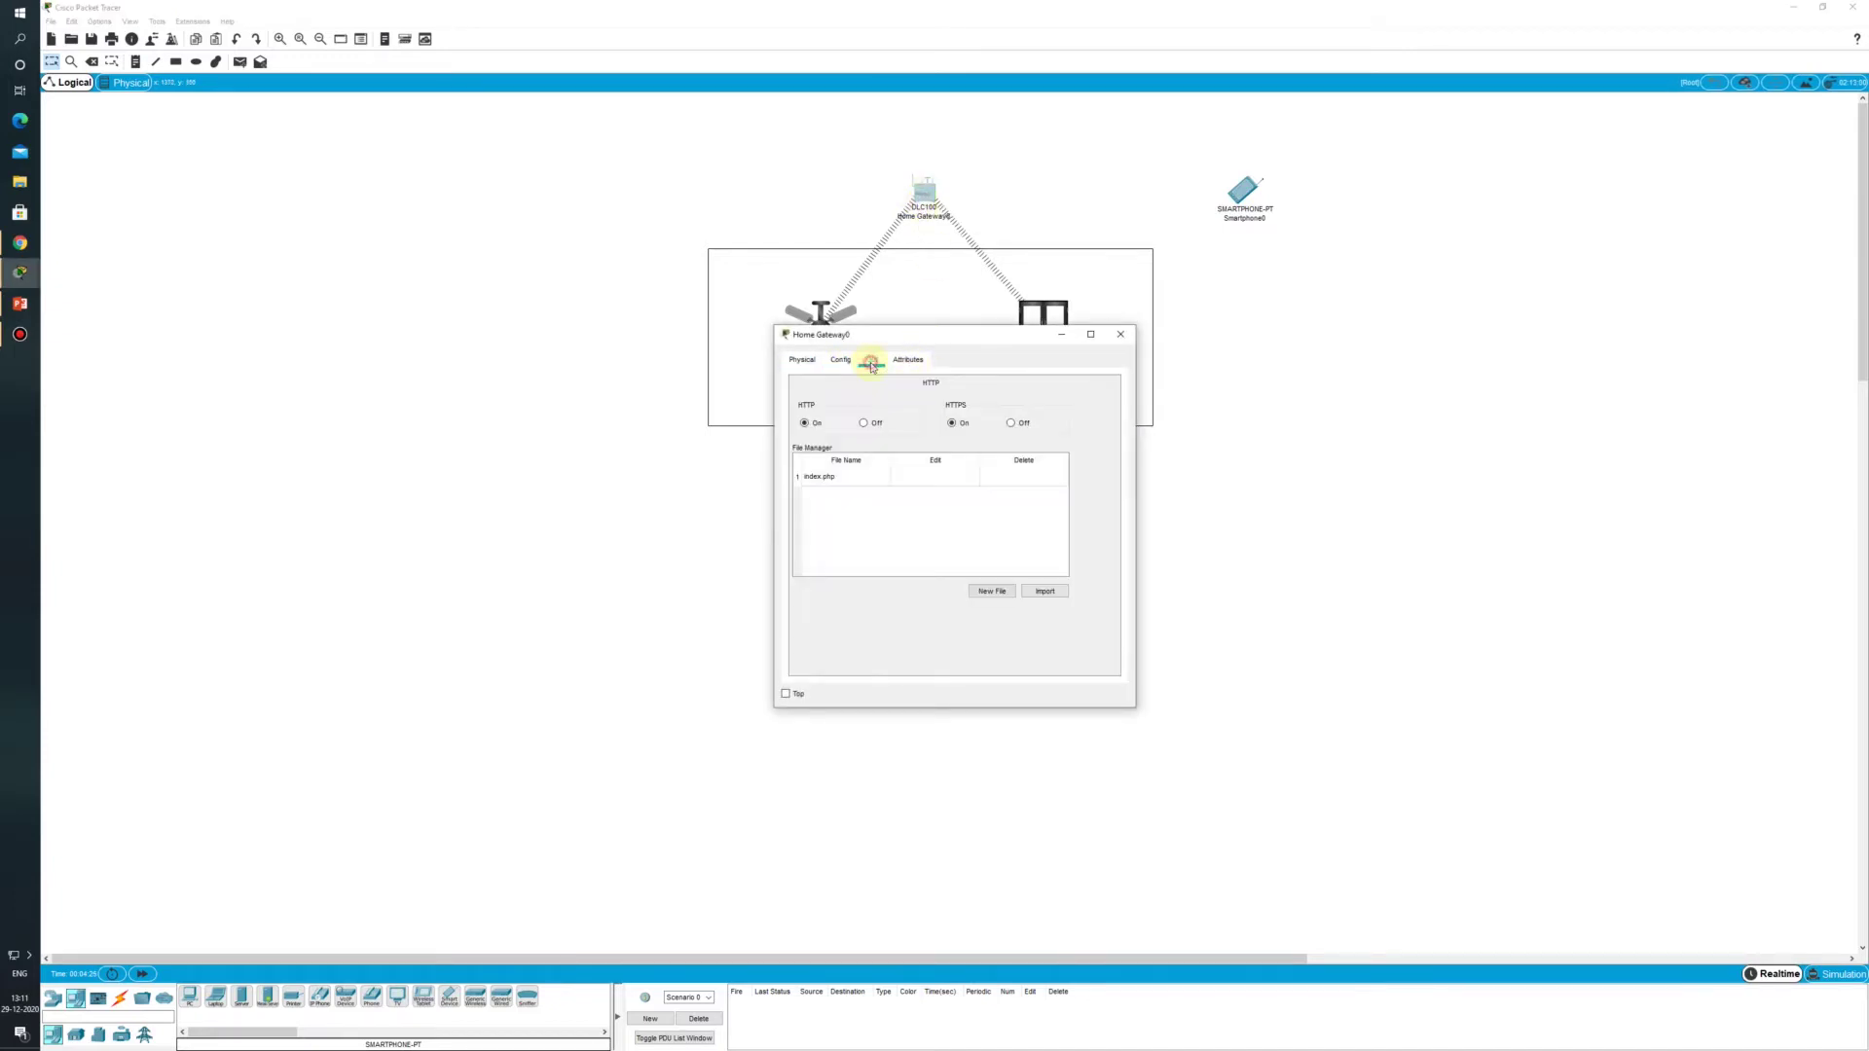
pyautogui.click(841, 360)
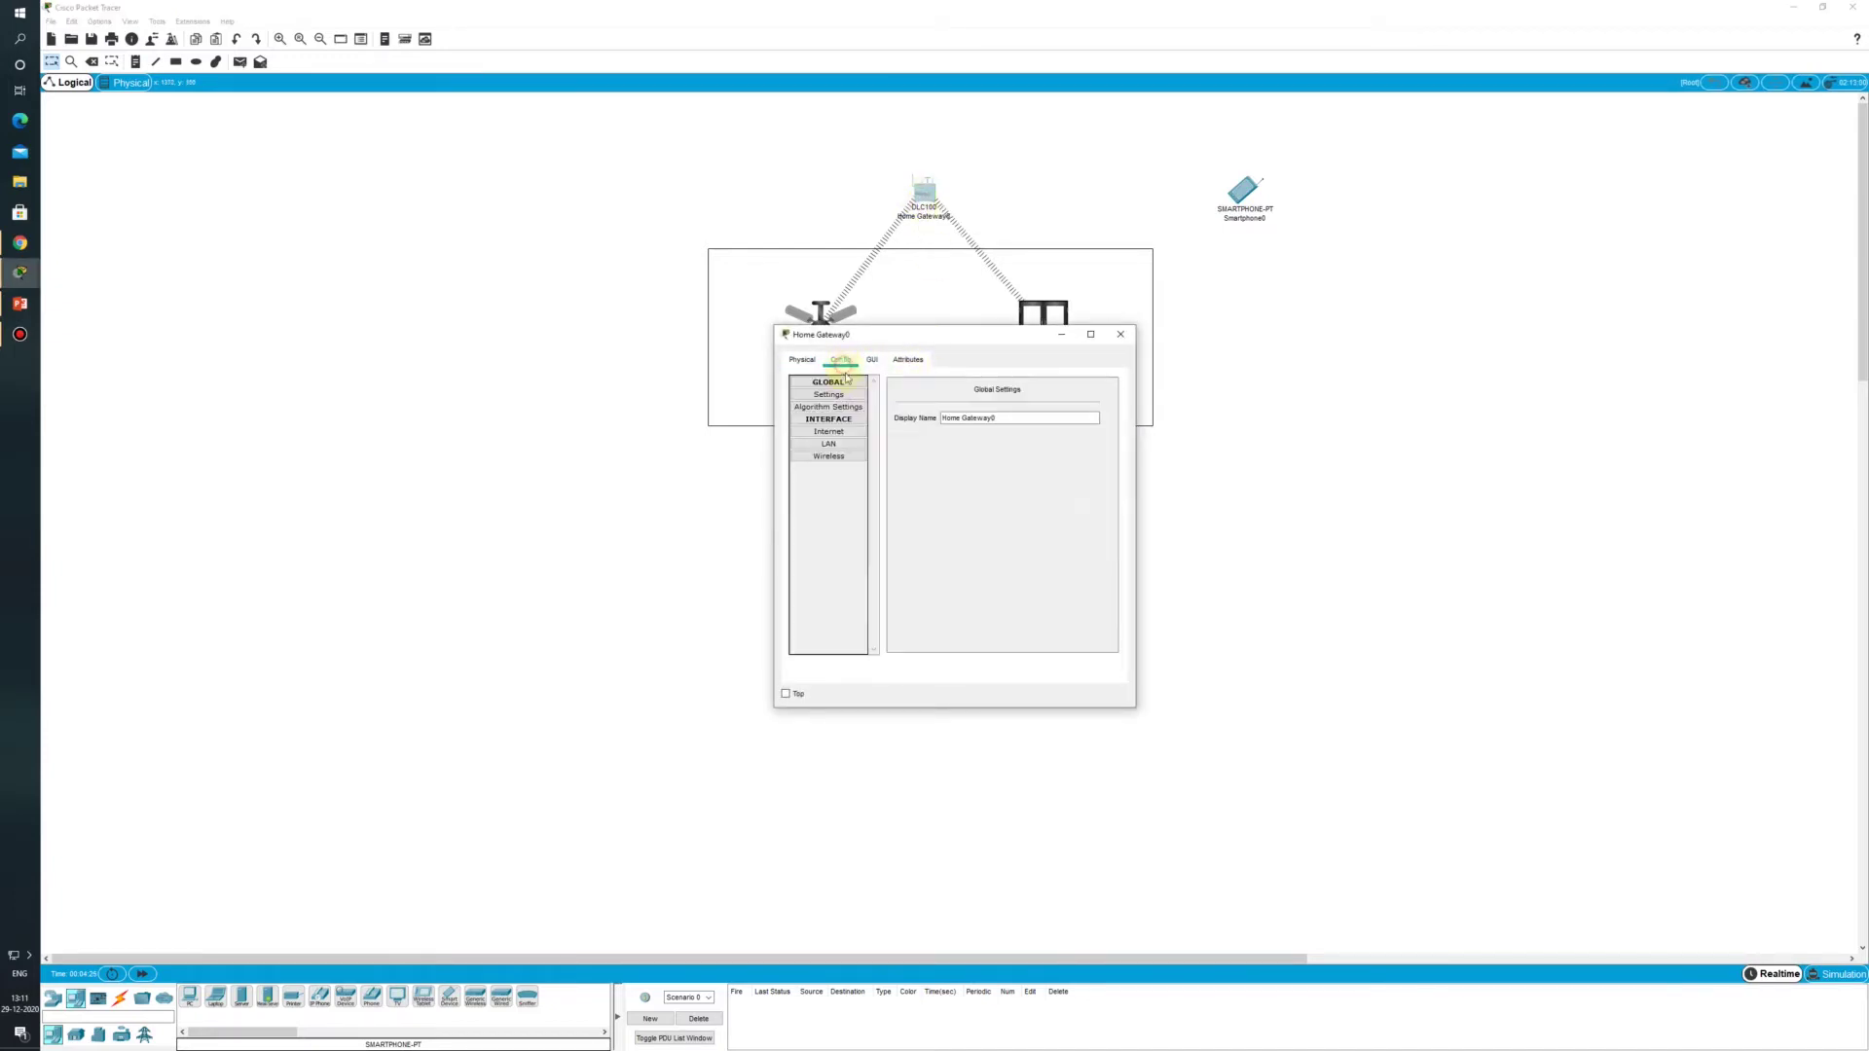
pyautogui.click(831, 455)
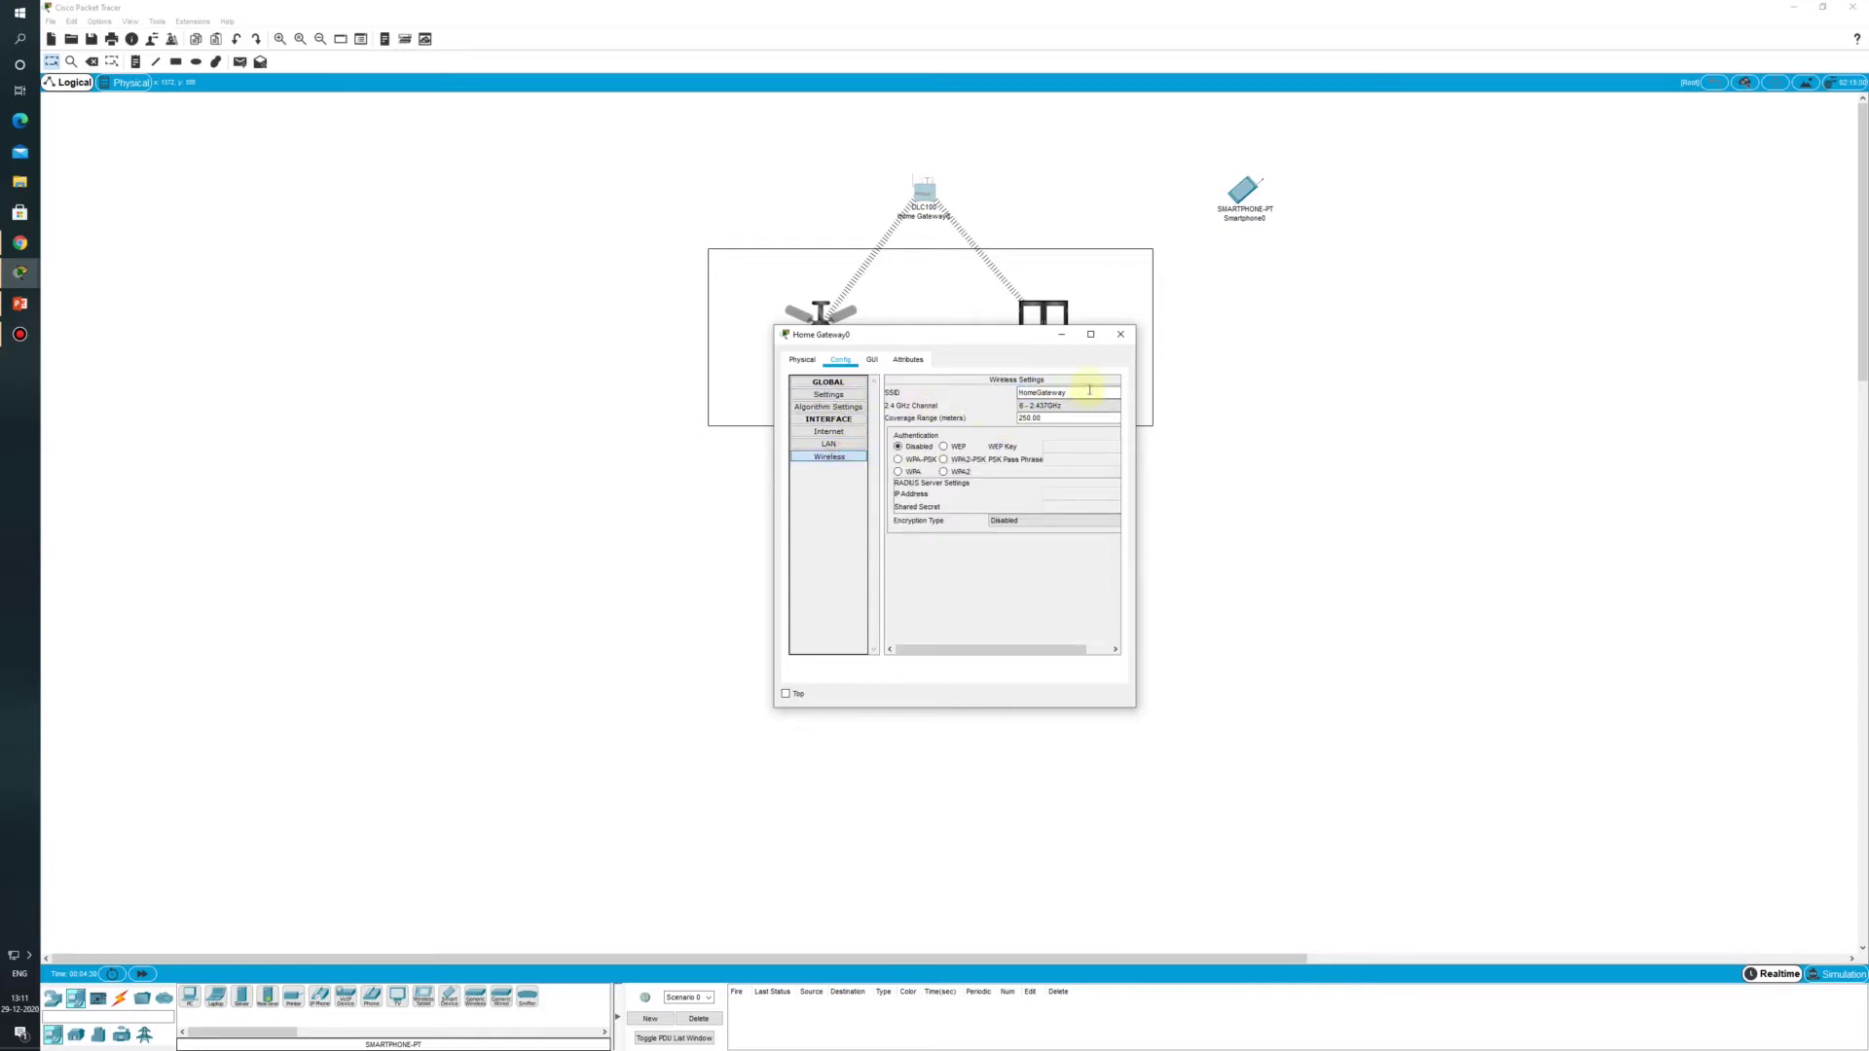
pyautogui.moveTo(1089, 390); pyautogui.dragTo(1026, 392)
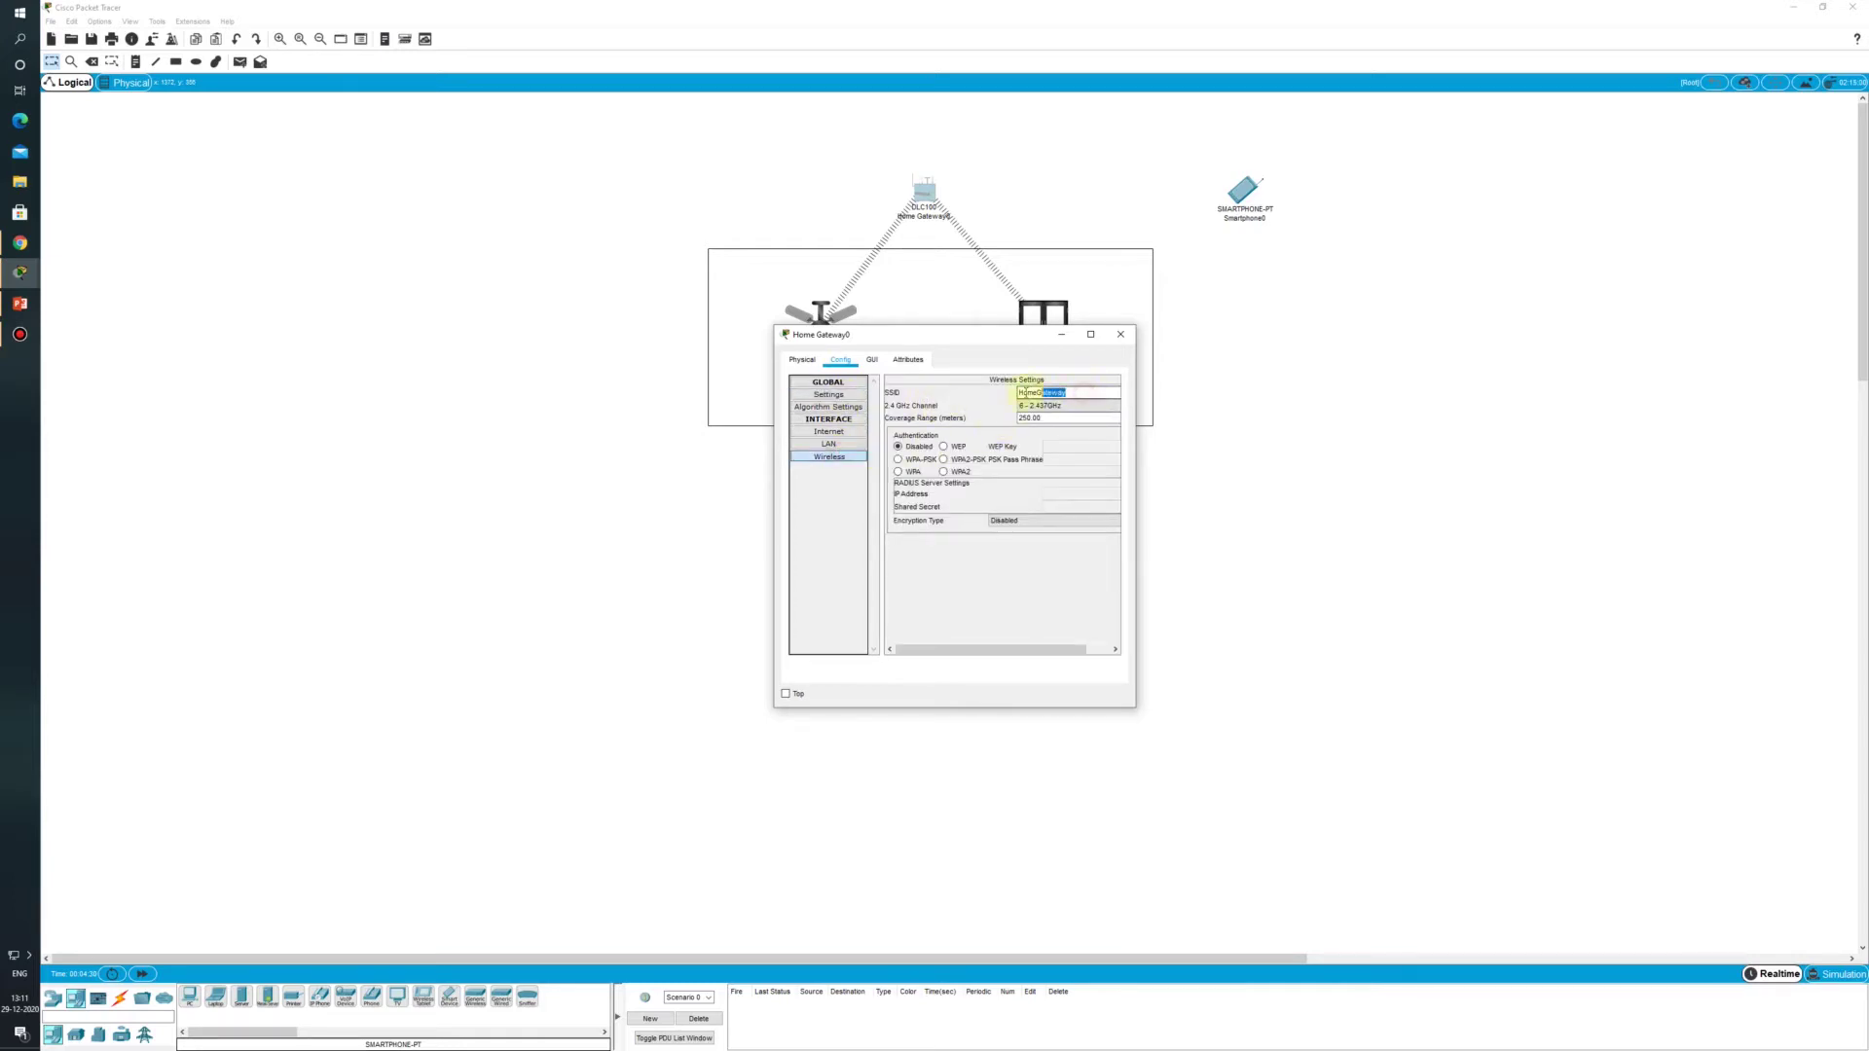
pyautogui.click(1122, 333)
# Step: Set the SSID of the smartphone's Wireless0 interface to HomeGateway and close its configuration window
pyautogui.click(1243, 192)
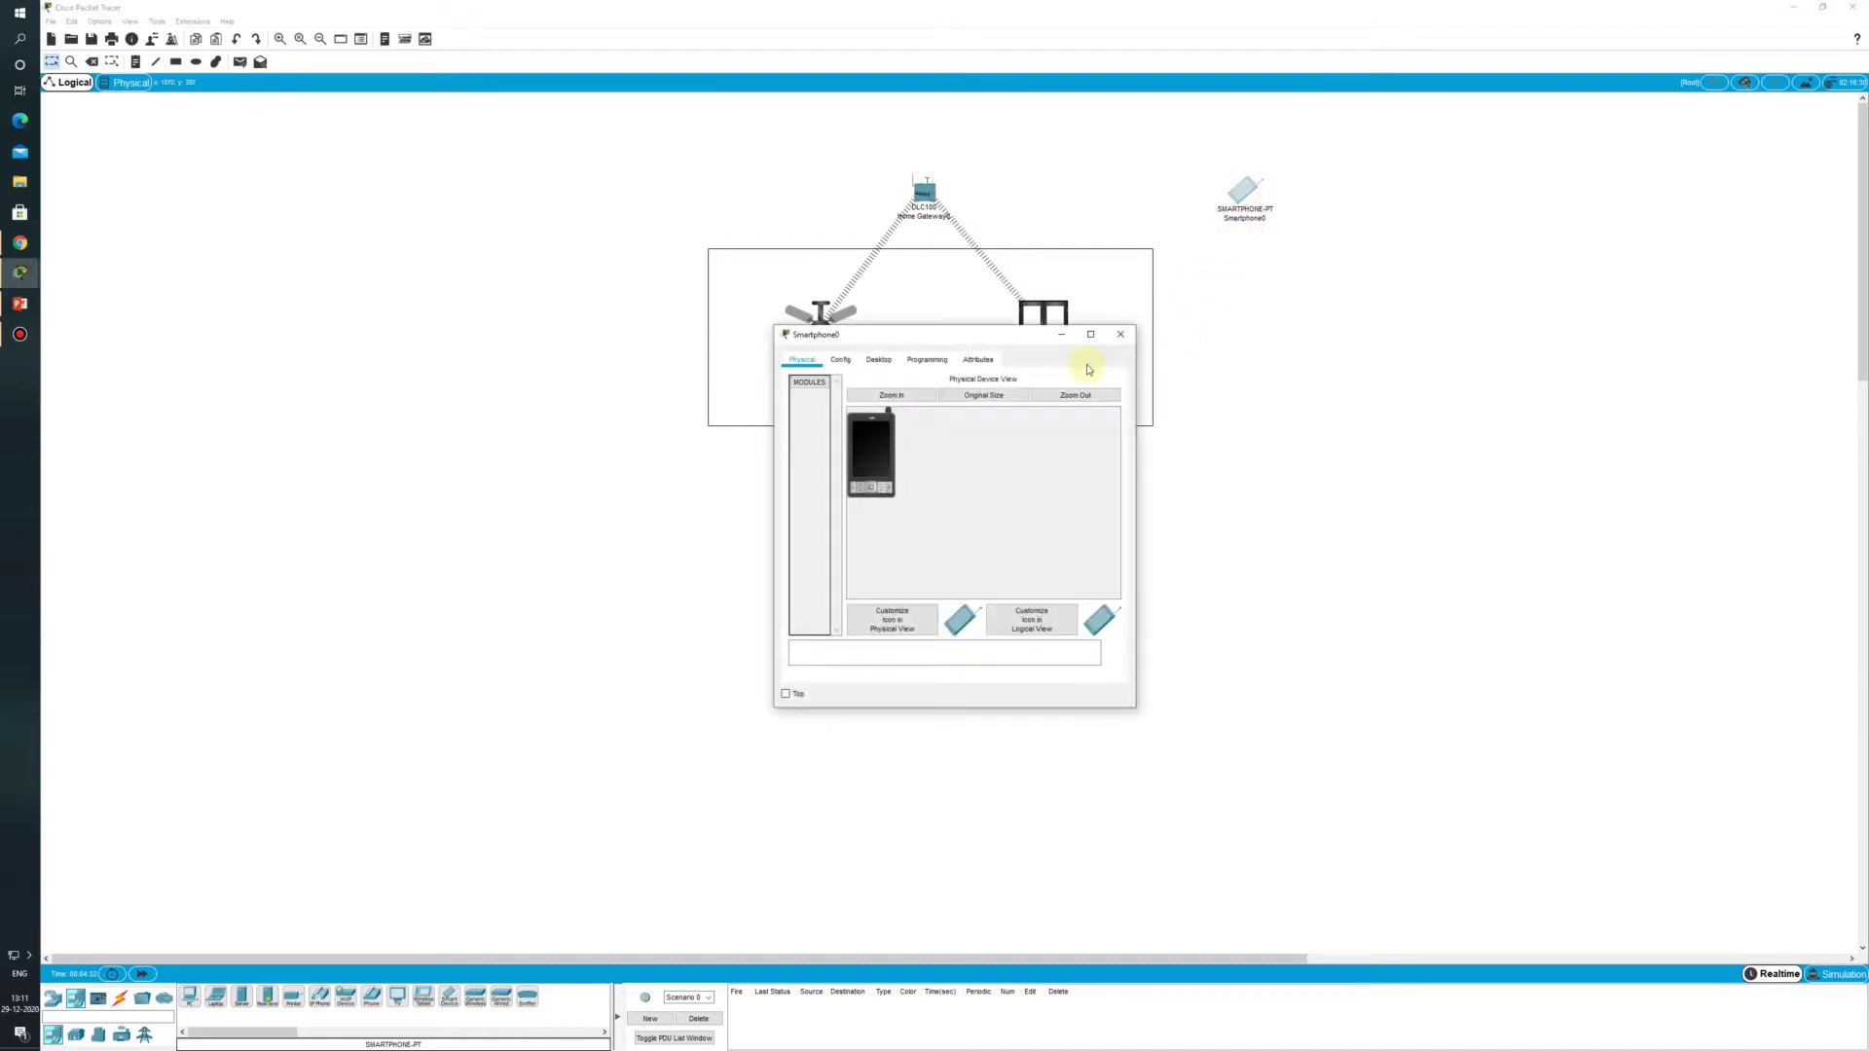
pyautogui.click(841, 362)
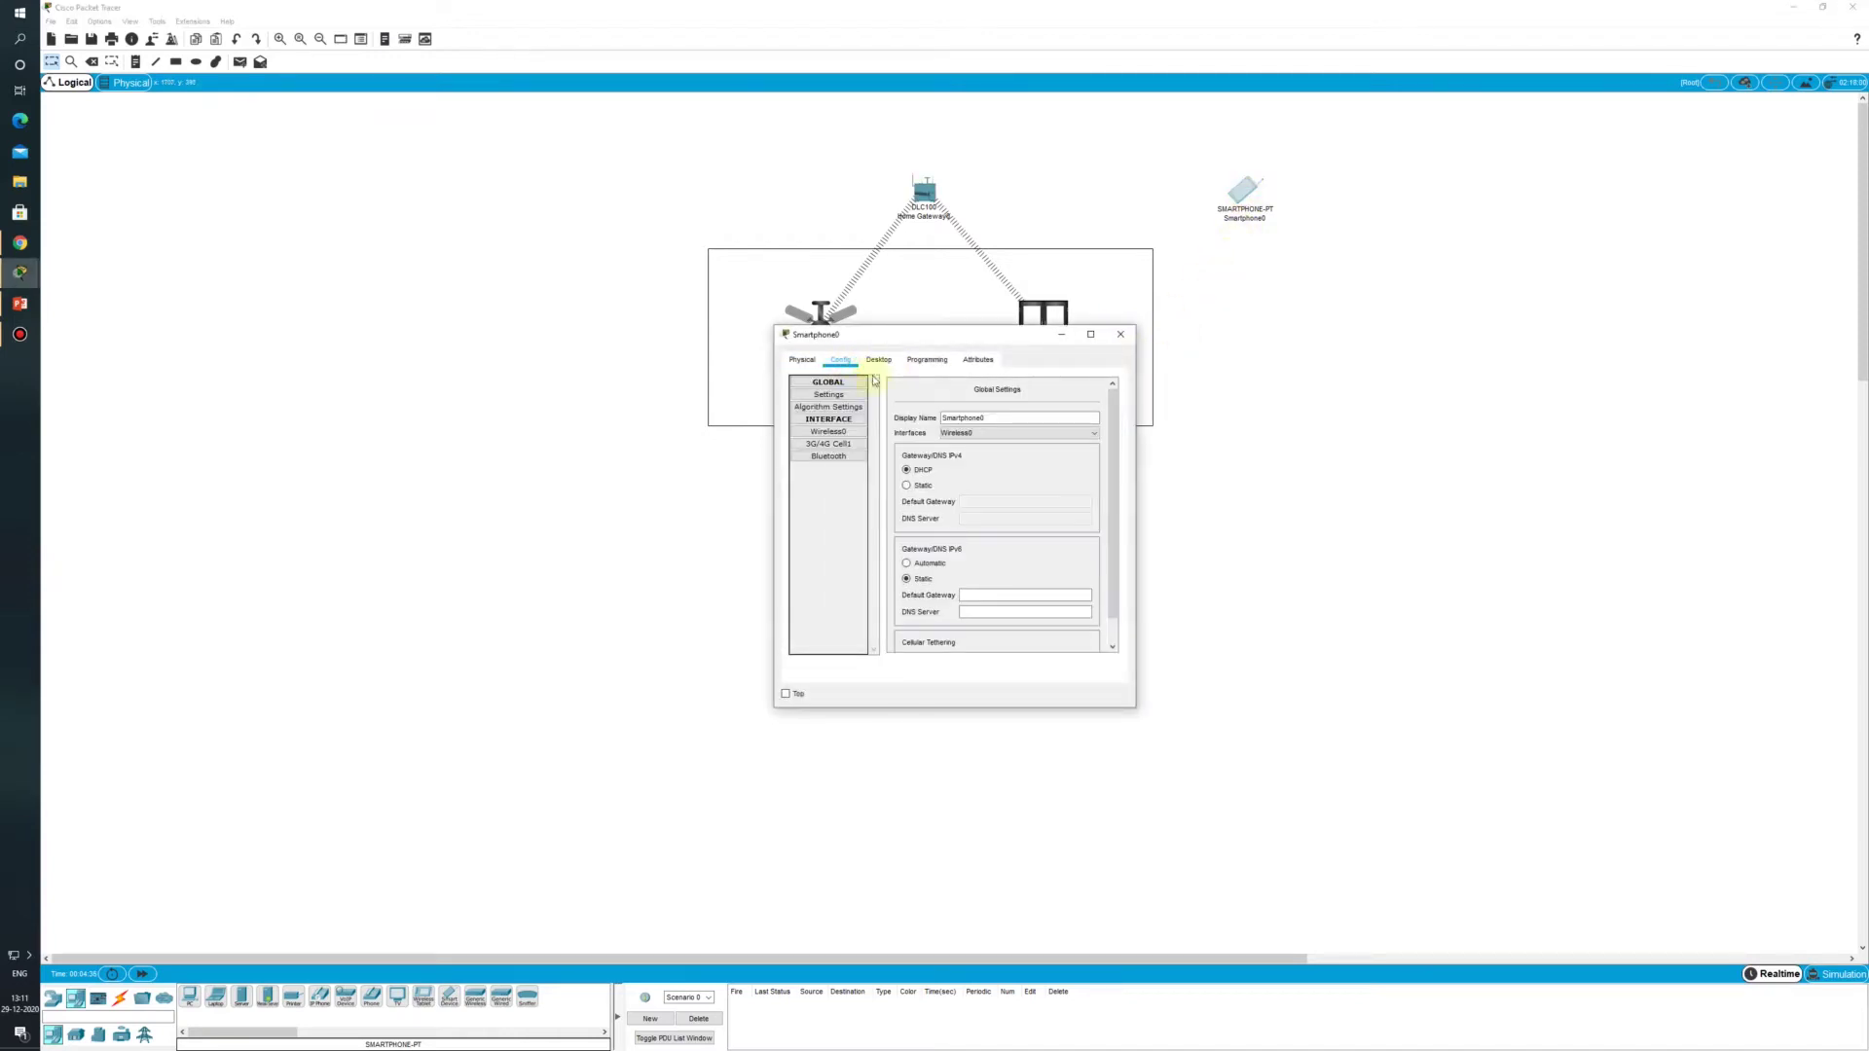
pyautogui.click(837, 421)
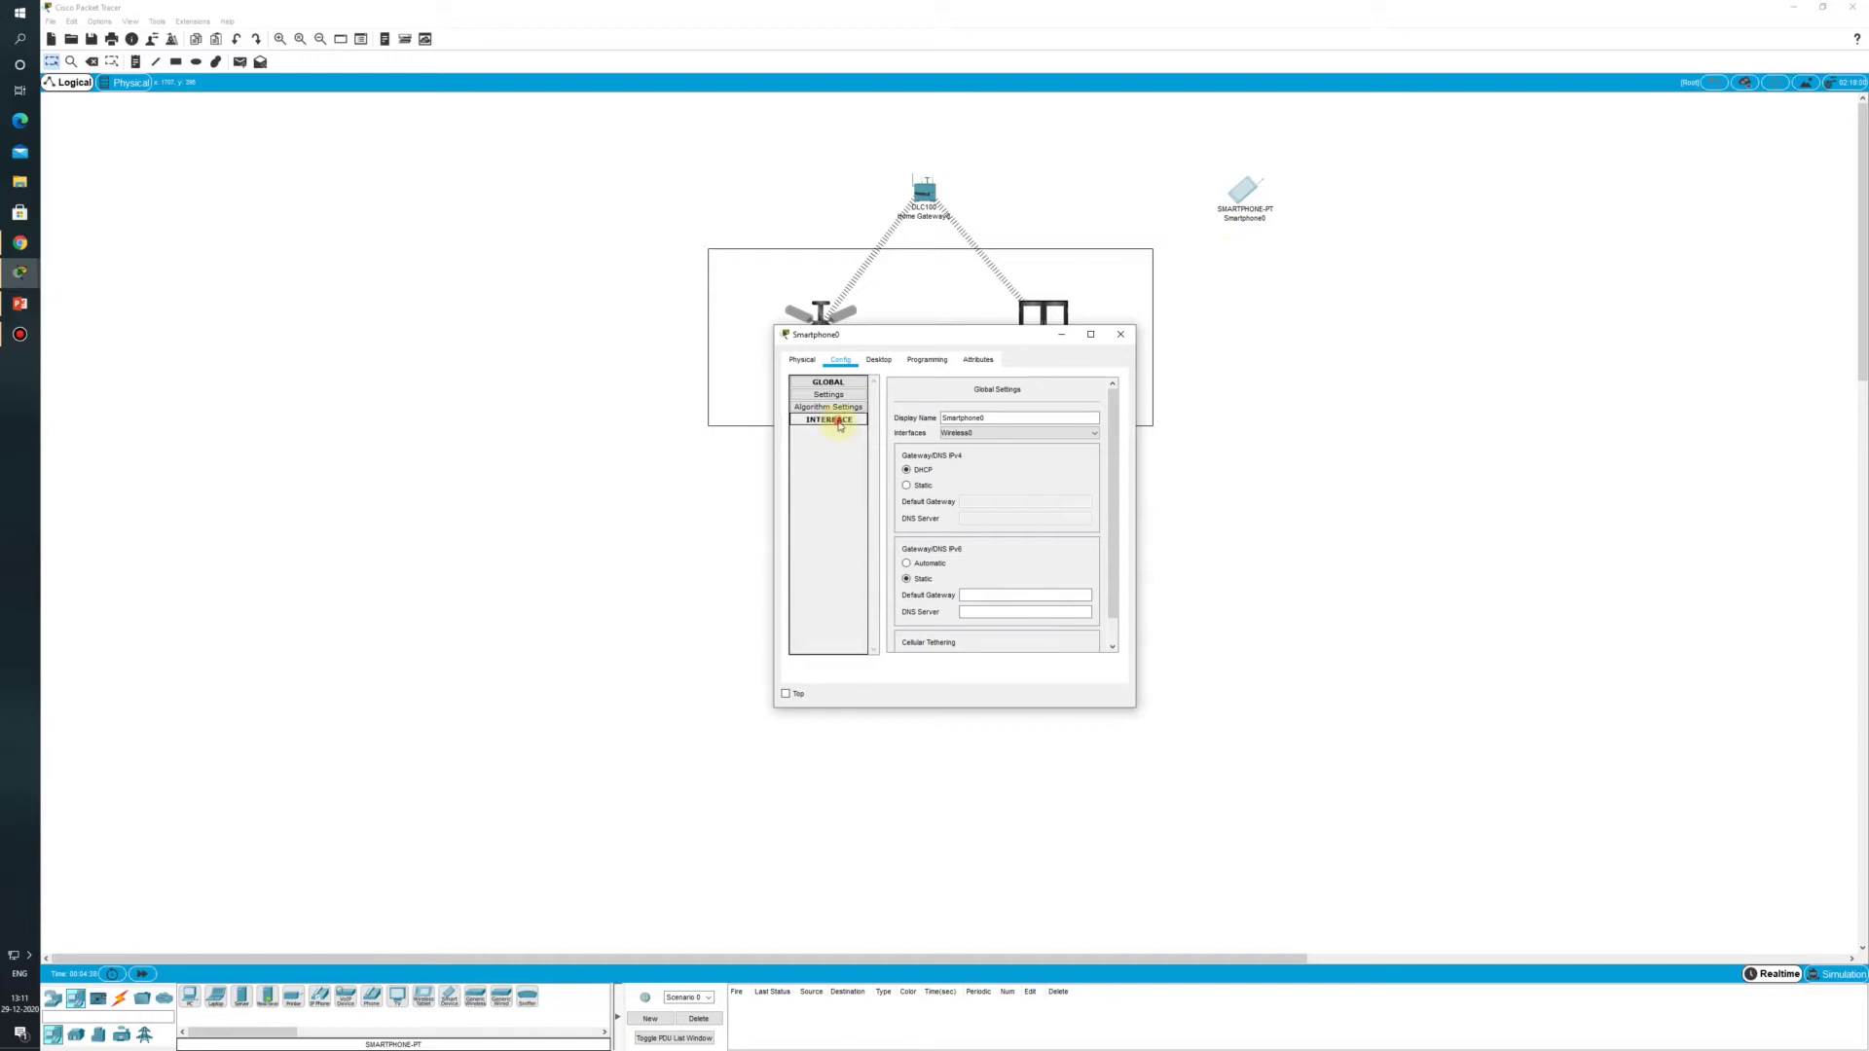
pyautogui.click(838, 421)
pyautogui.click(829, 443)
pyautogui.click(828, 432)
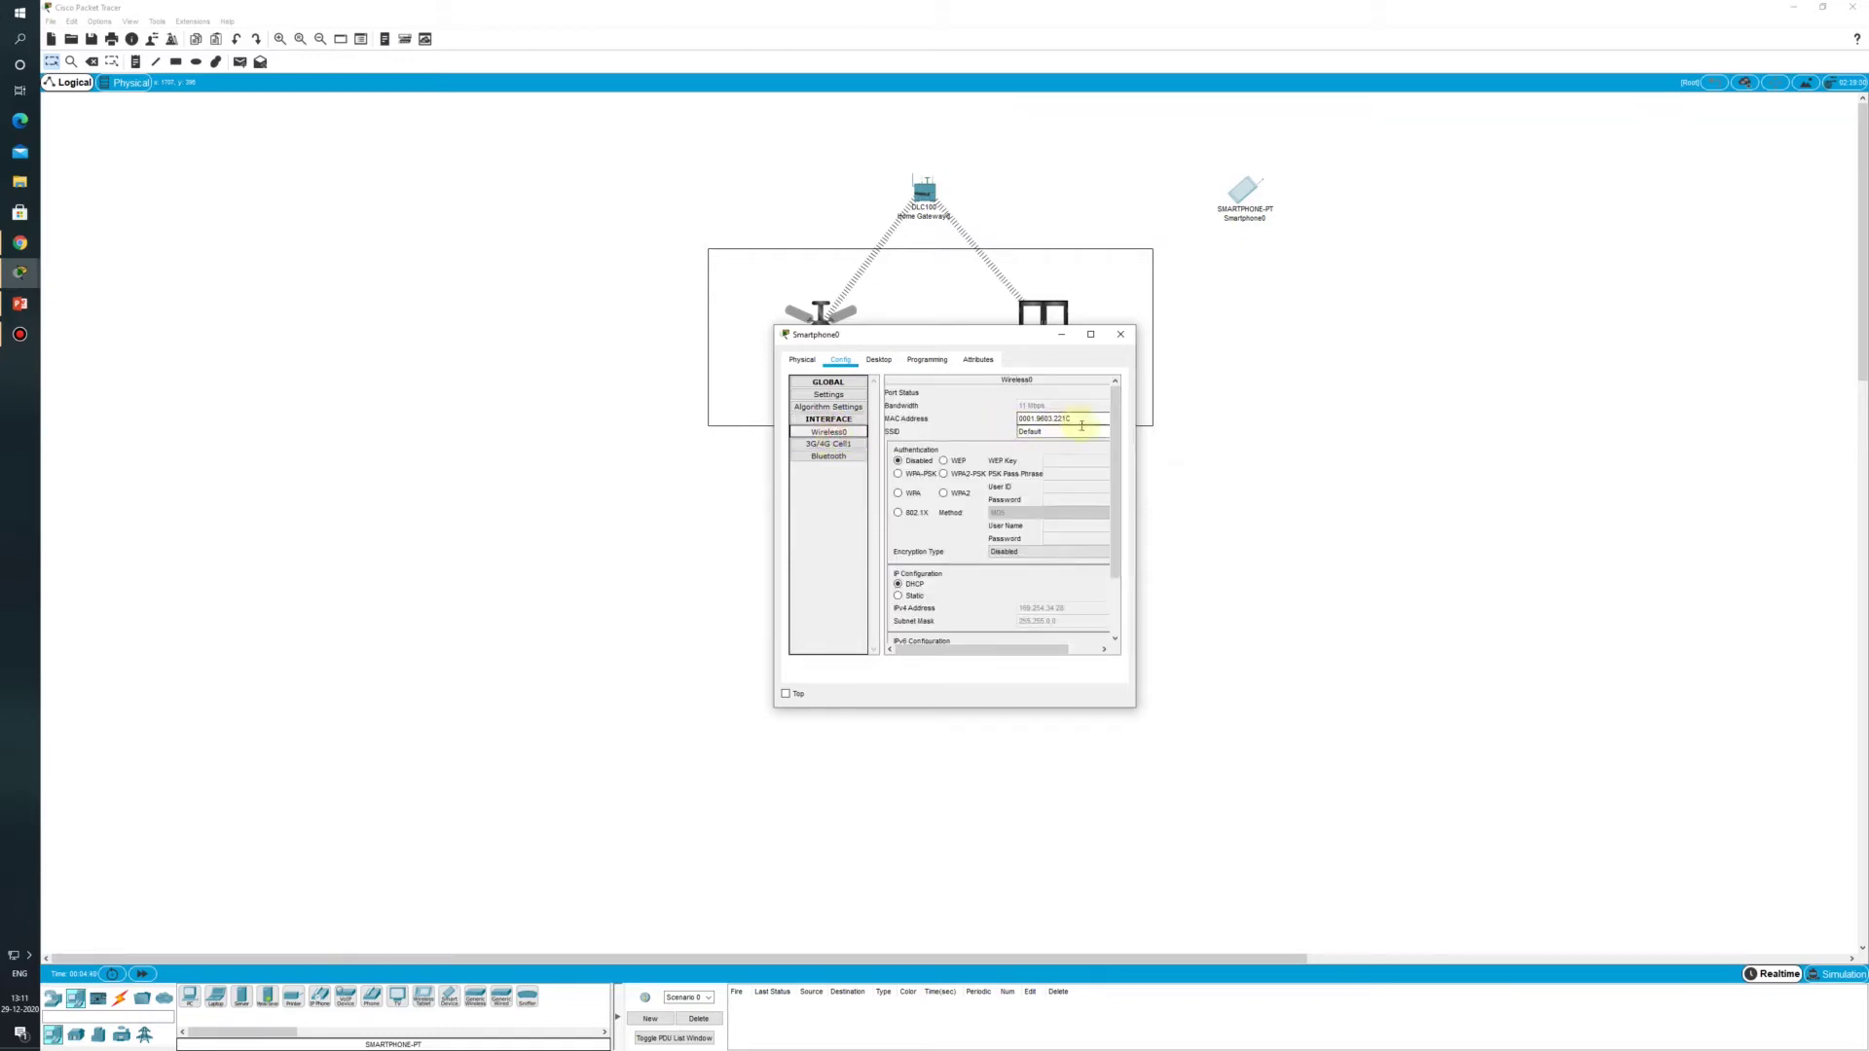
pyautogui.click(1052, 433)
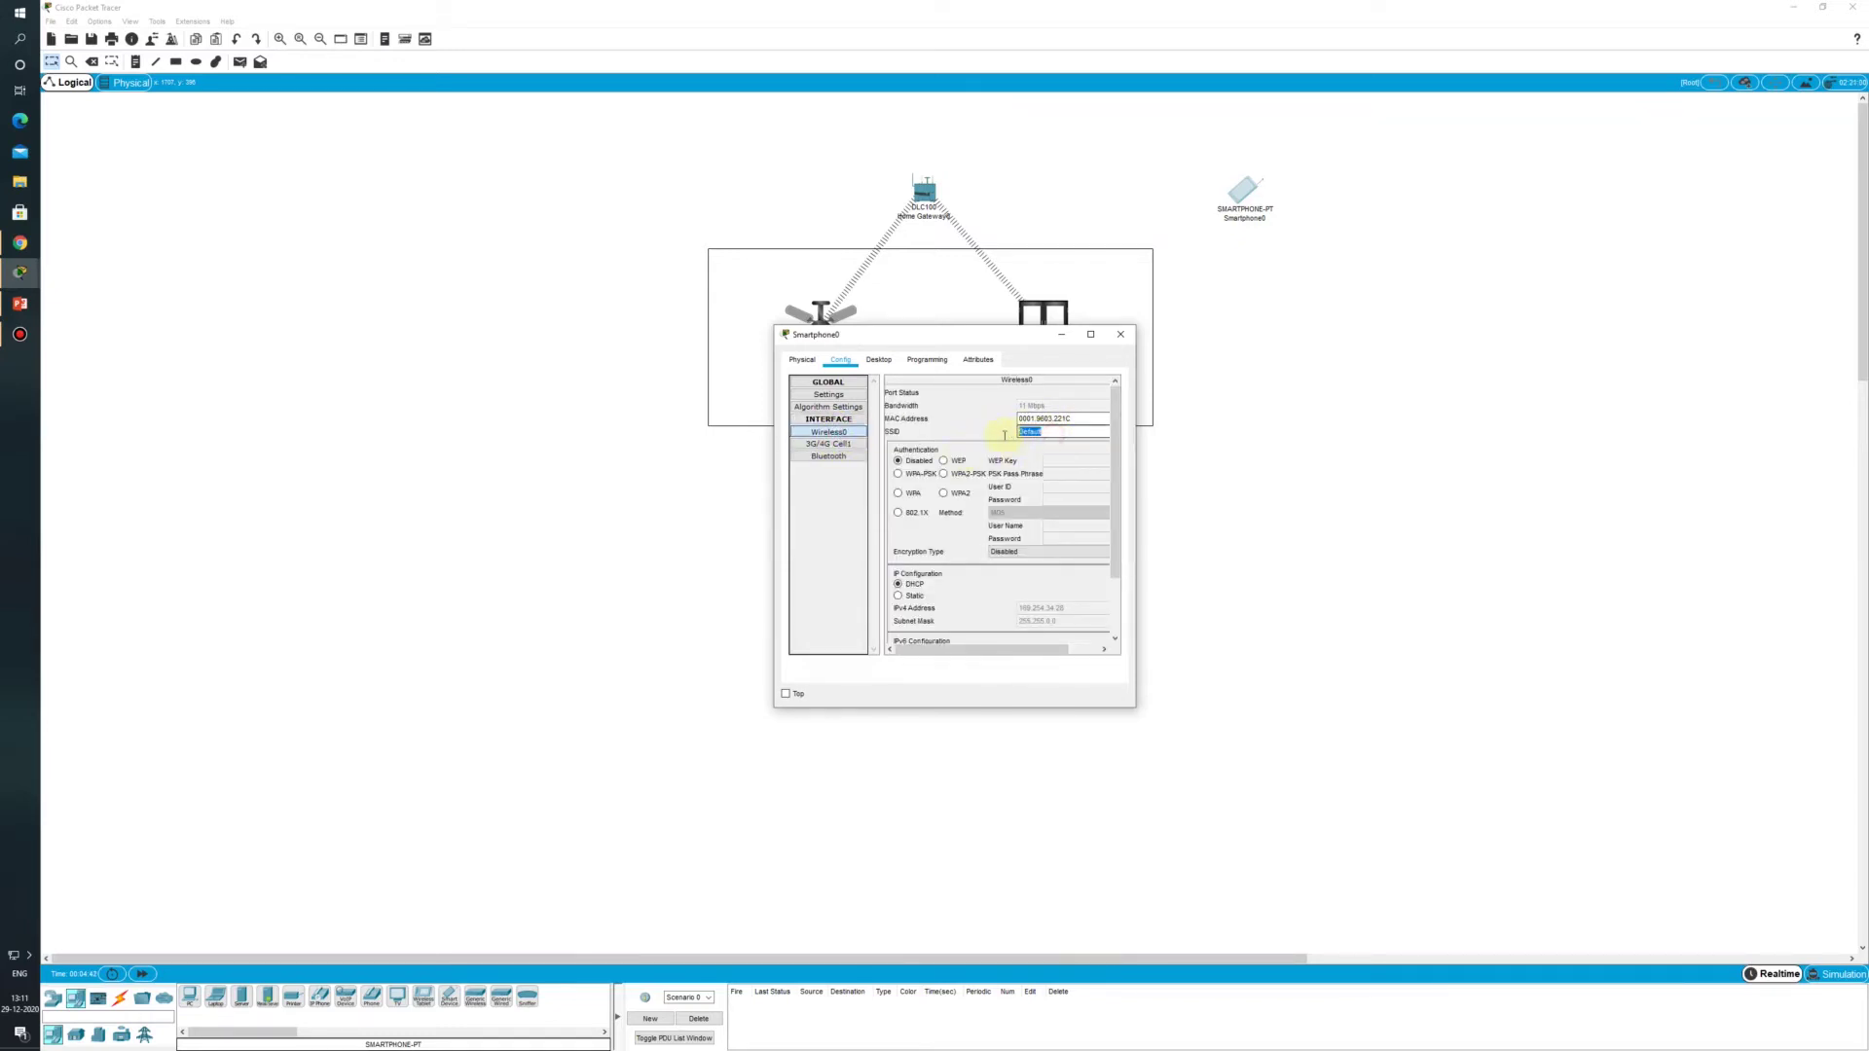
pyautogui.click(879, 359)
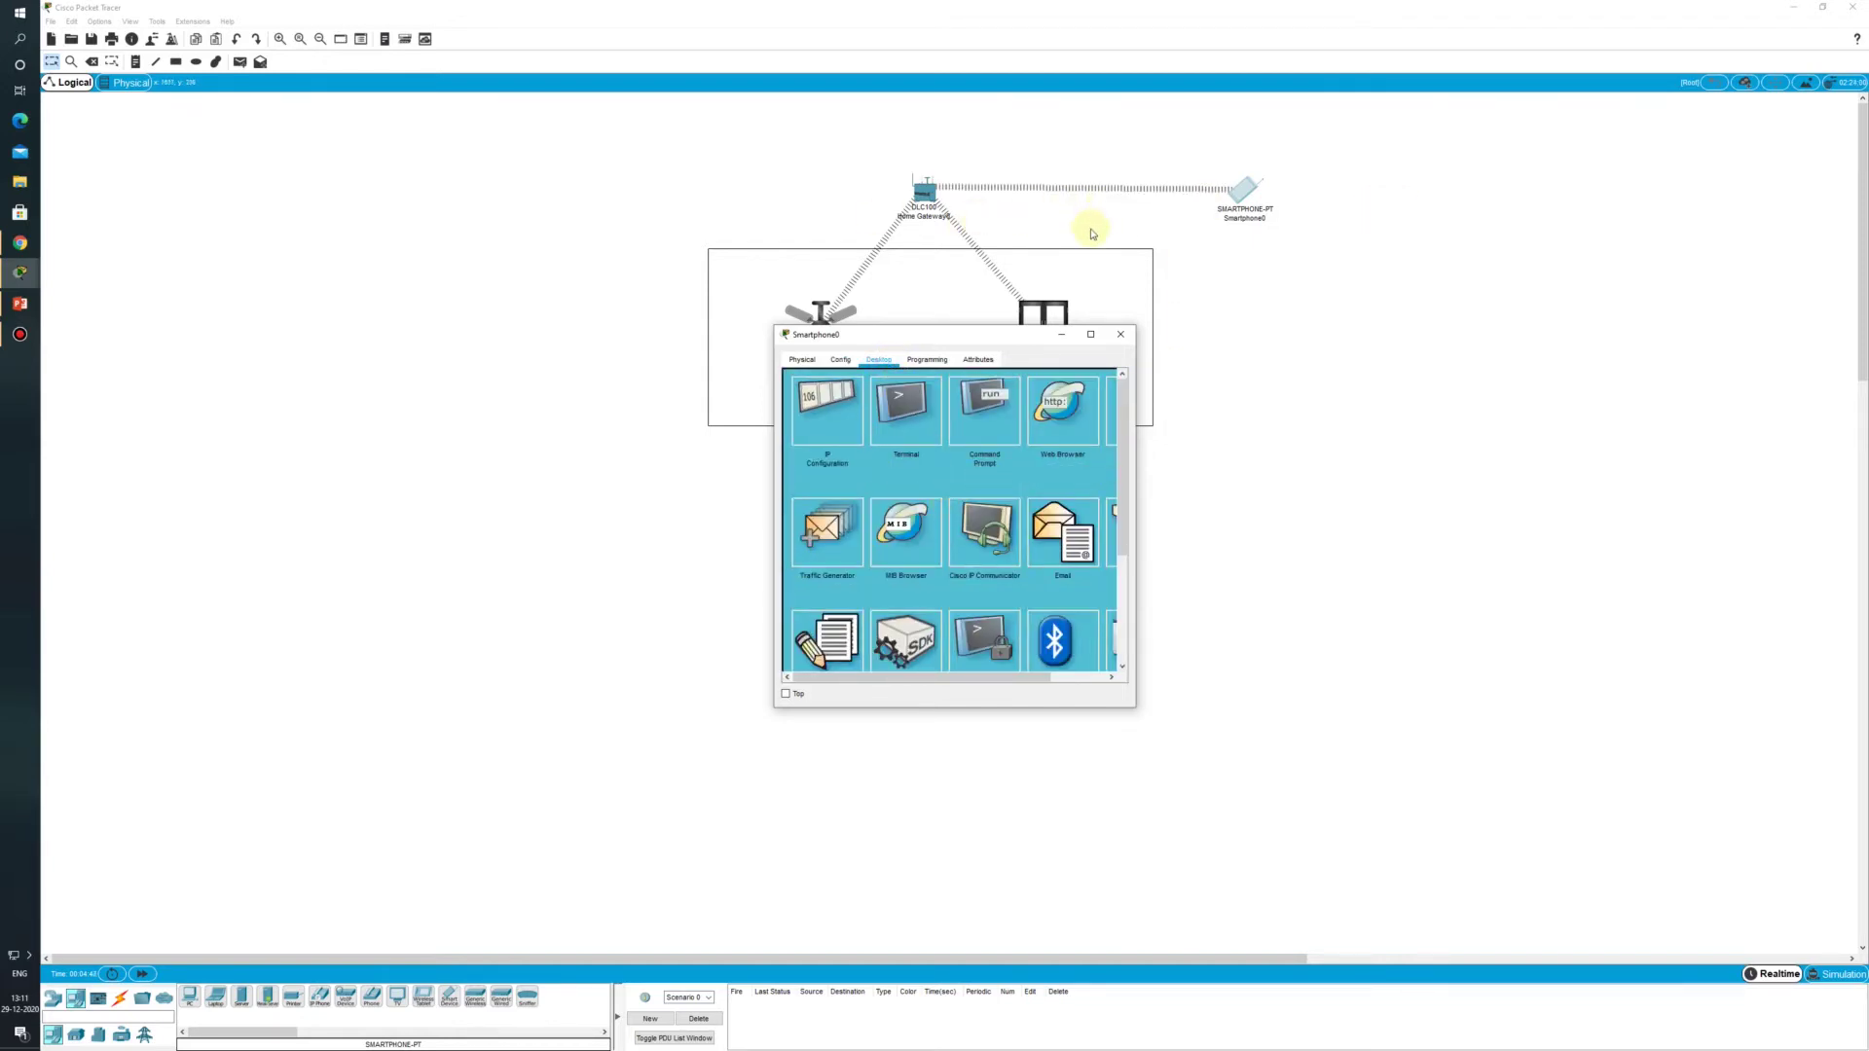
pyautogui.click(1121, 334)
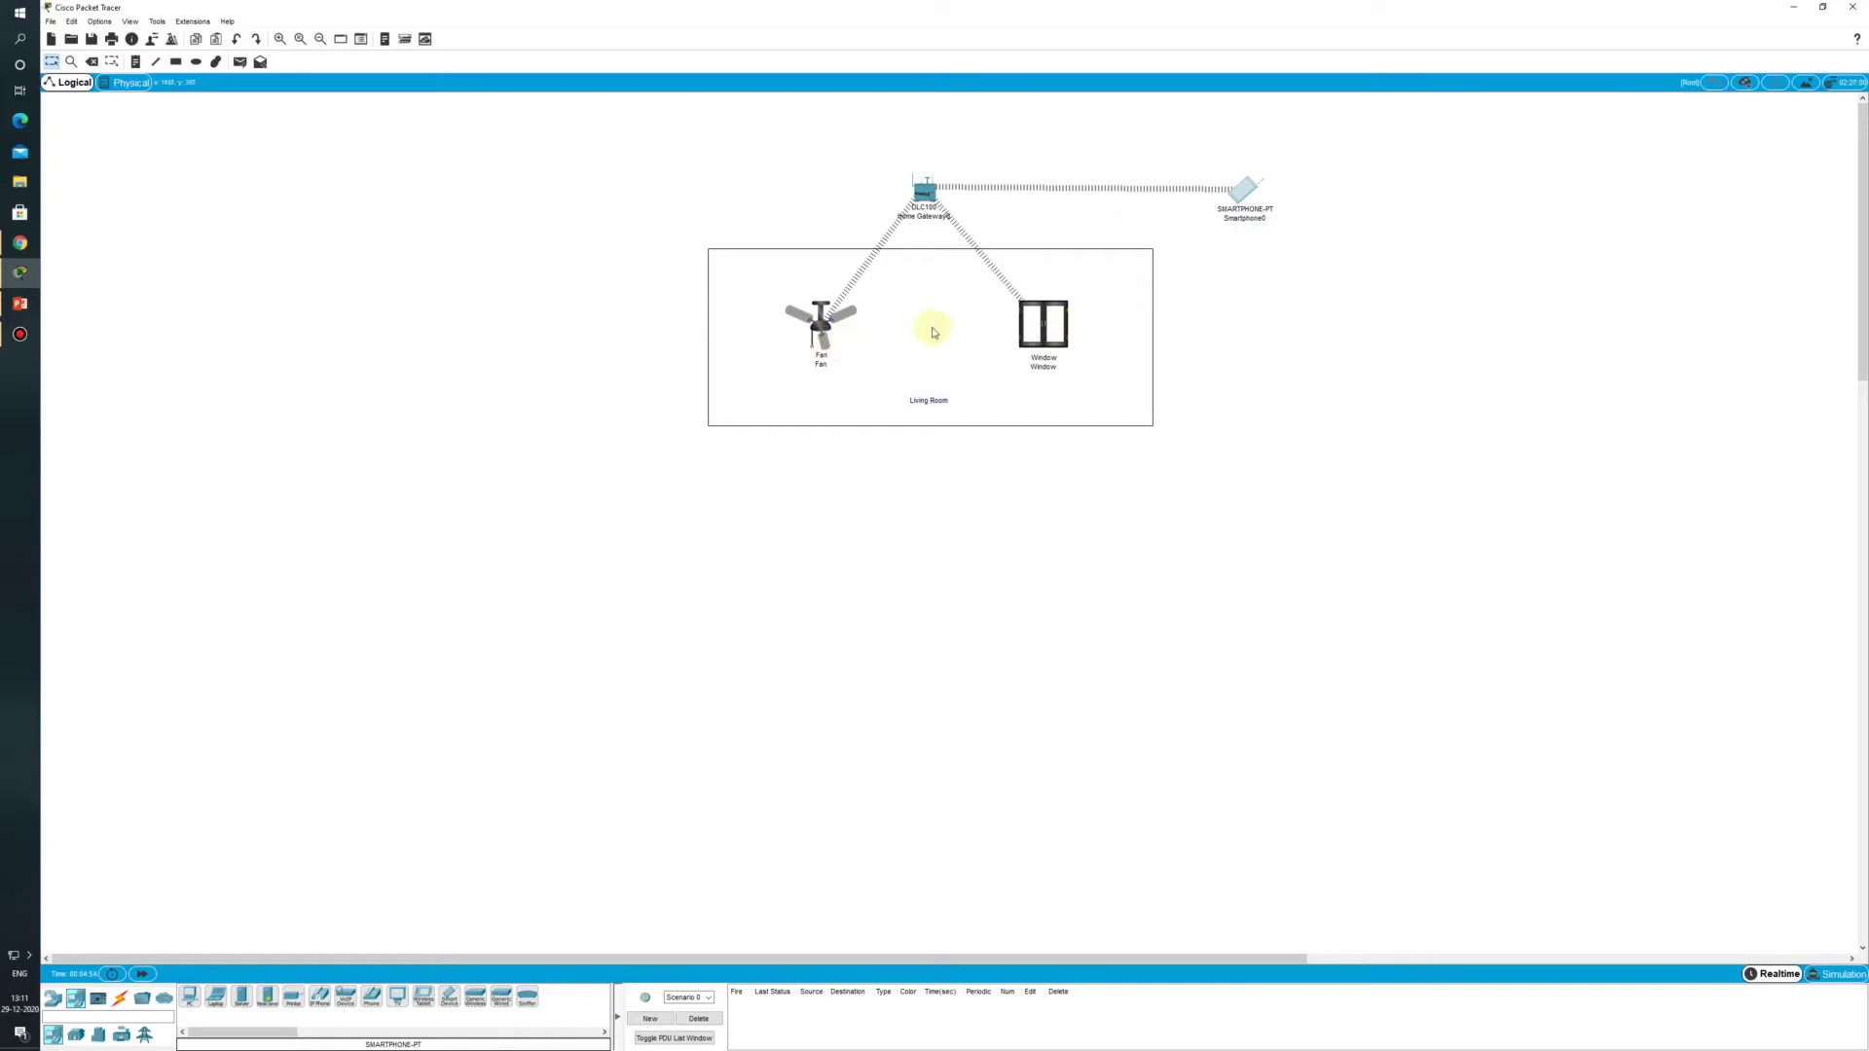
# Step: Log in to the IoT server at 192.168.25.1 from the smartphone's IoT Monitor and place its window beside the living room
pyautogui.click(1247, 195)
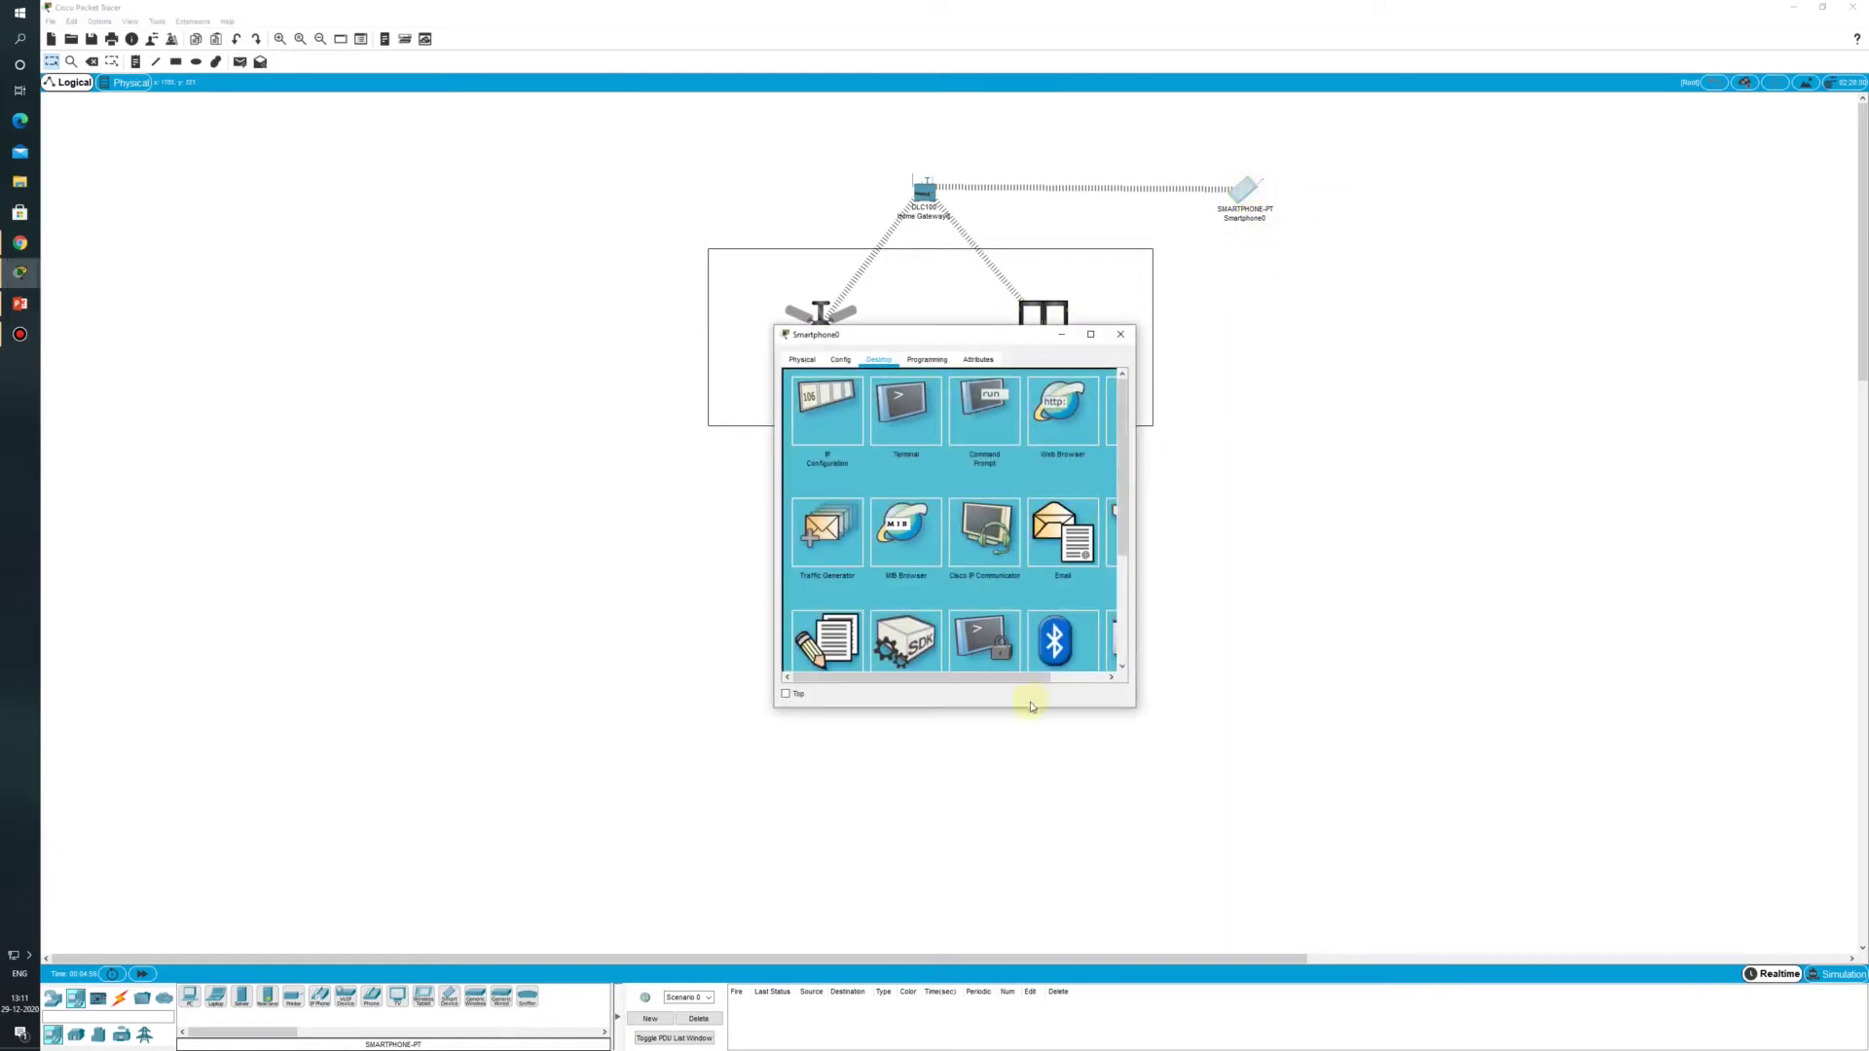
pyautogui.moveTo(1136, 509); pyautogui.dragTo(1340, 500)
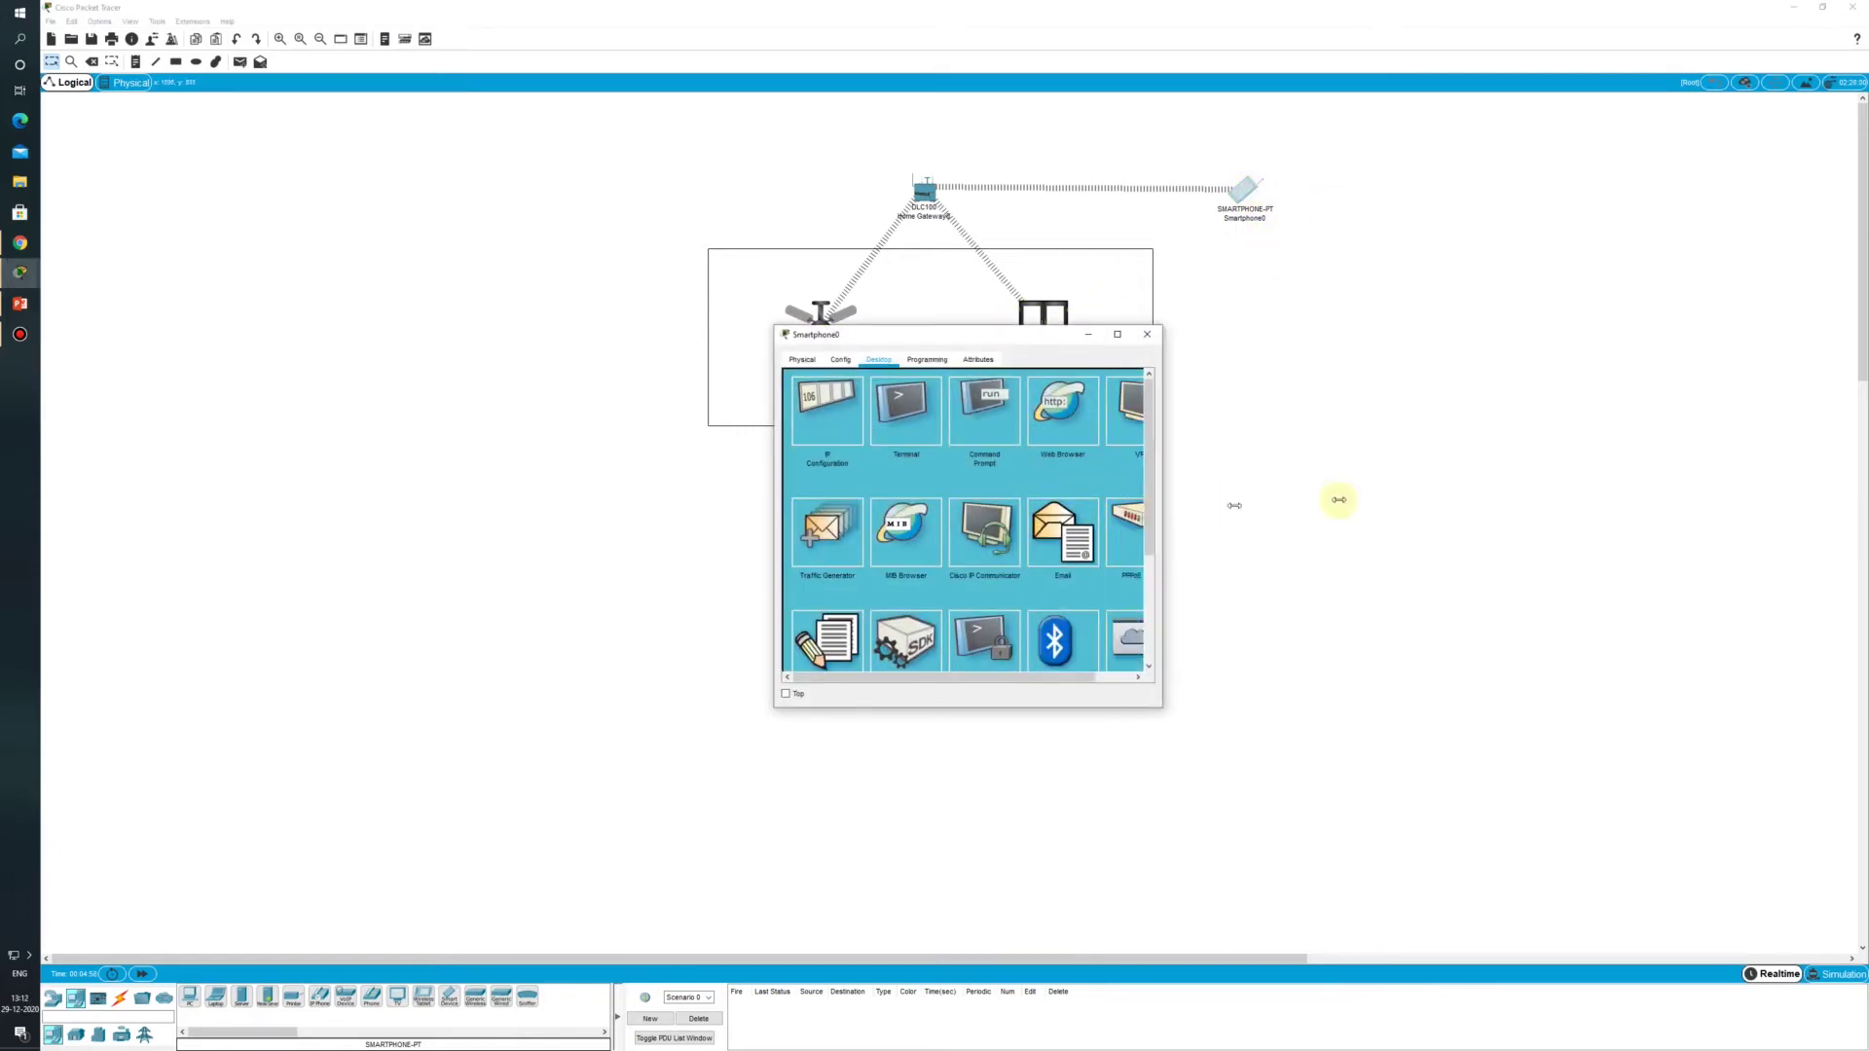
pyautogui.scroll(-3, 1192, 518)
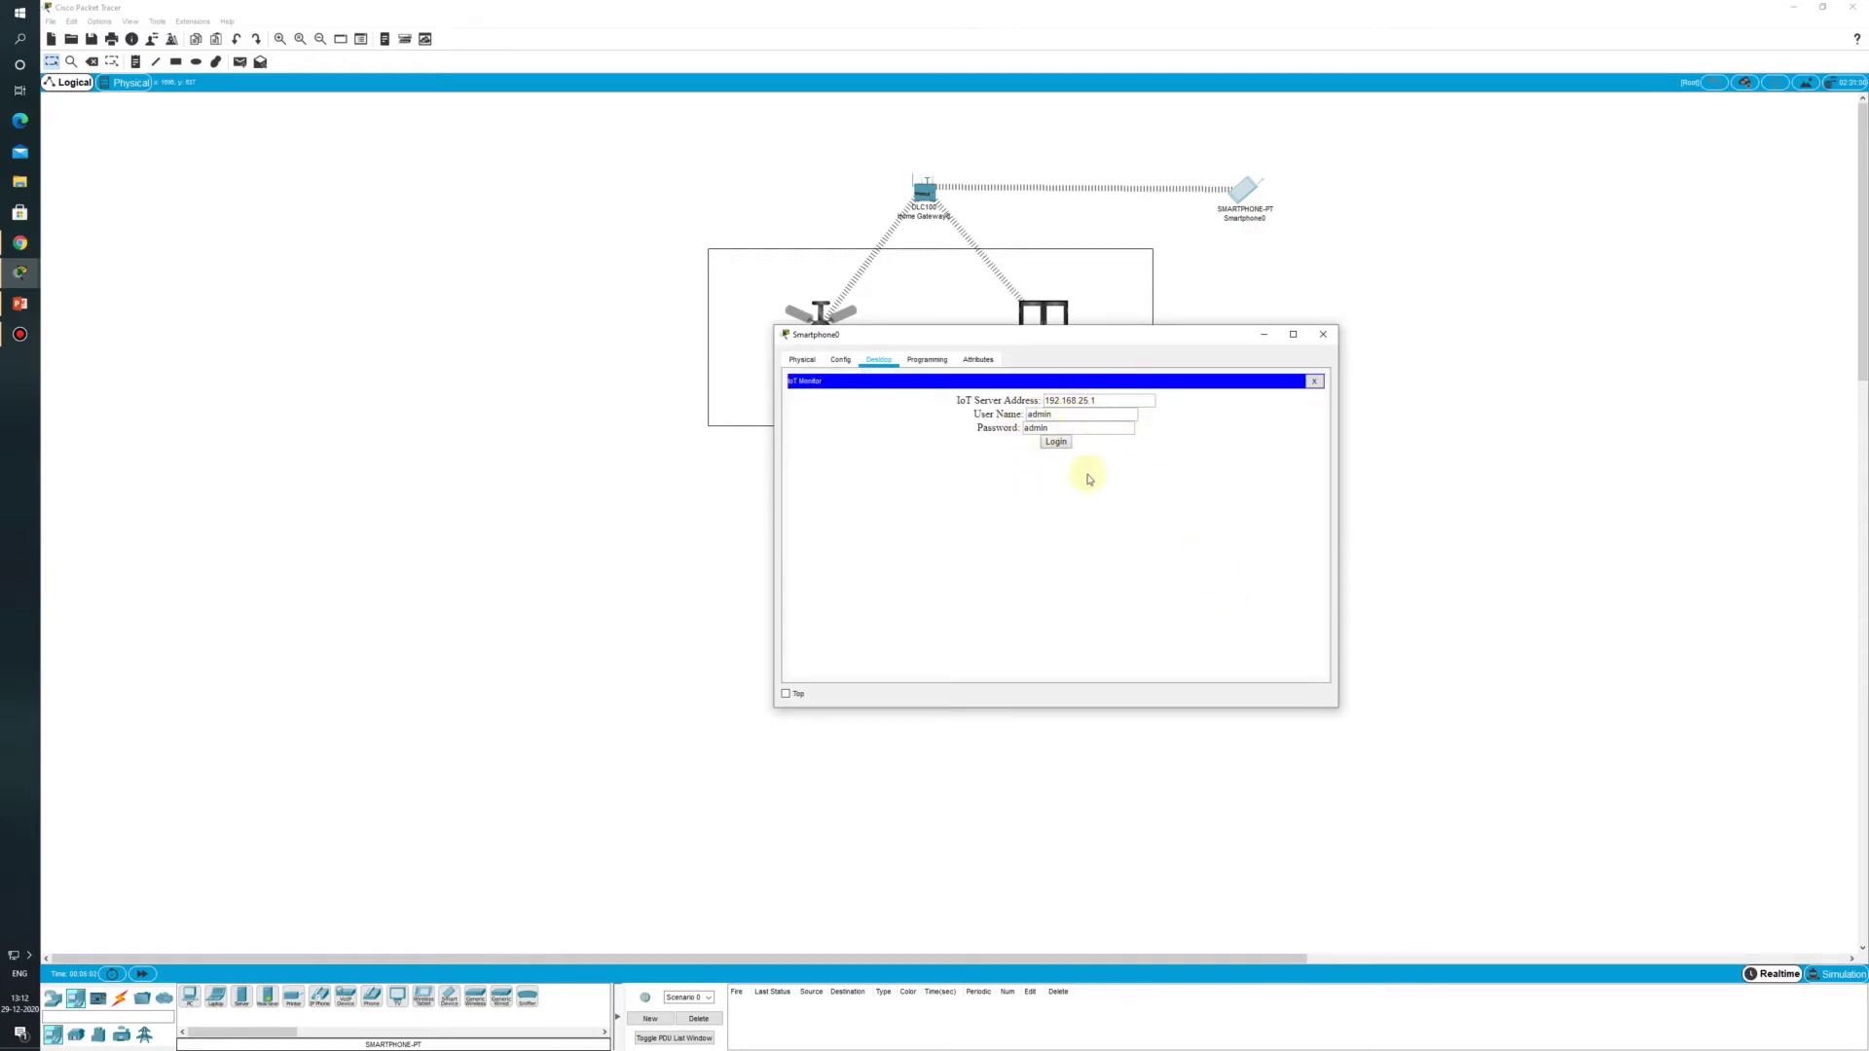
pyautogui.click(1066, 445)
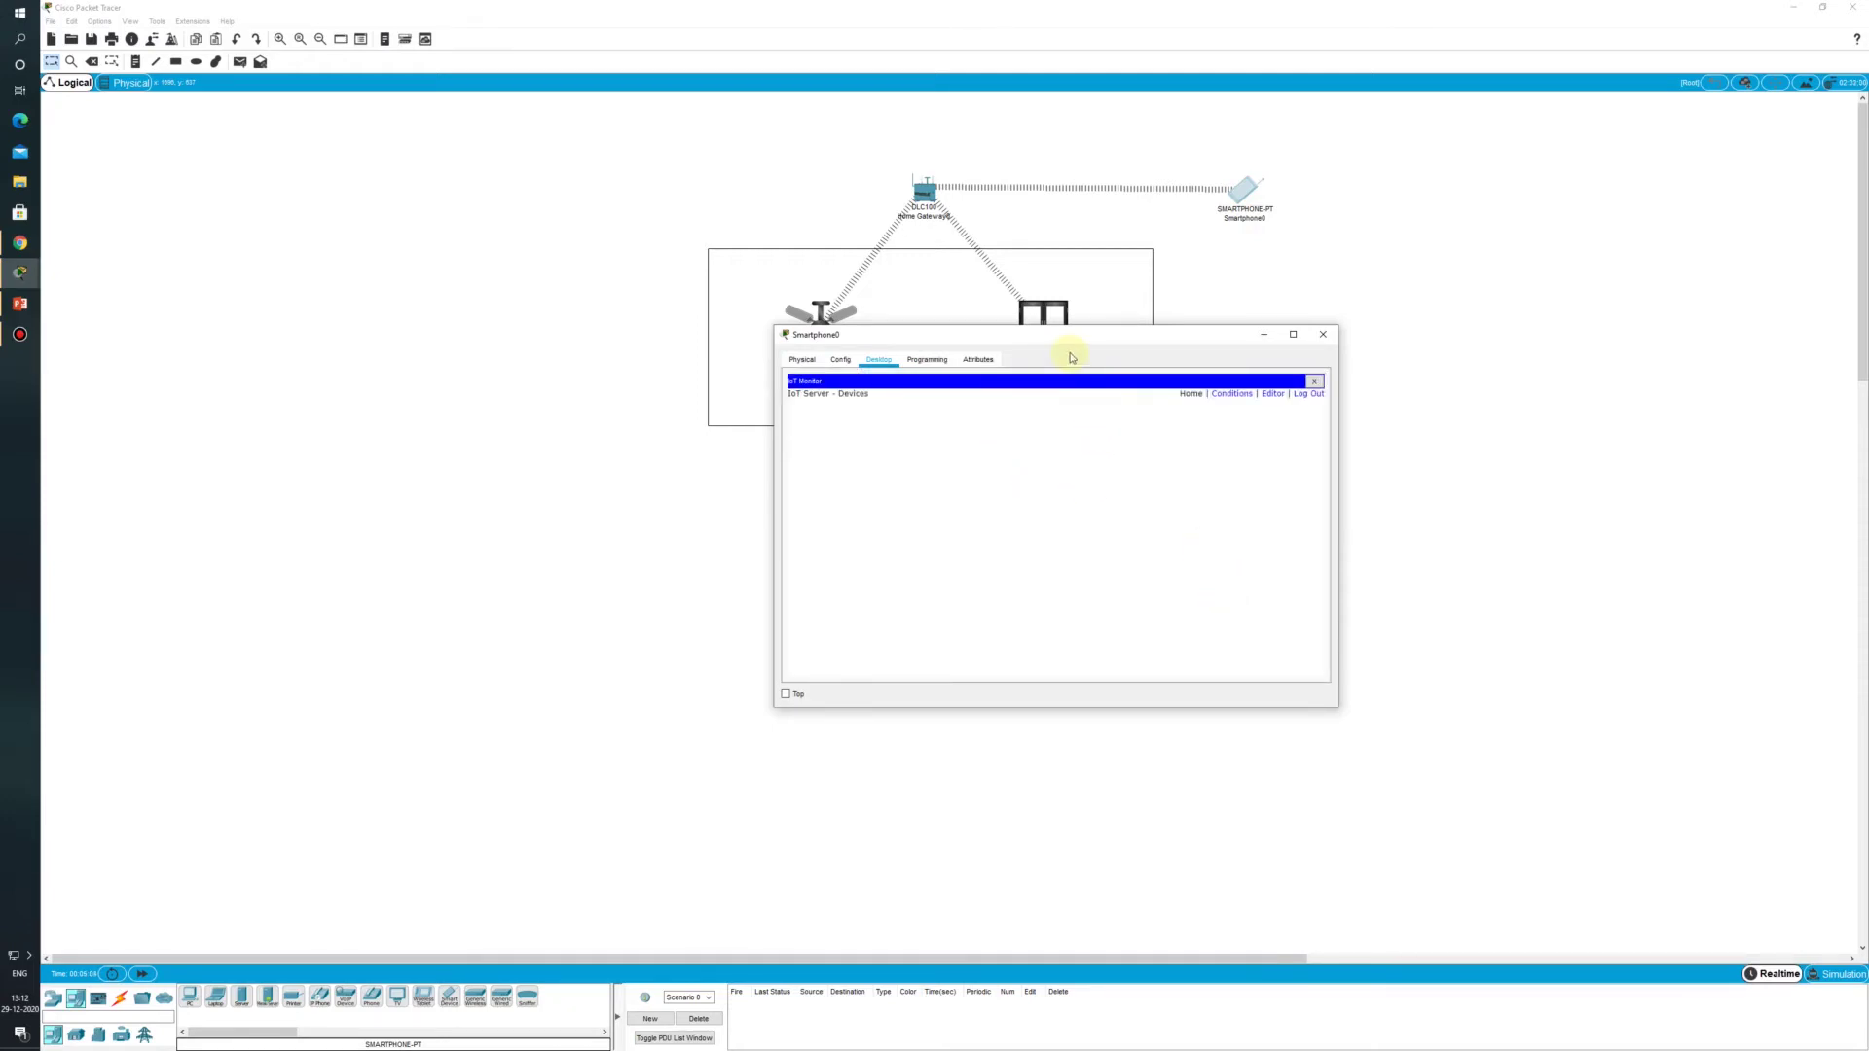
pyautogui.moveTo(1076, 342); pyautogui.dragTo(1565, 284)
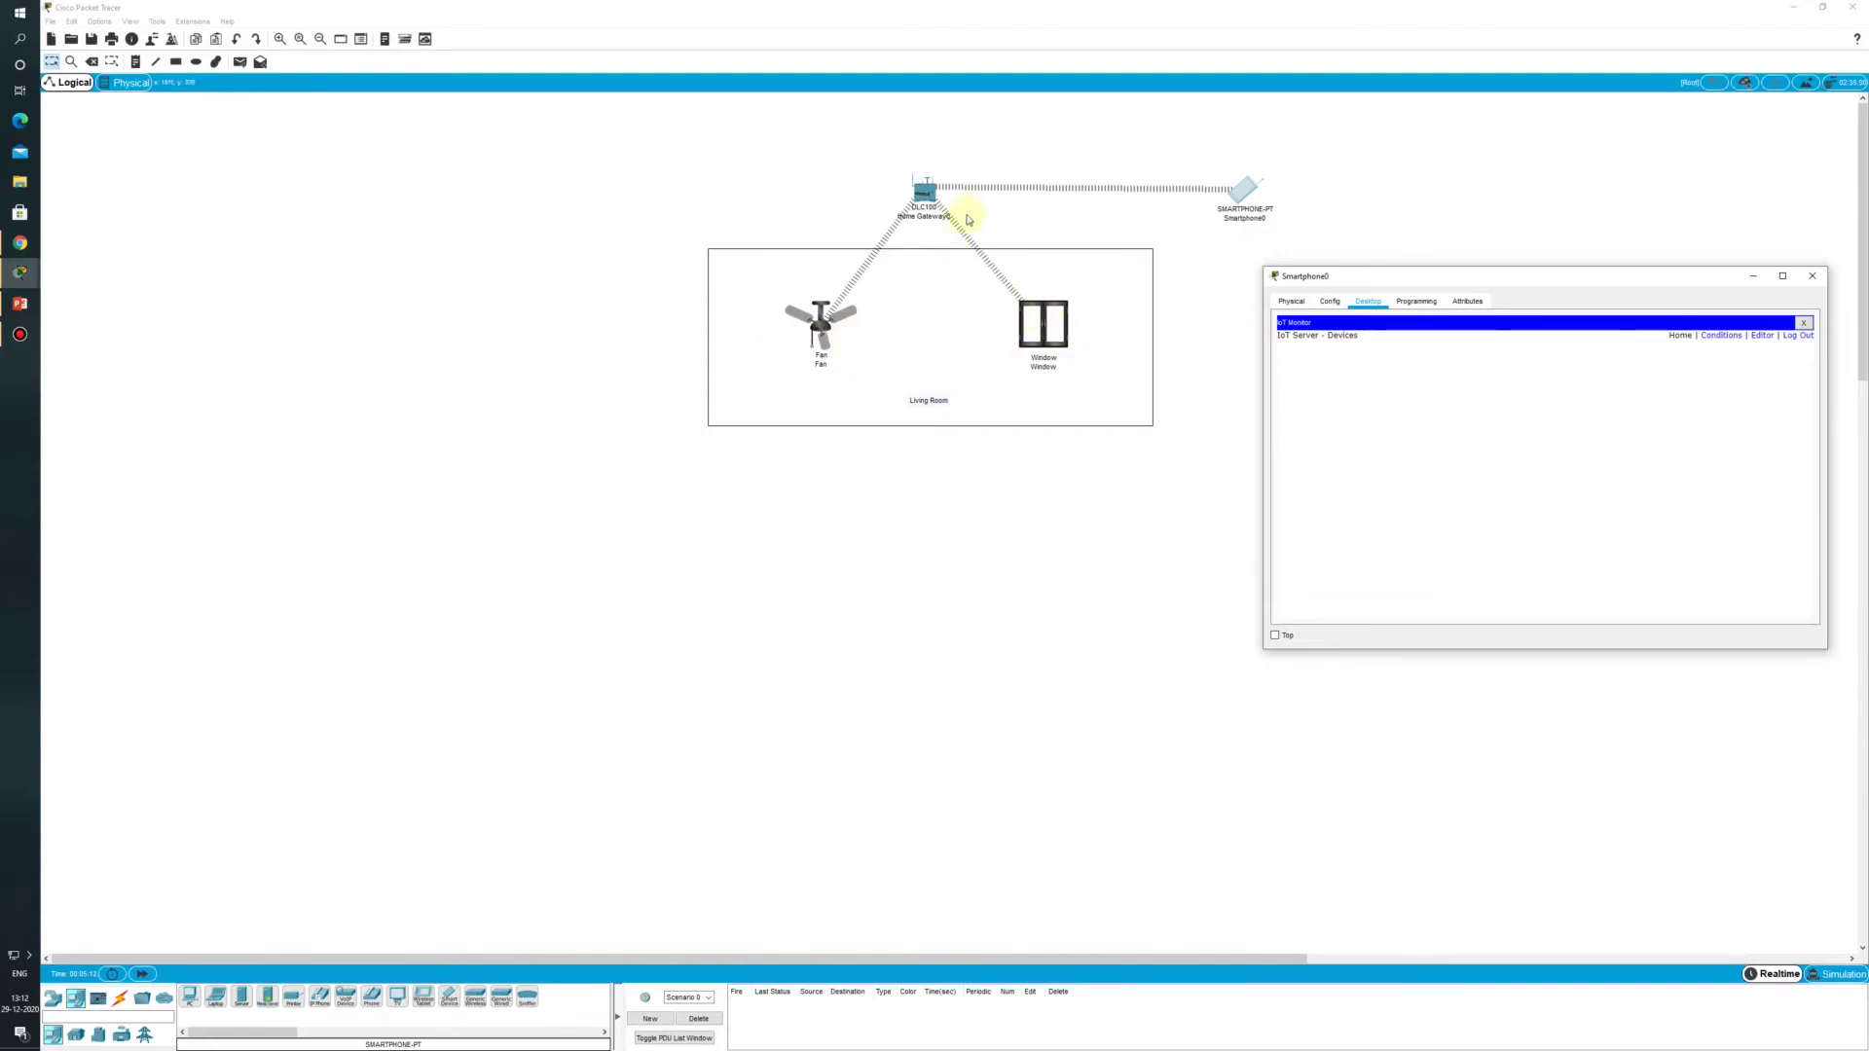
# Step: Set the fan's IoT server to Home Gateway in its global settings
pyautogui.click(827, 319)
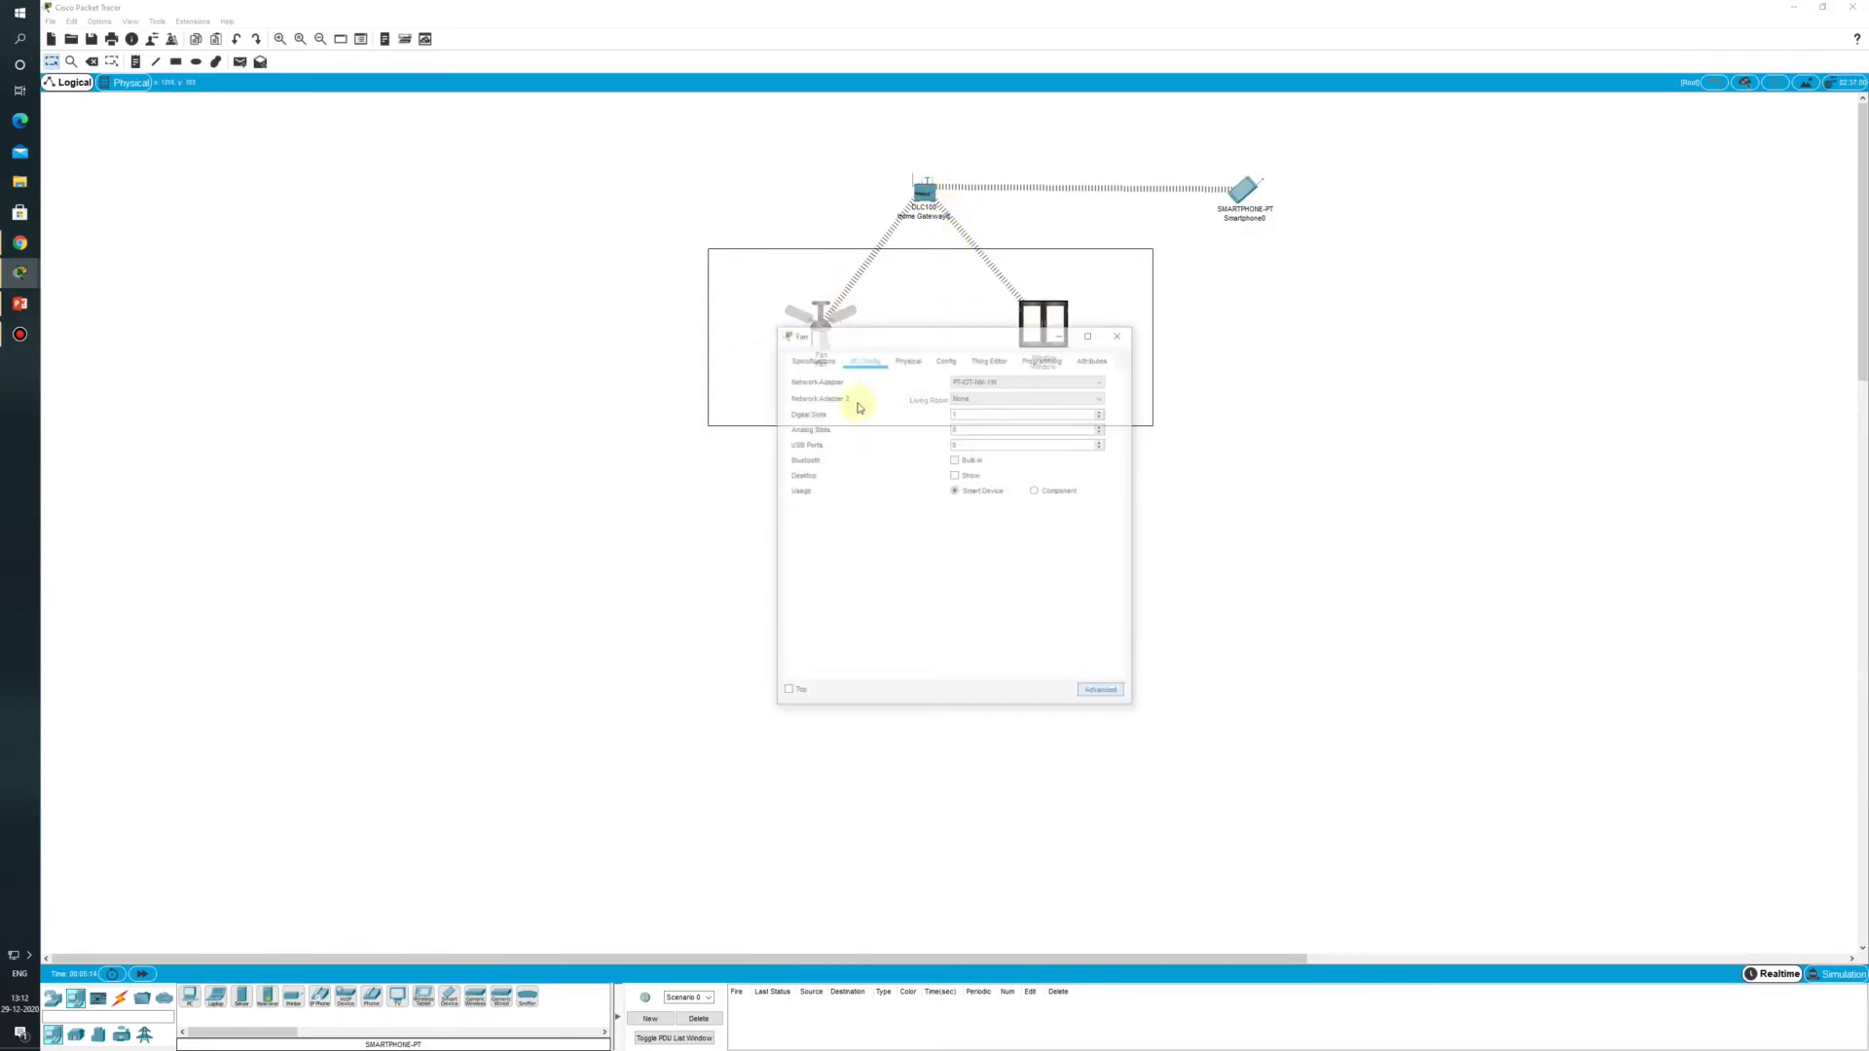
pyautogui.click(948, 359)
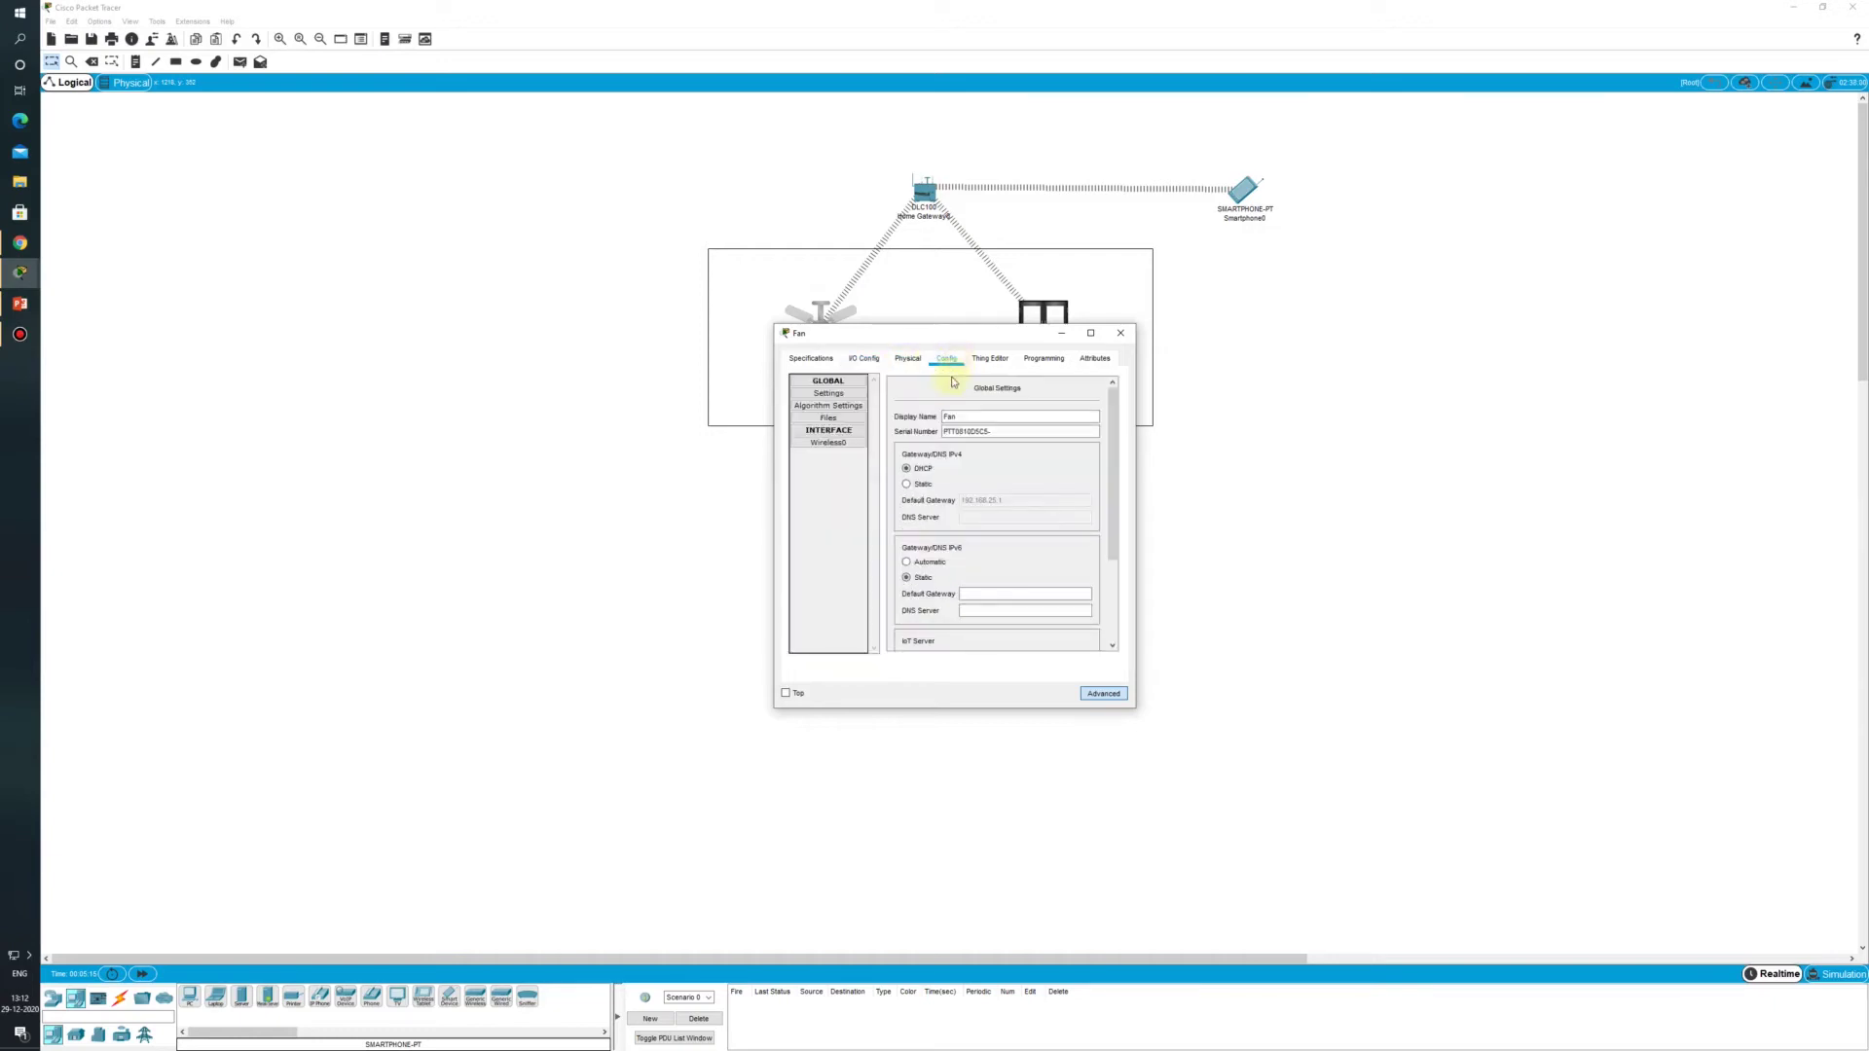
pyautogui.scroll(-3, 996, 612)
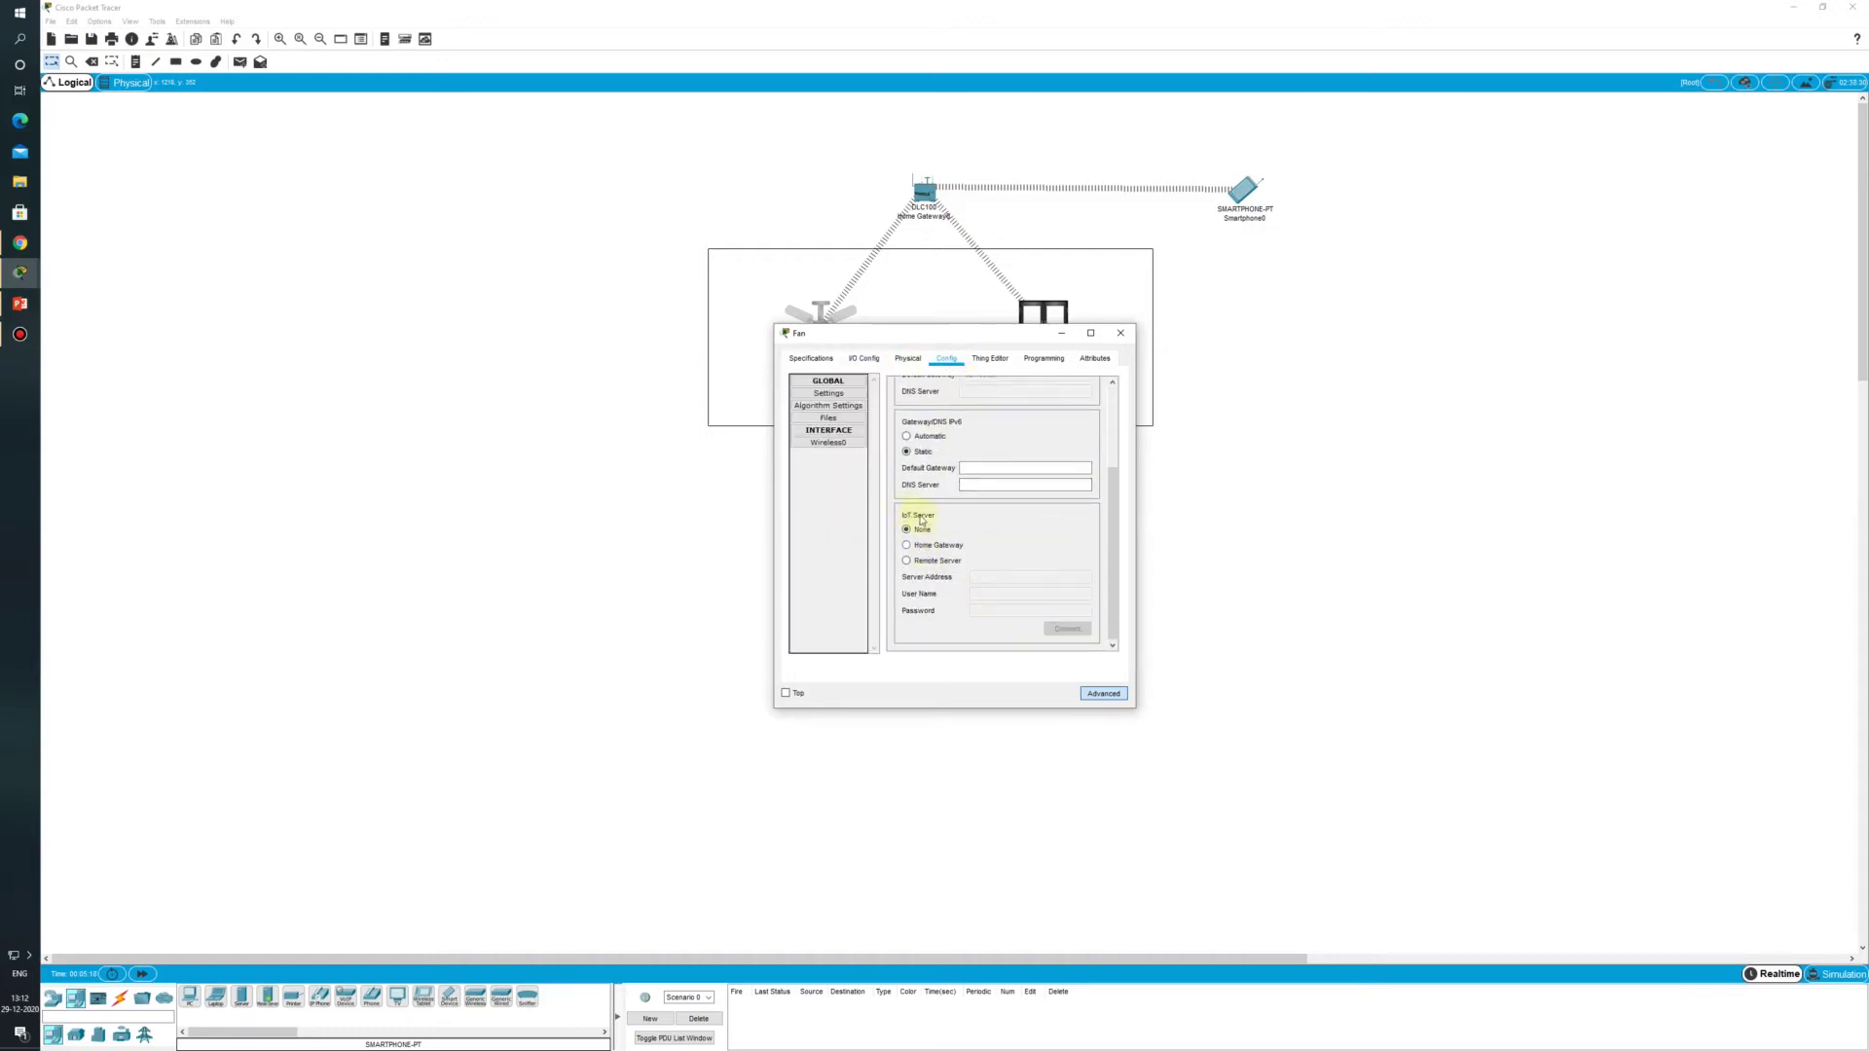
pyautogui.click(924, 547)
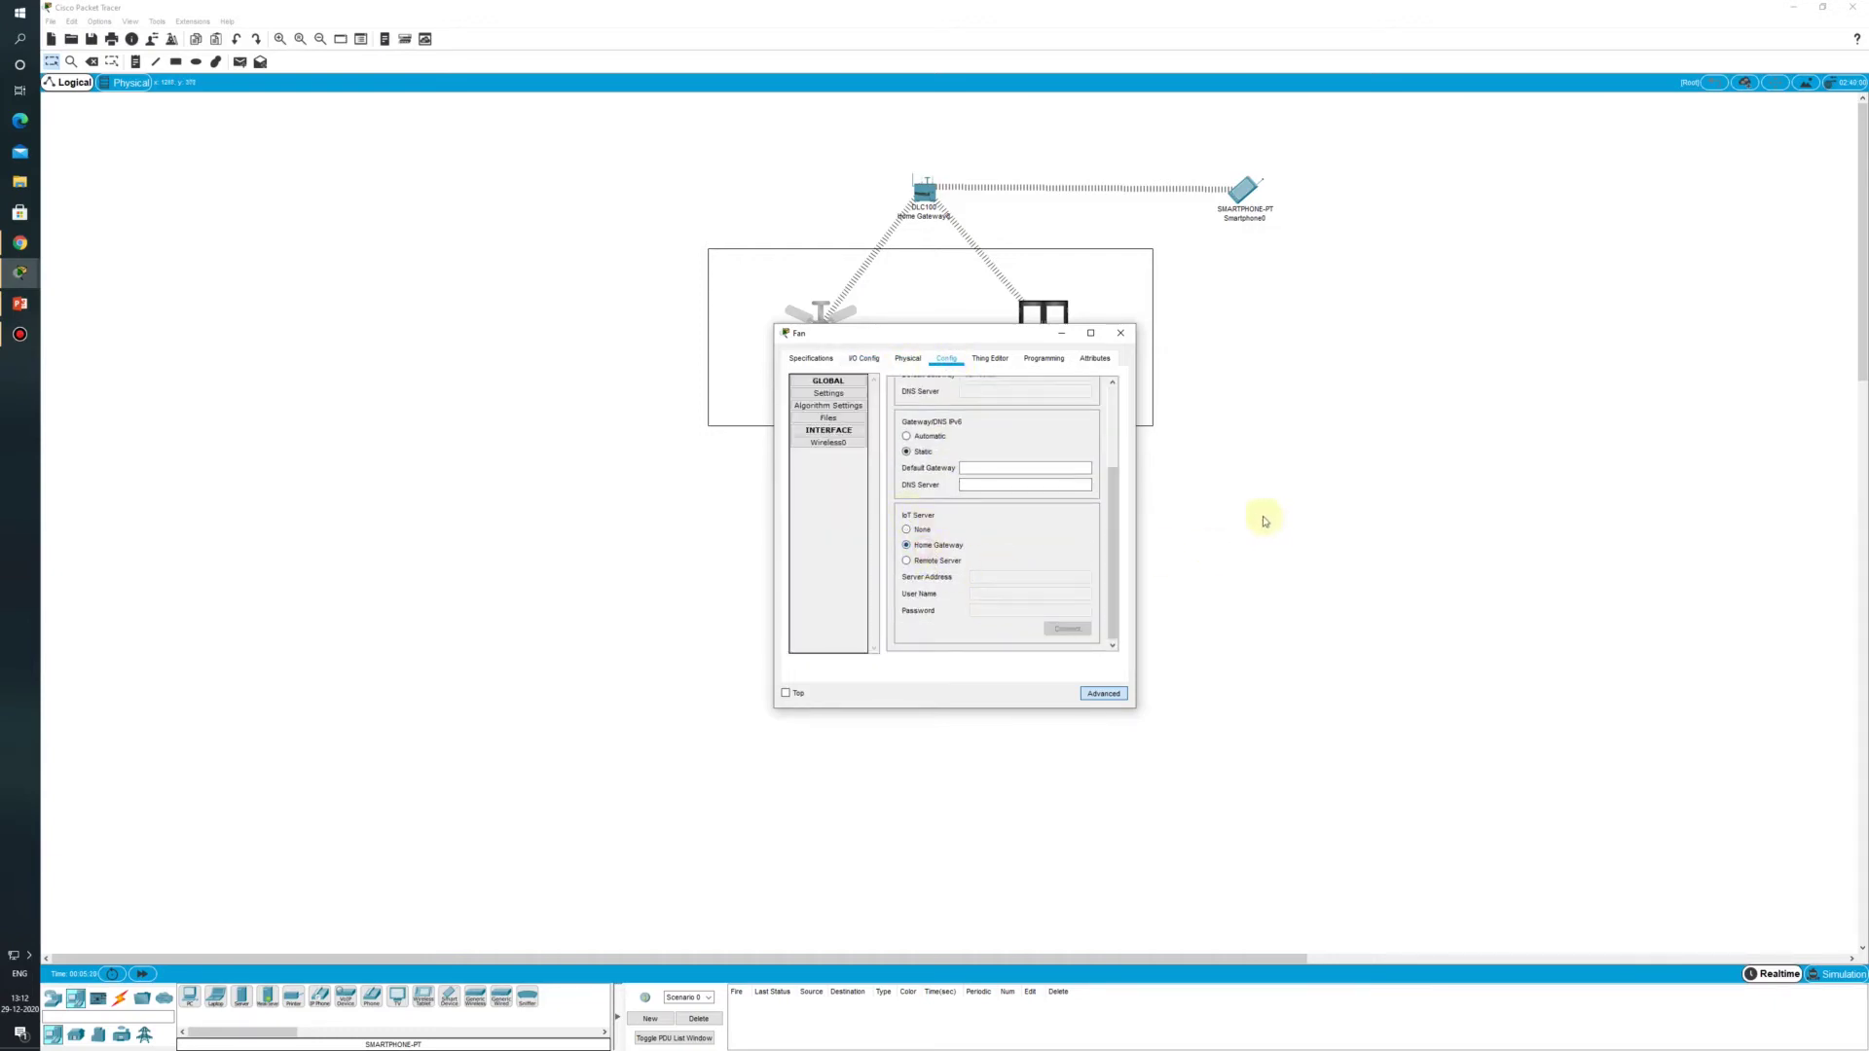
pyautogui.click(1121, 333)
# Step: Set the smart window's IoT server to Home Gateway in its global settings
pyautogui.click(1050, 325)
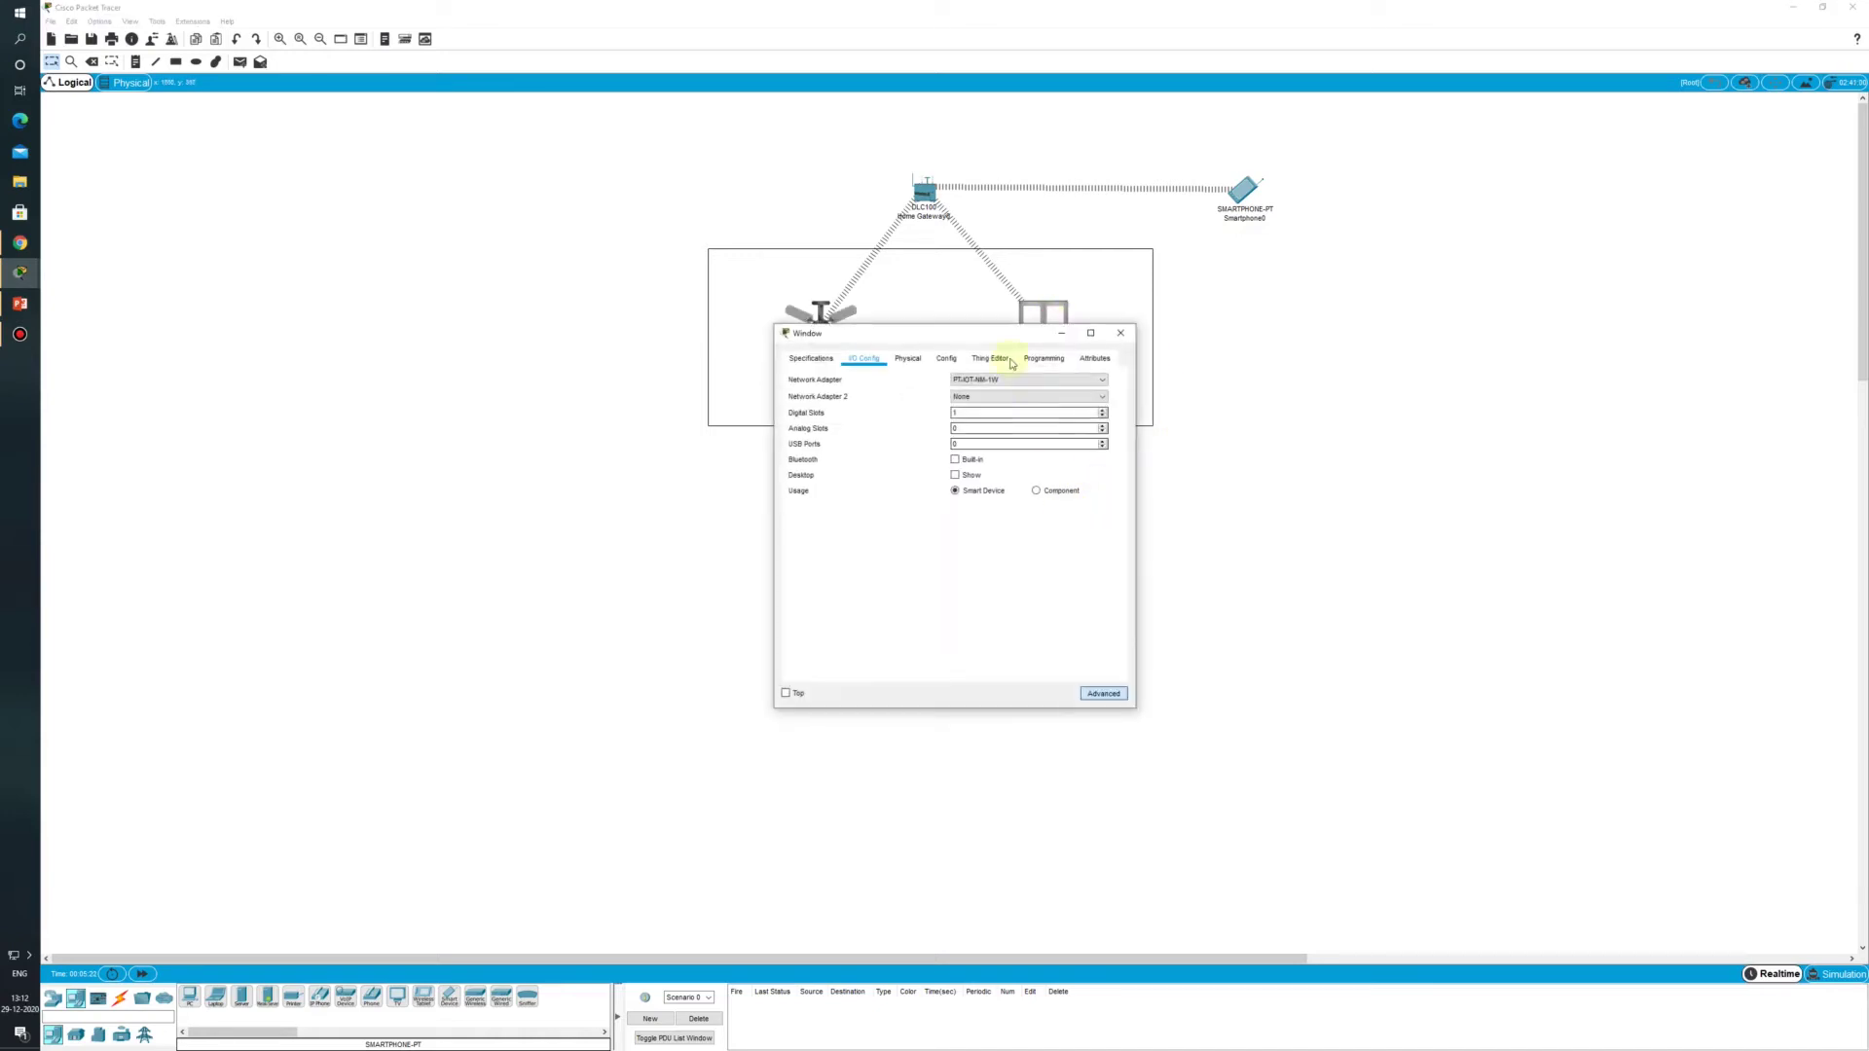
pyautogui.click(946, 359)
pyautogui.scroll(-3, 951, 564)
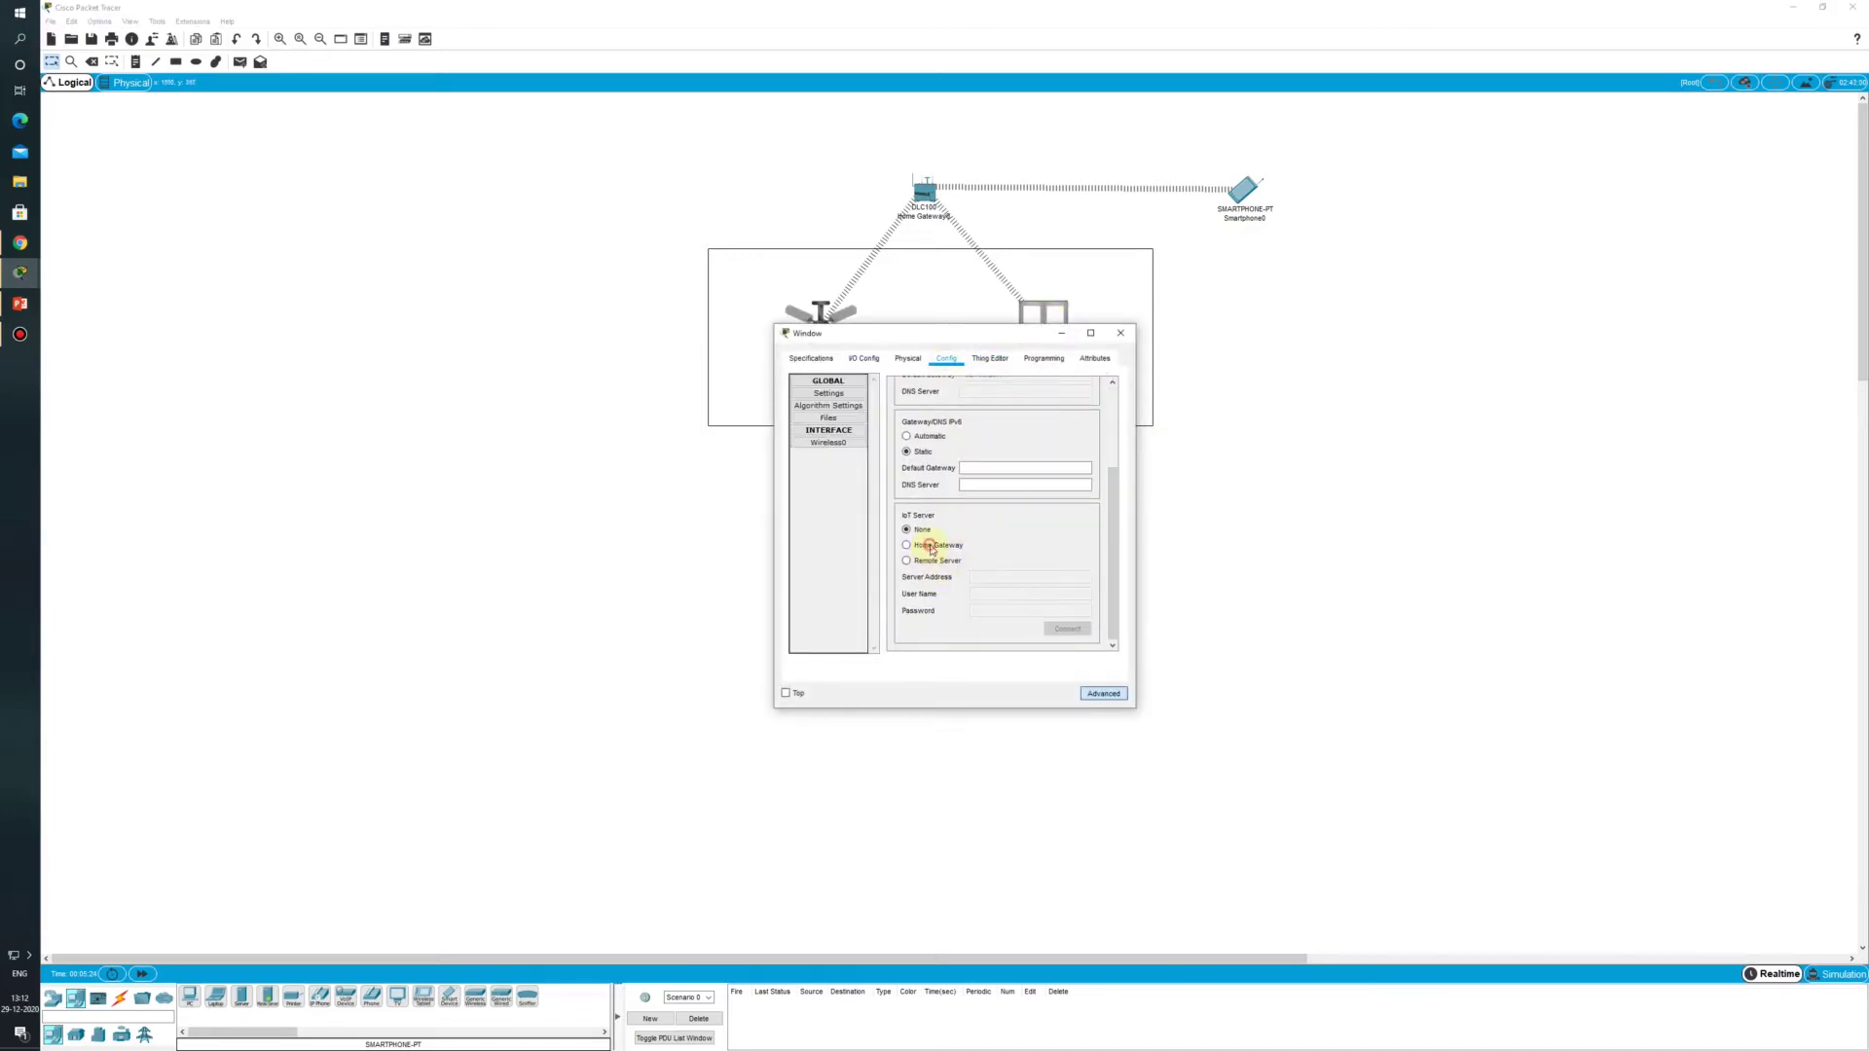
pyautogui.click(931, 547)
pyautogui.click(1120, 333)
# Step: Test both devices from the smartphone's IoT Monitor: set the fan to Low and then High, and switch the window on and off
pyautogui.click(1243, 192)
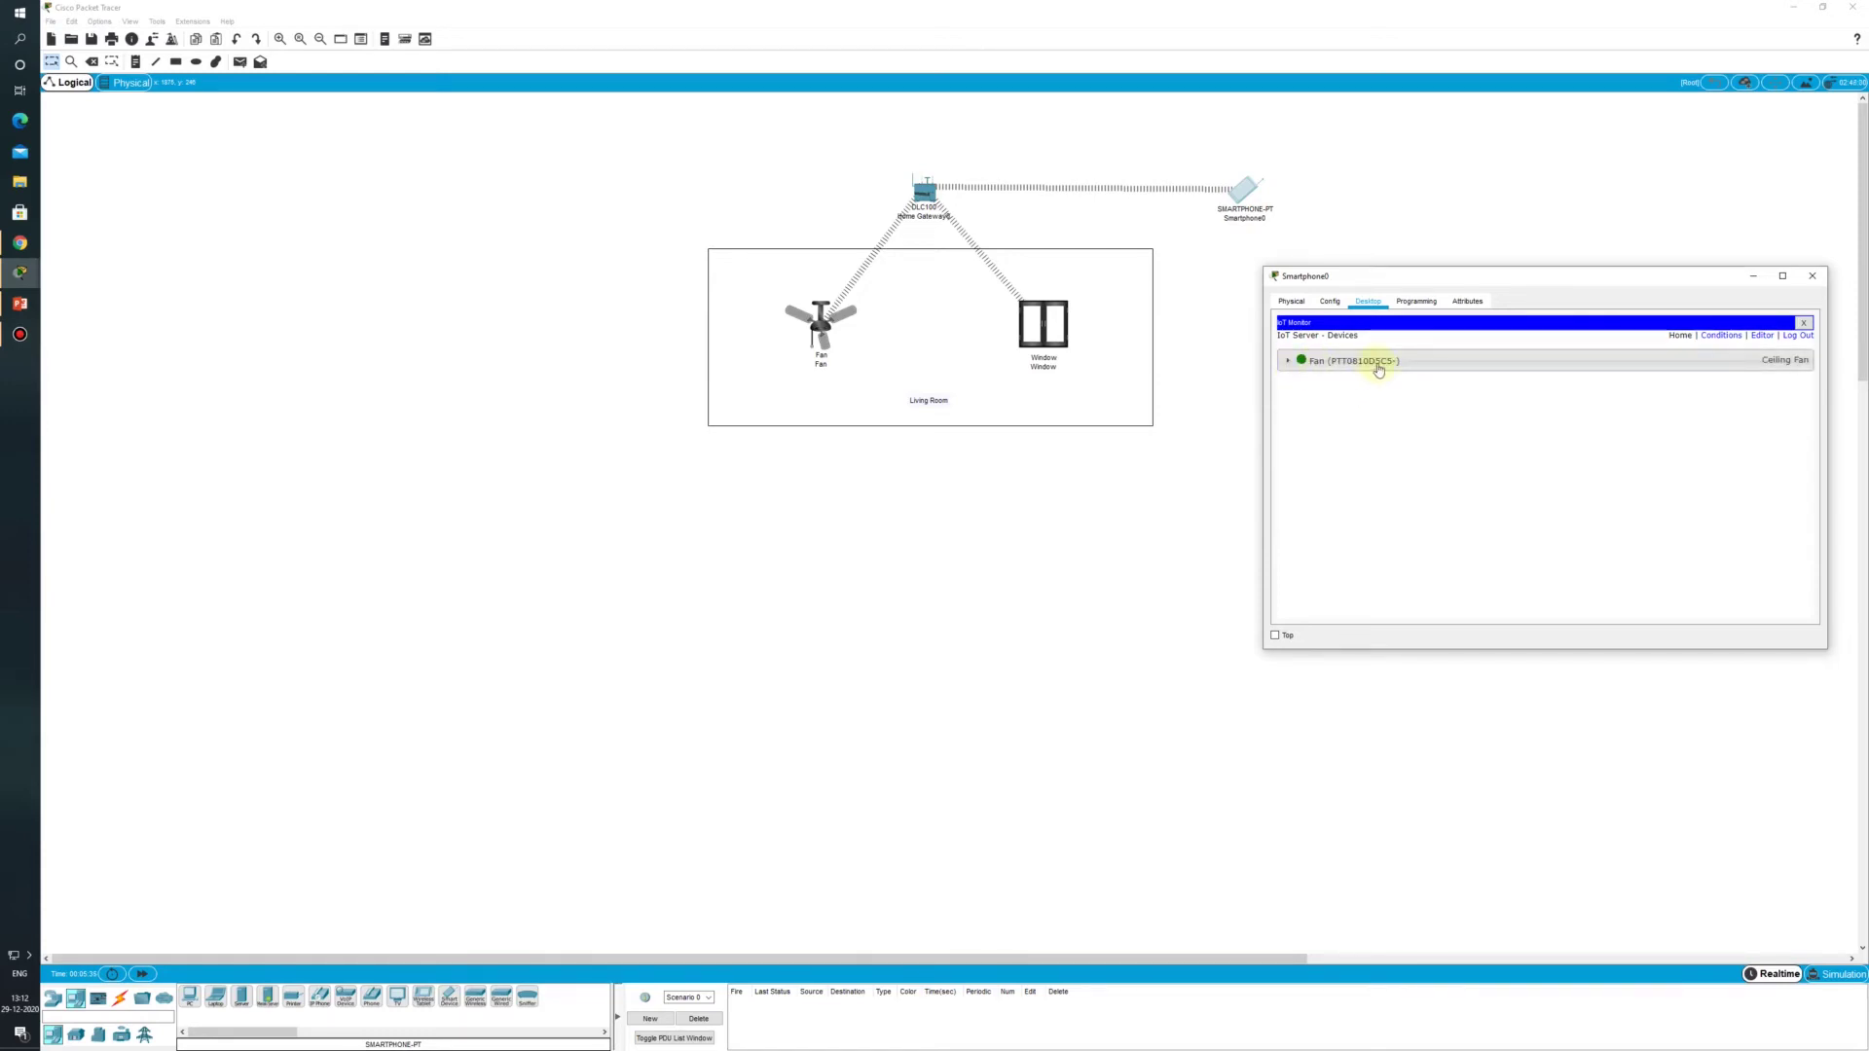
pyautogui.click(1289, 363)
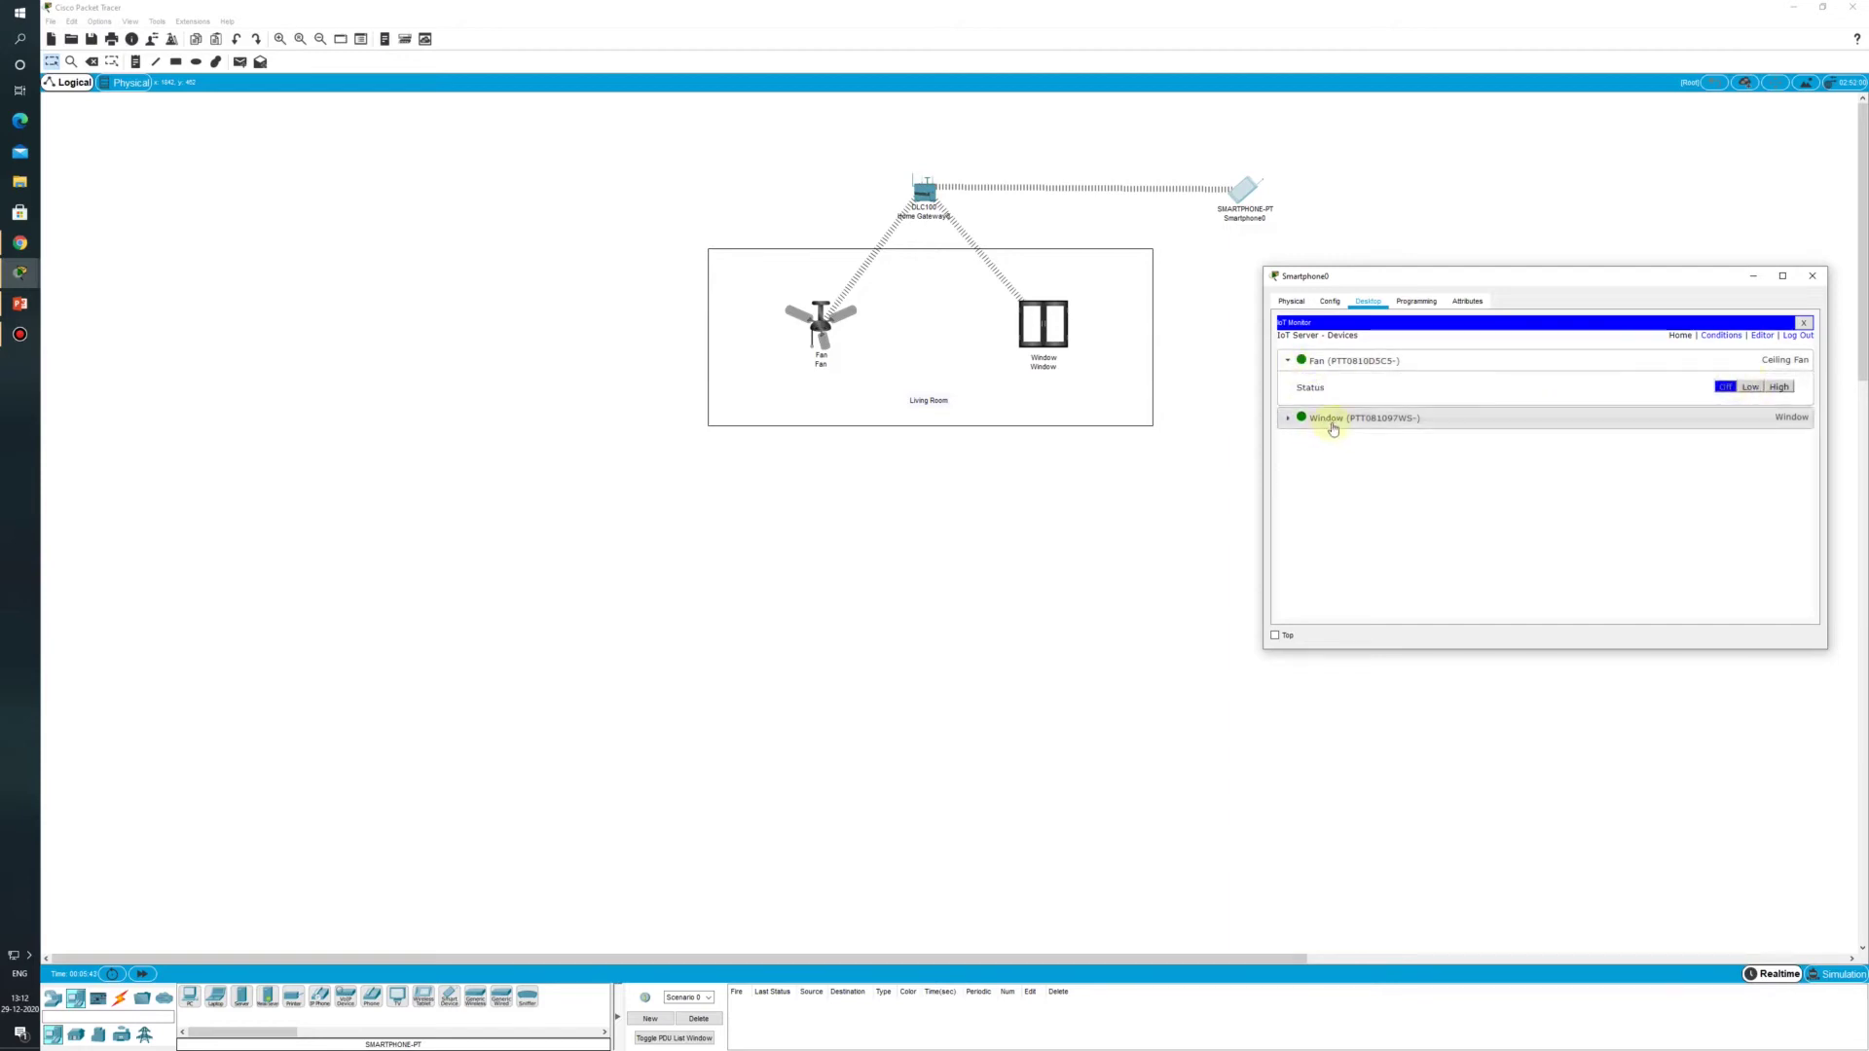
pyautogui.click(1285, 419)
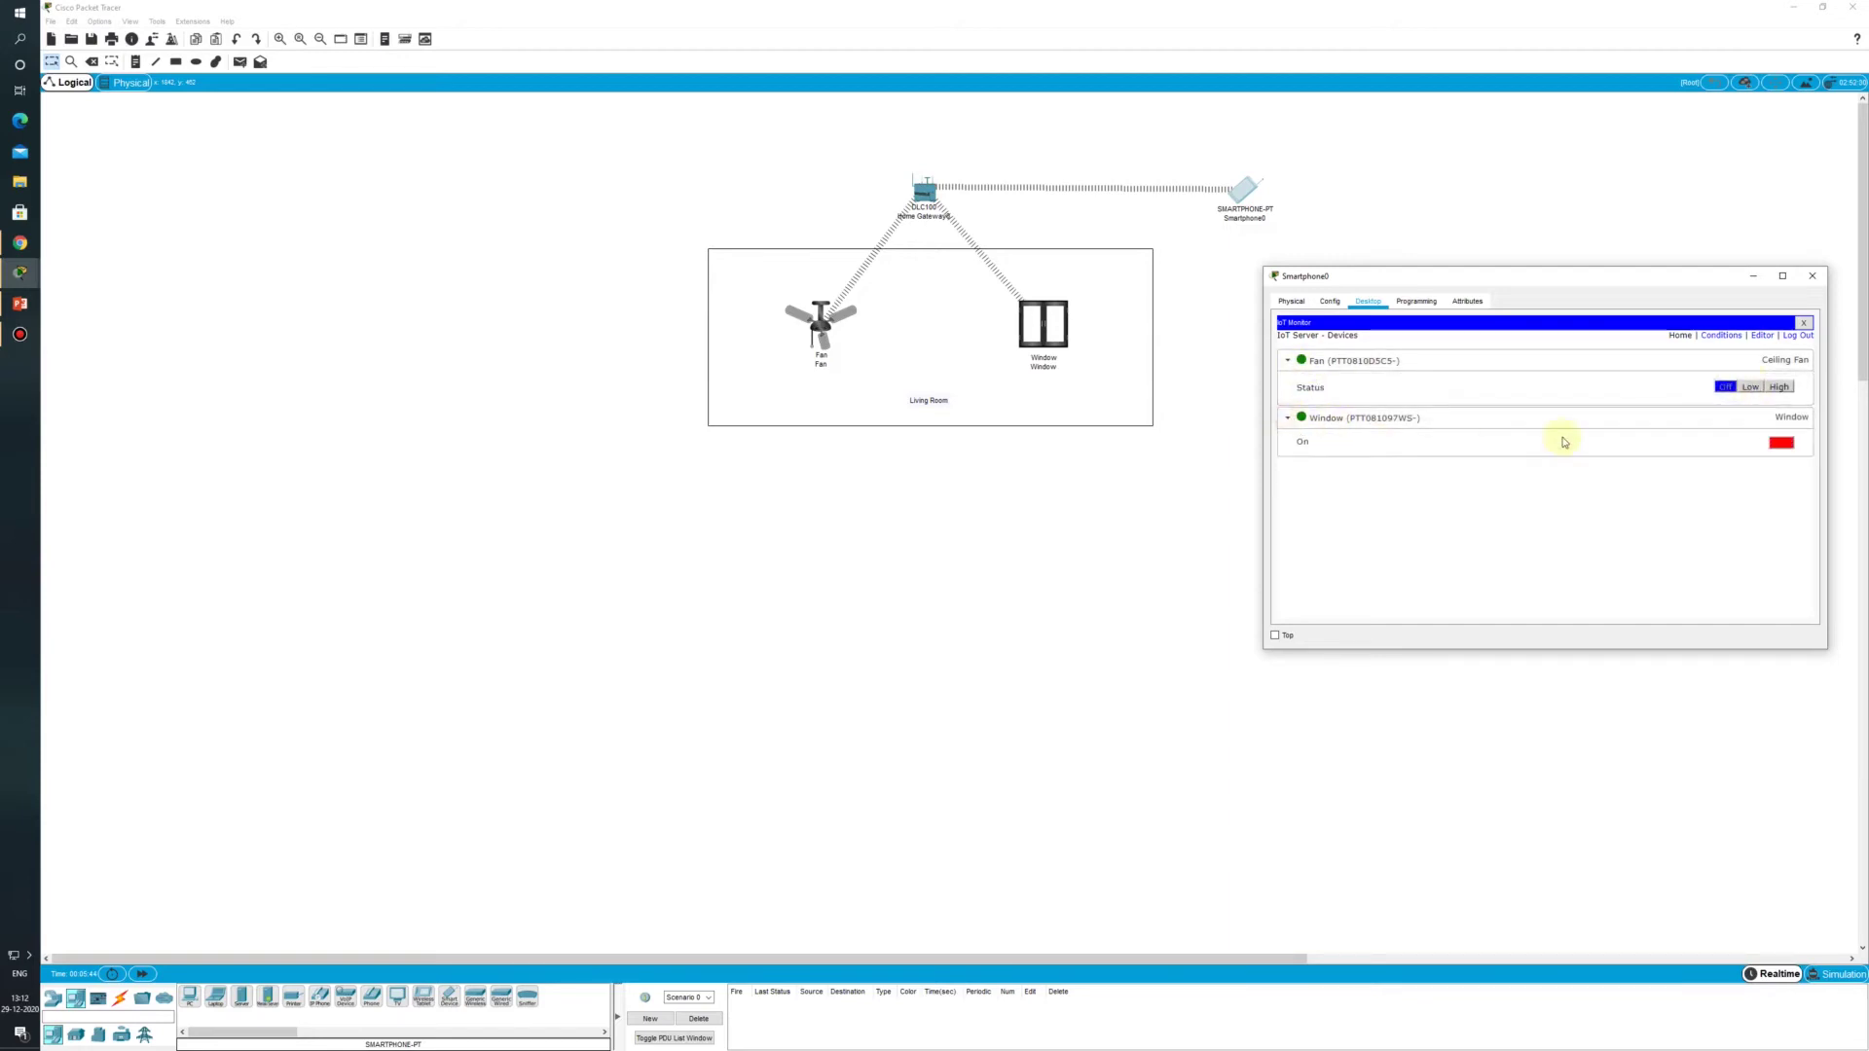
pyautogui.click(1749, 391)
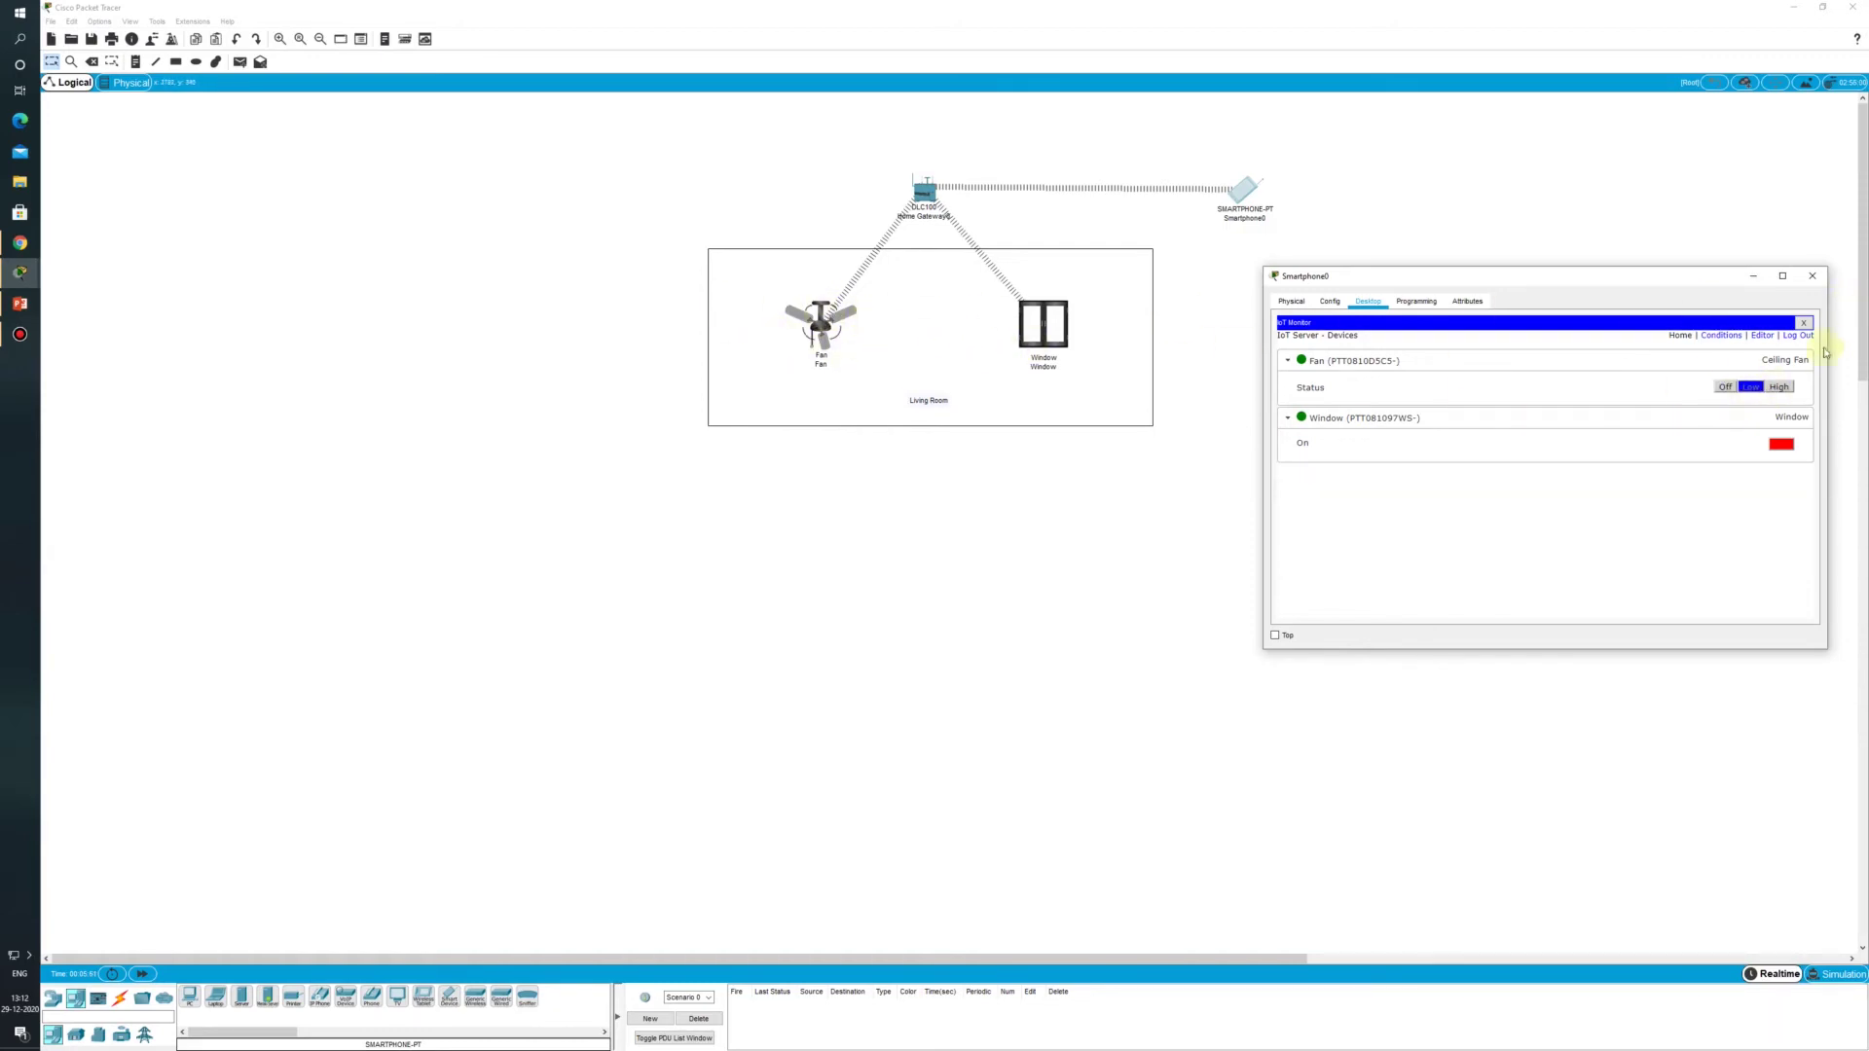
pyautogui.click(1785, 388)
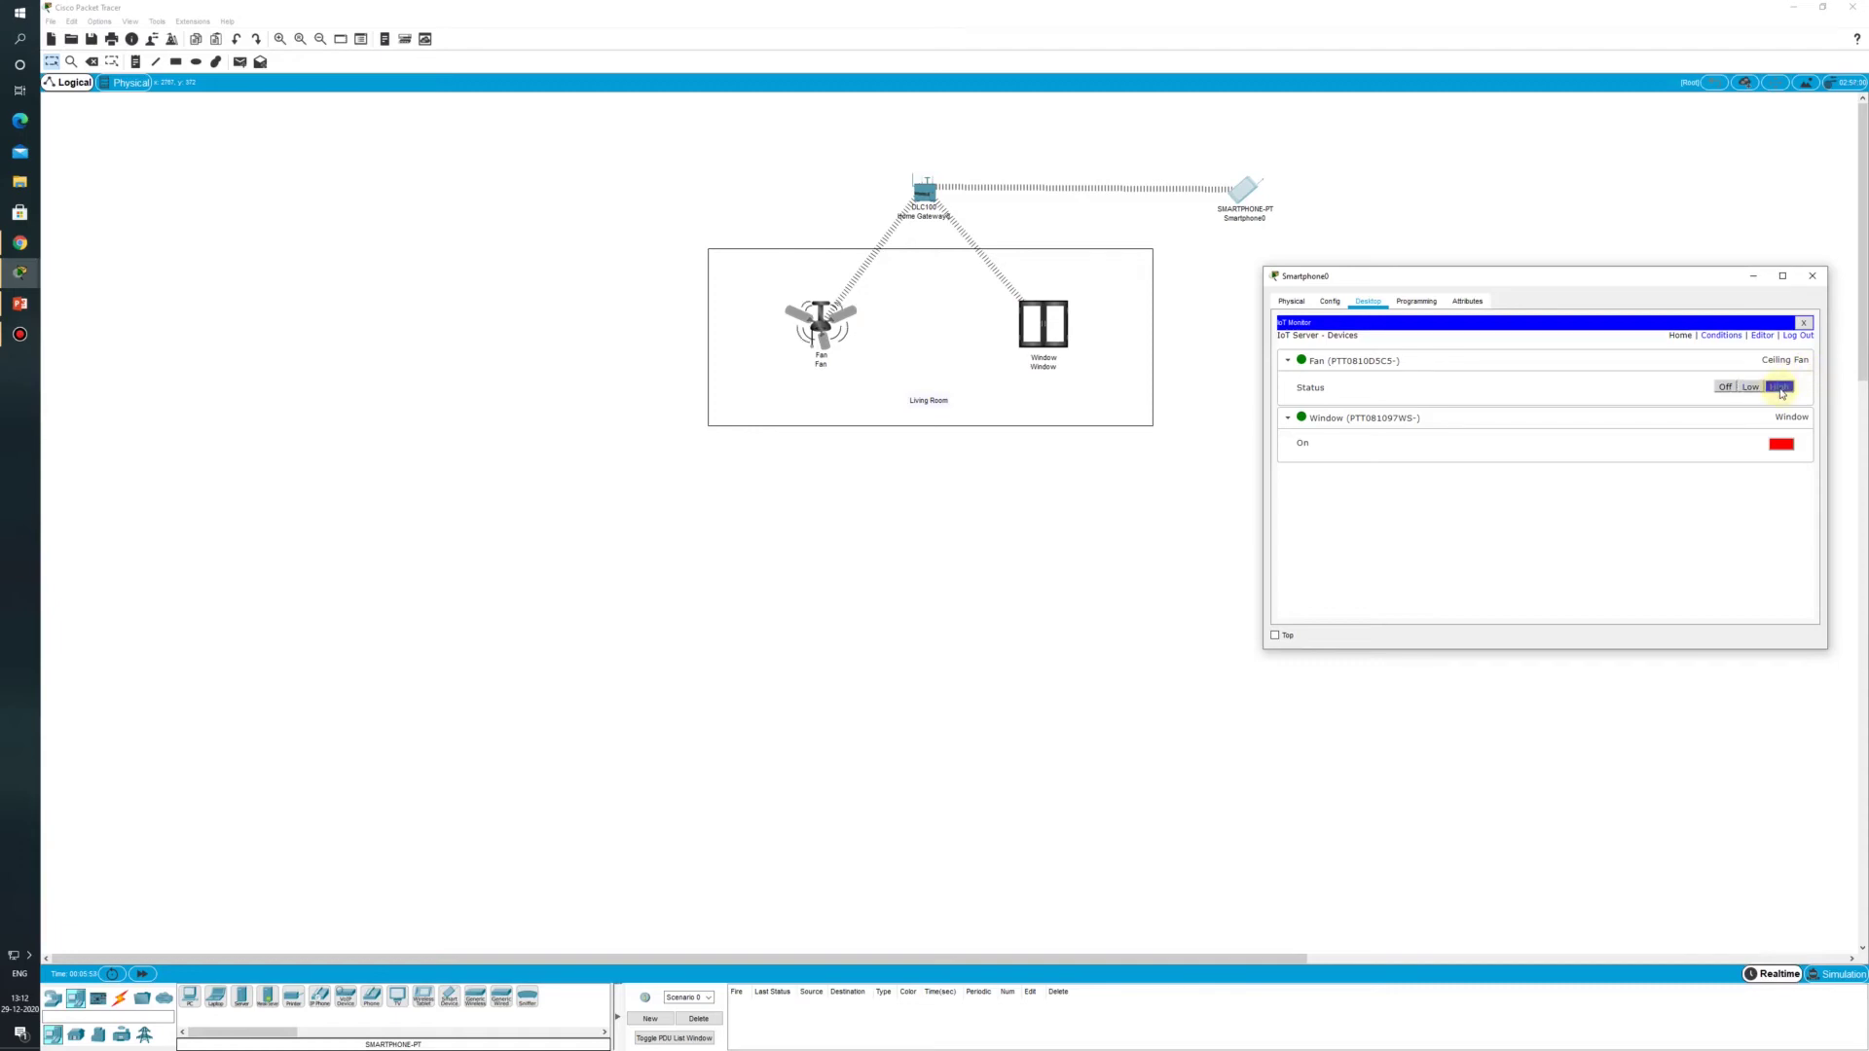
pyautogui.click(1783, 445)
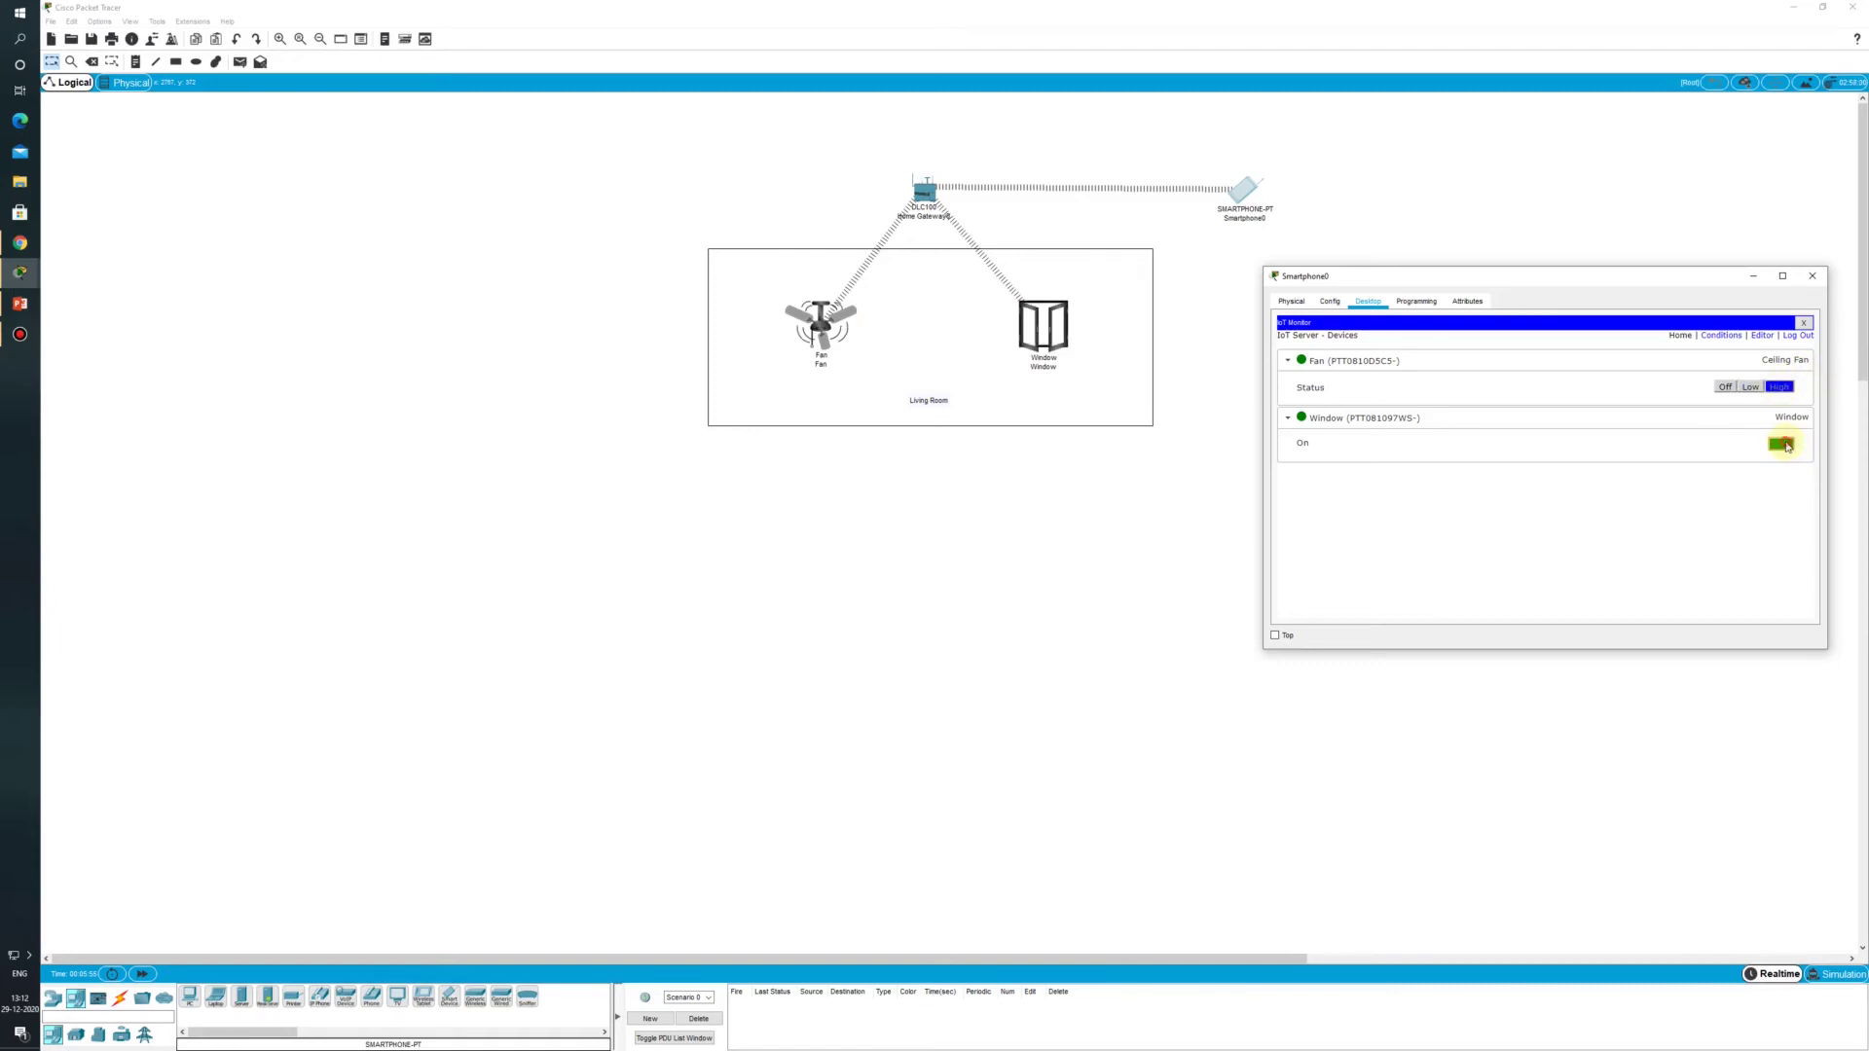
pyautogui.click(1782, 445)
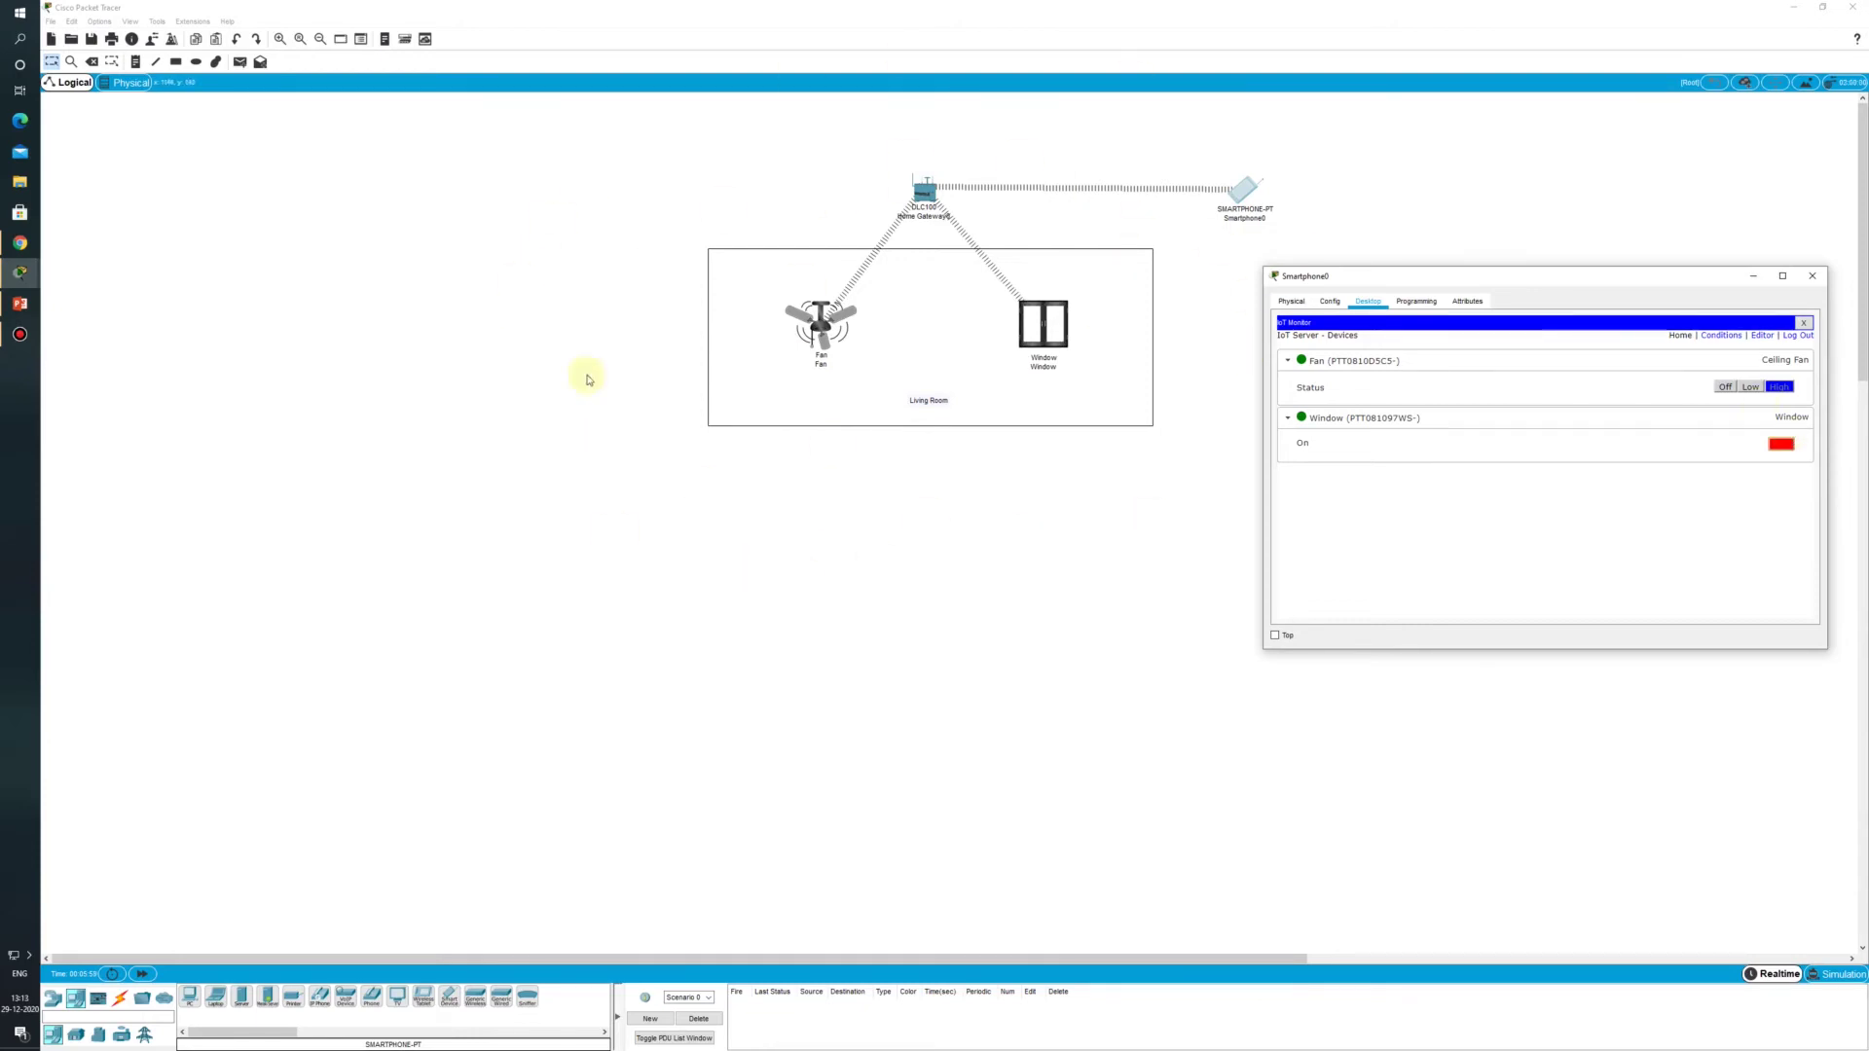
pyautogui.click(1813, 275)
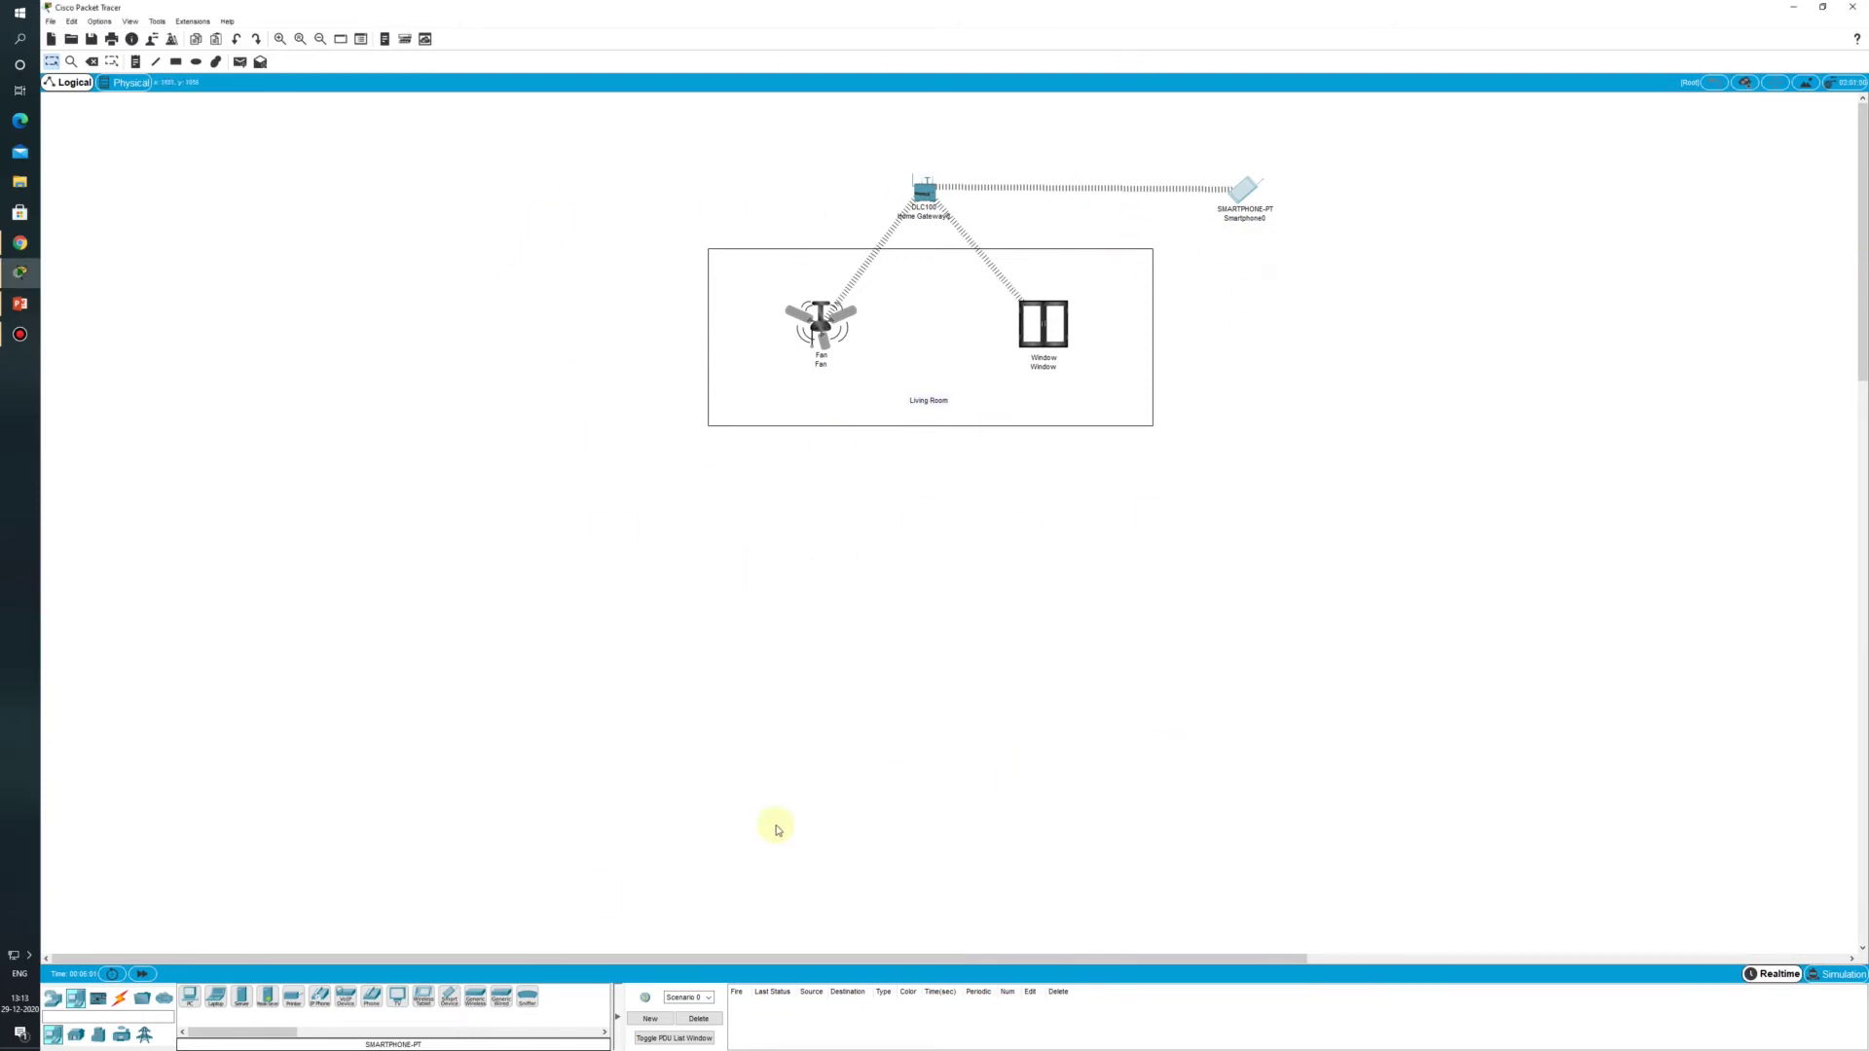
# Step: Place an air conditioner and, below it, a door from the home devices beside the living room
pyautogui.click(76, 1037)
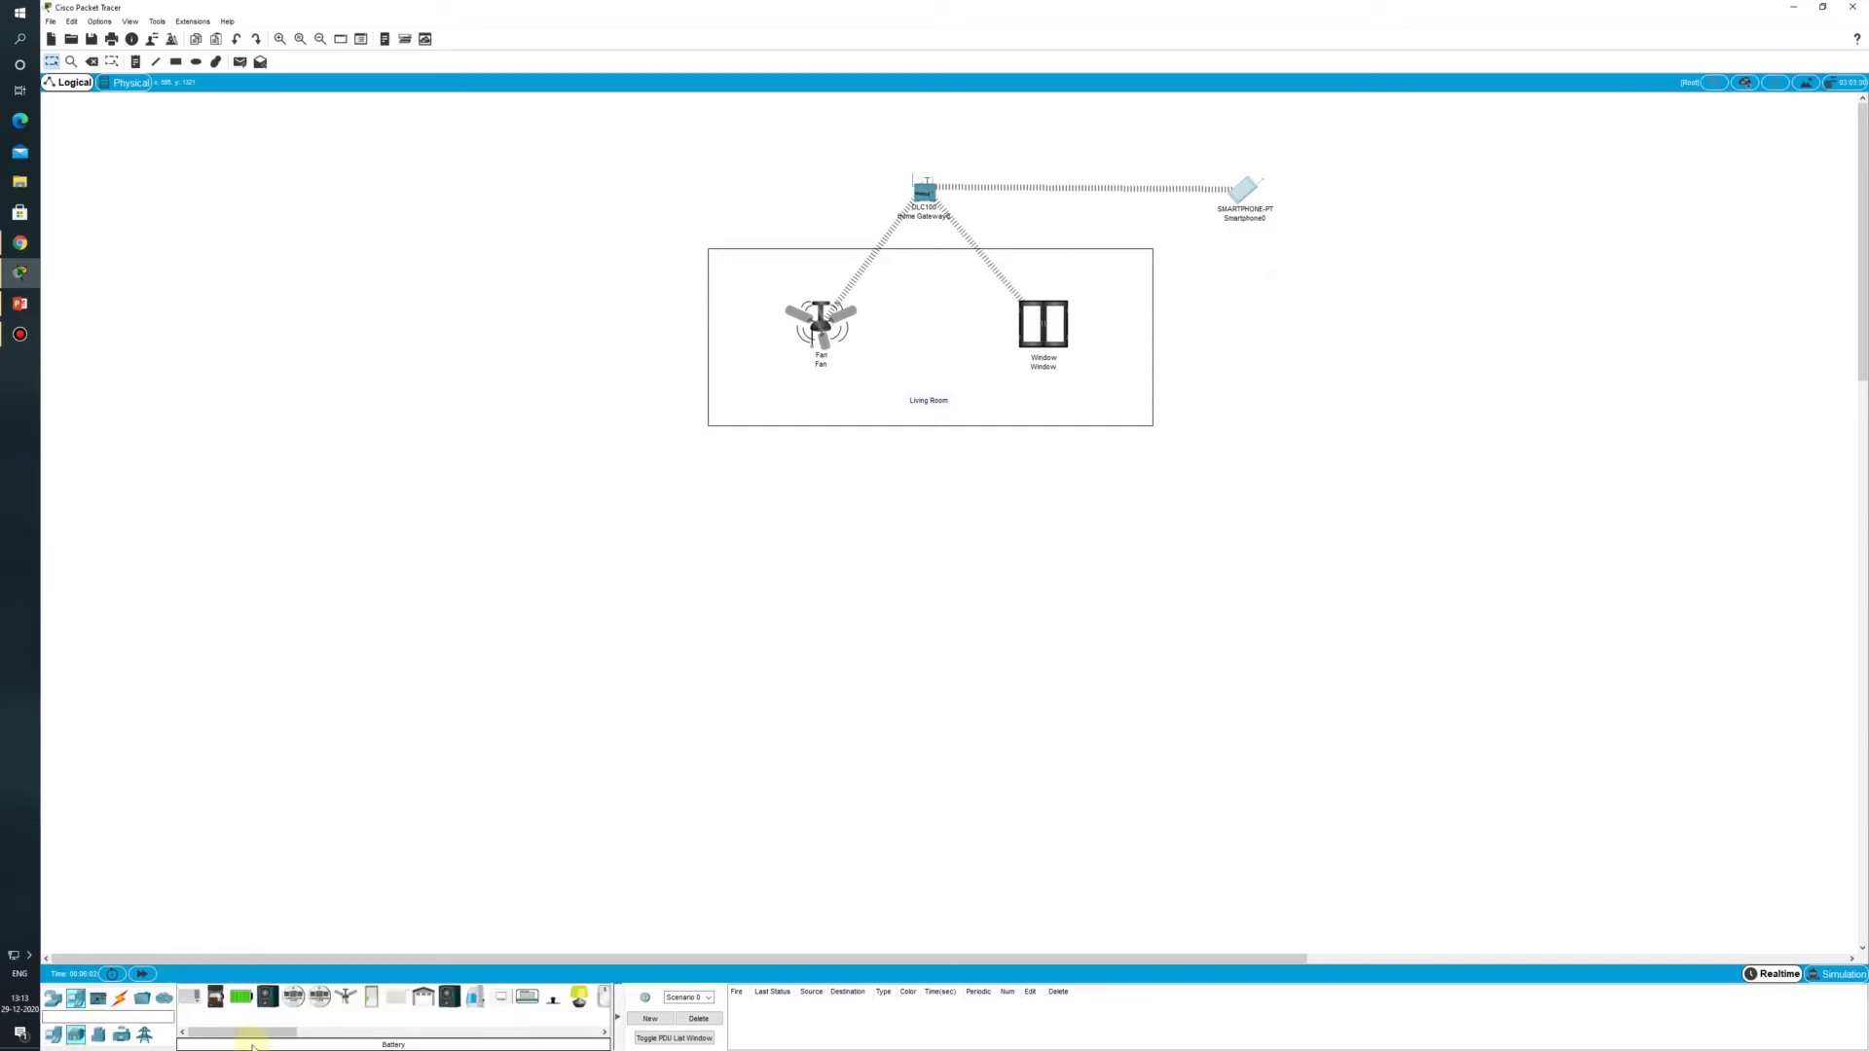
pyautogui.moveTo(192, 1003); pyautogui.dragTo(490, 219)
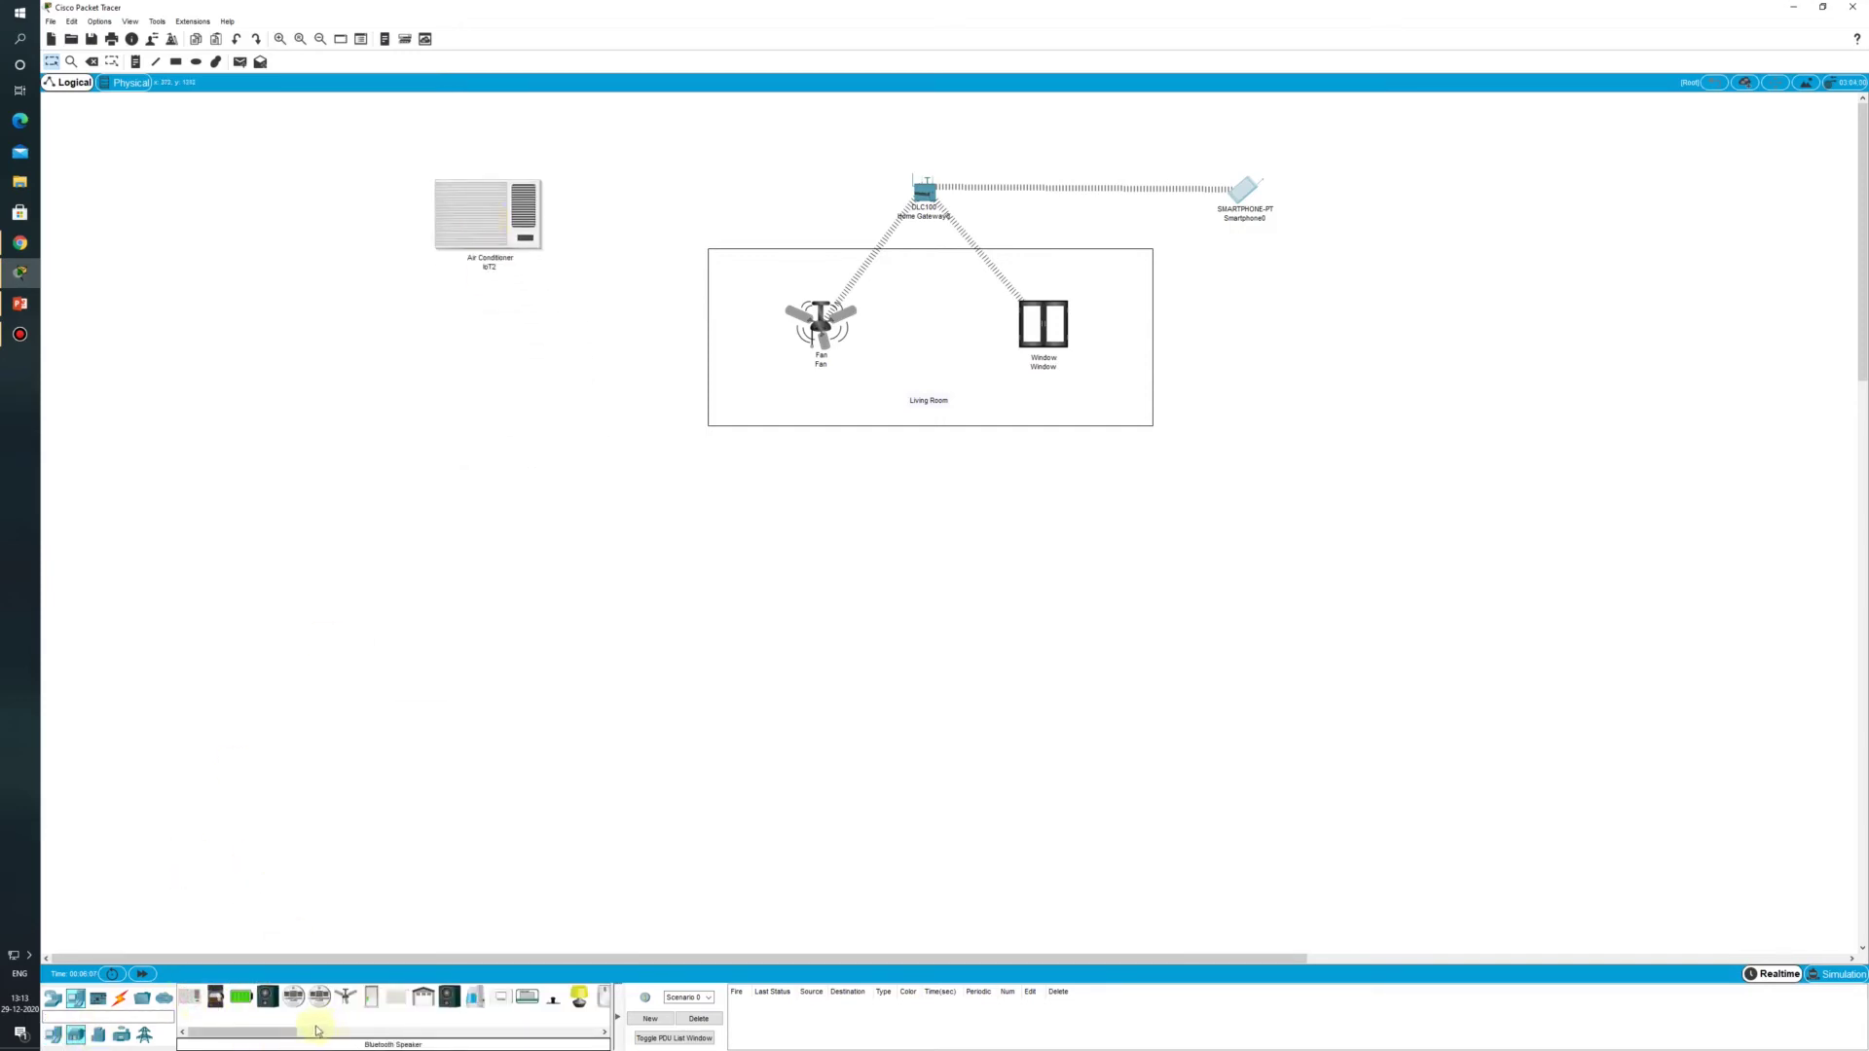
pyautogui.moveTo(371, 997); pyautogui.dragTo(493, 376)
# Step: Change the air conditioner's display name to AC
pyautogui.click(503, 230)
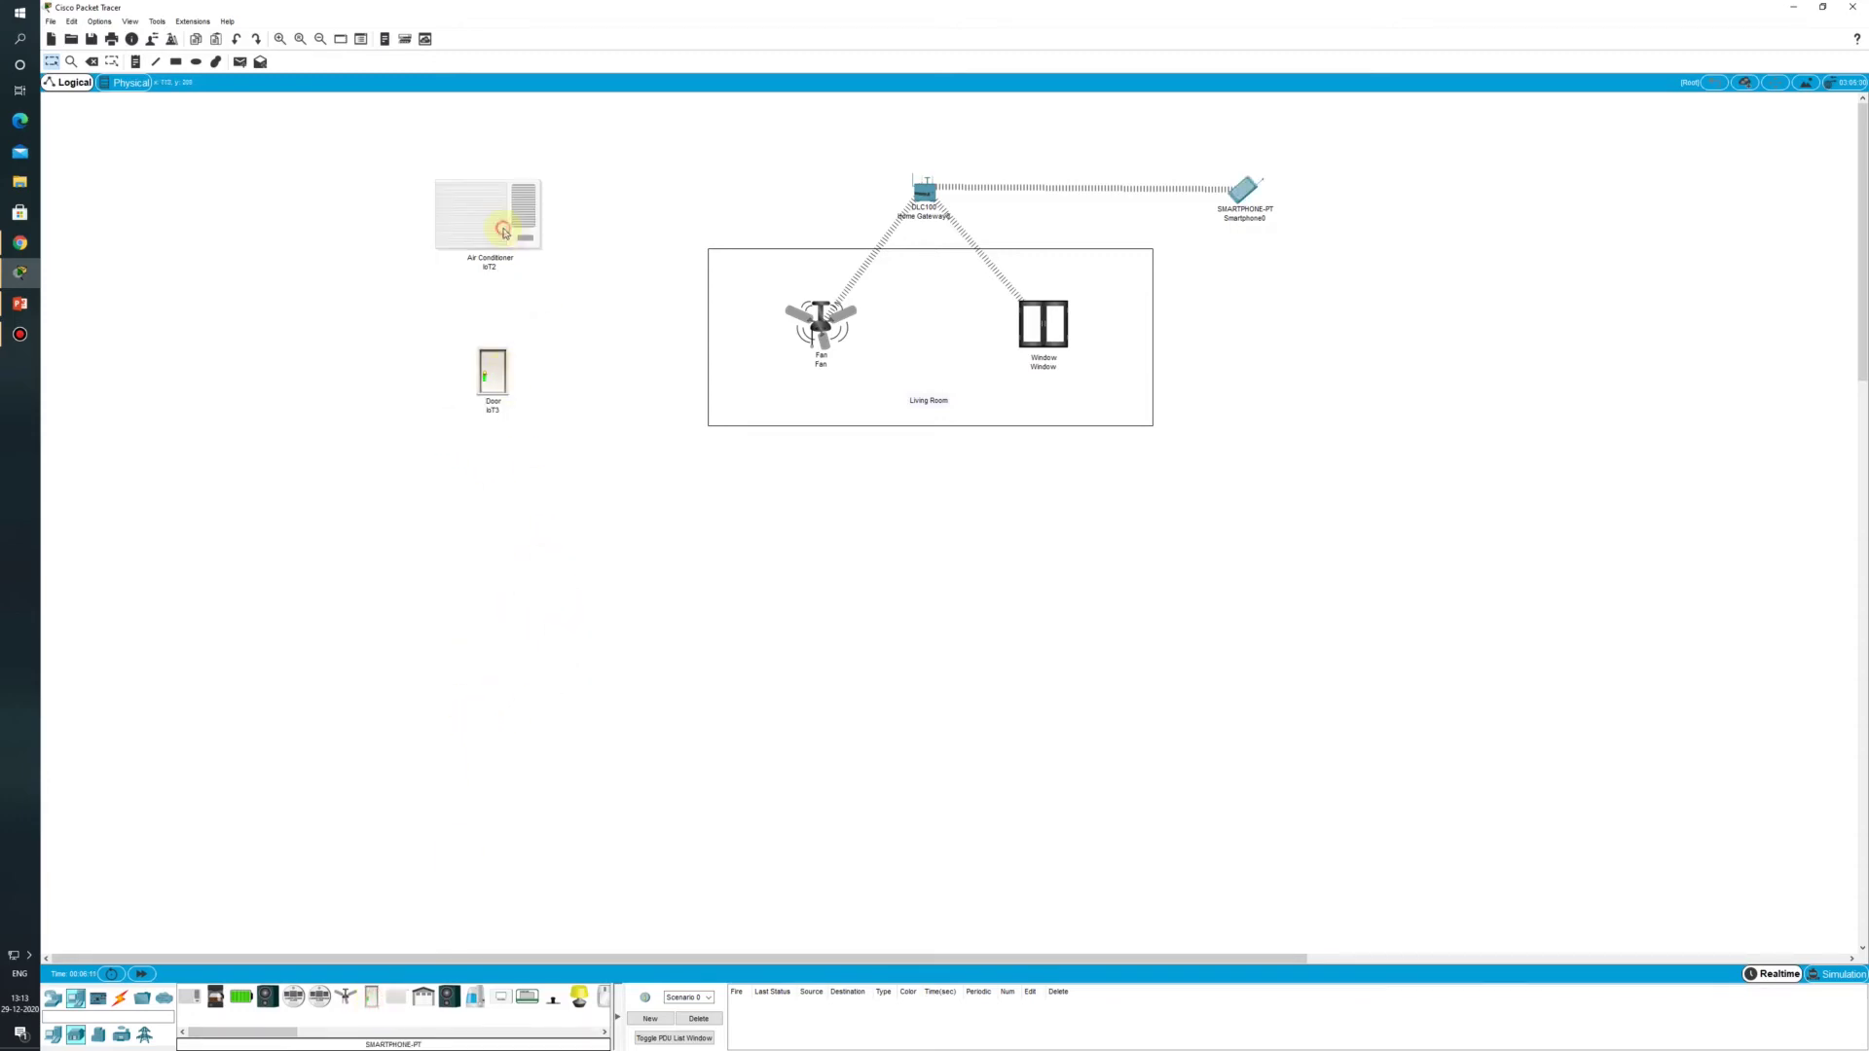
pyautogui.click(862, 358)
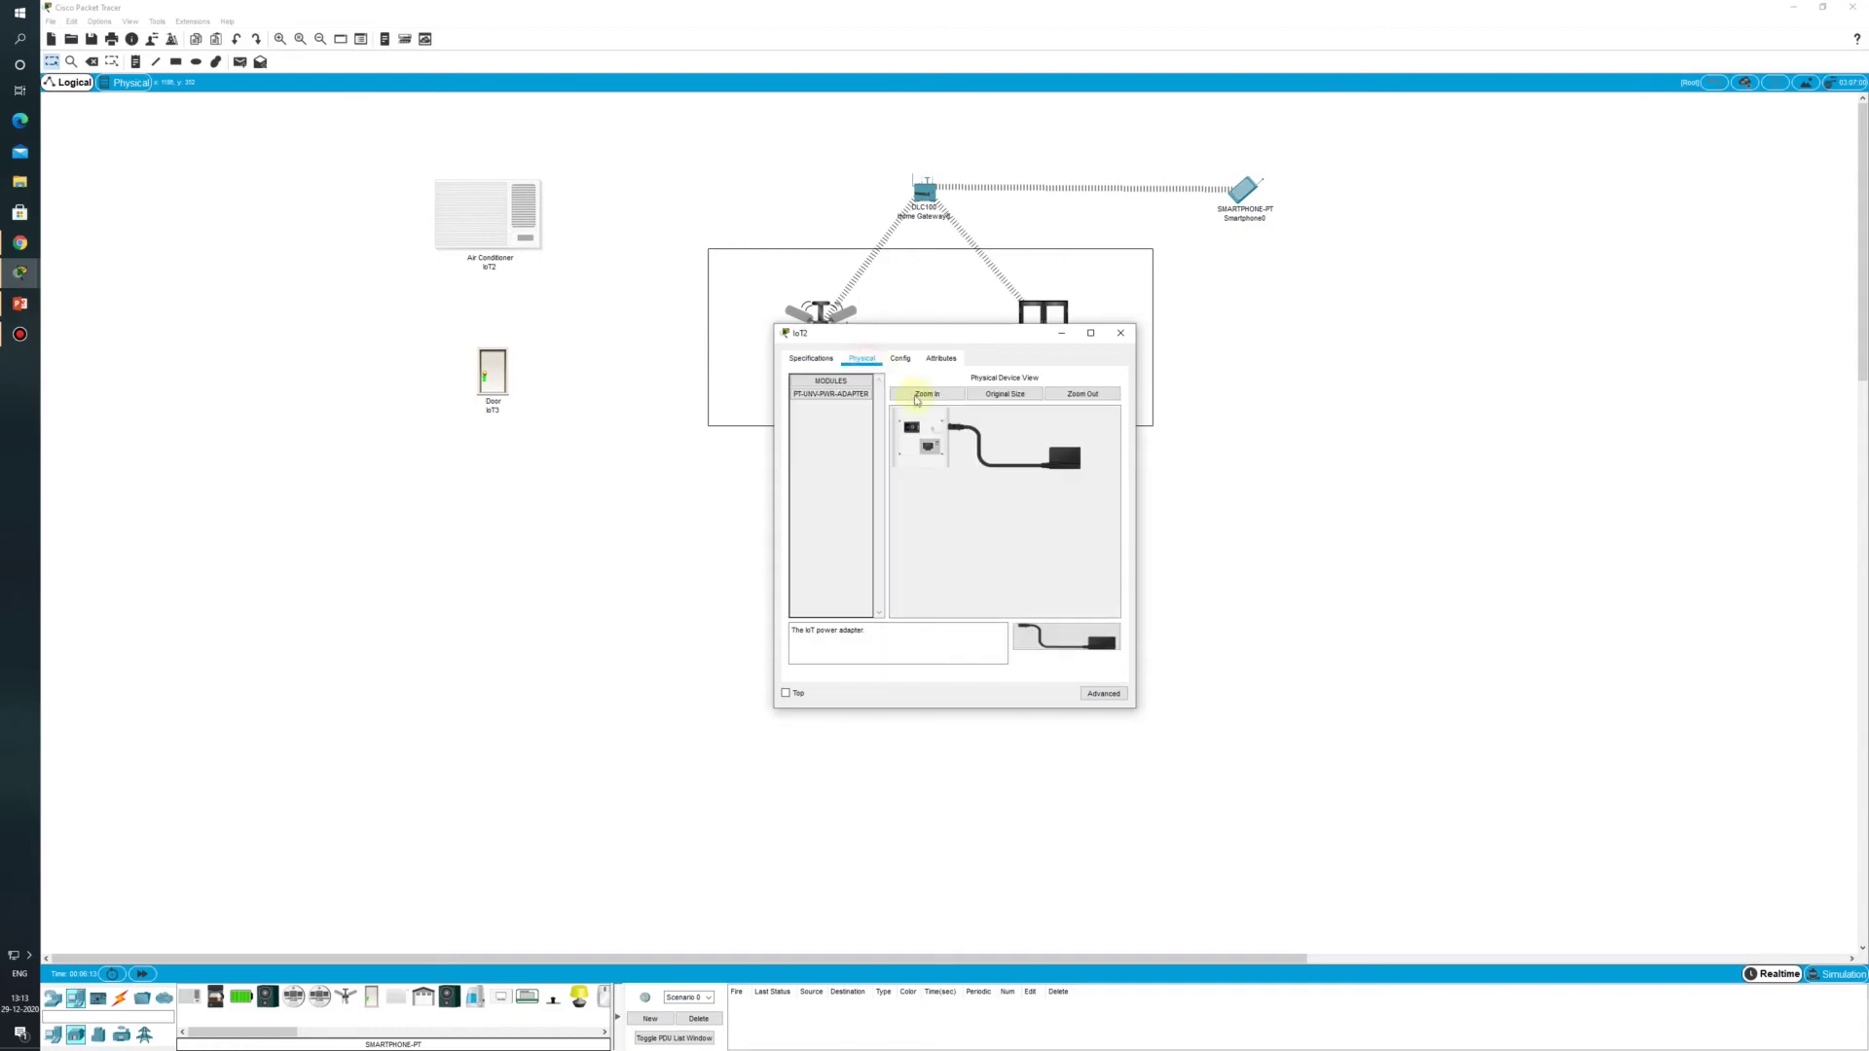
pyautogui.click(899, 359)
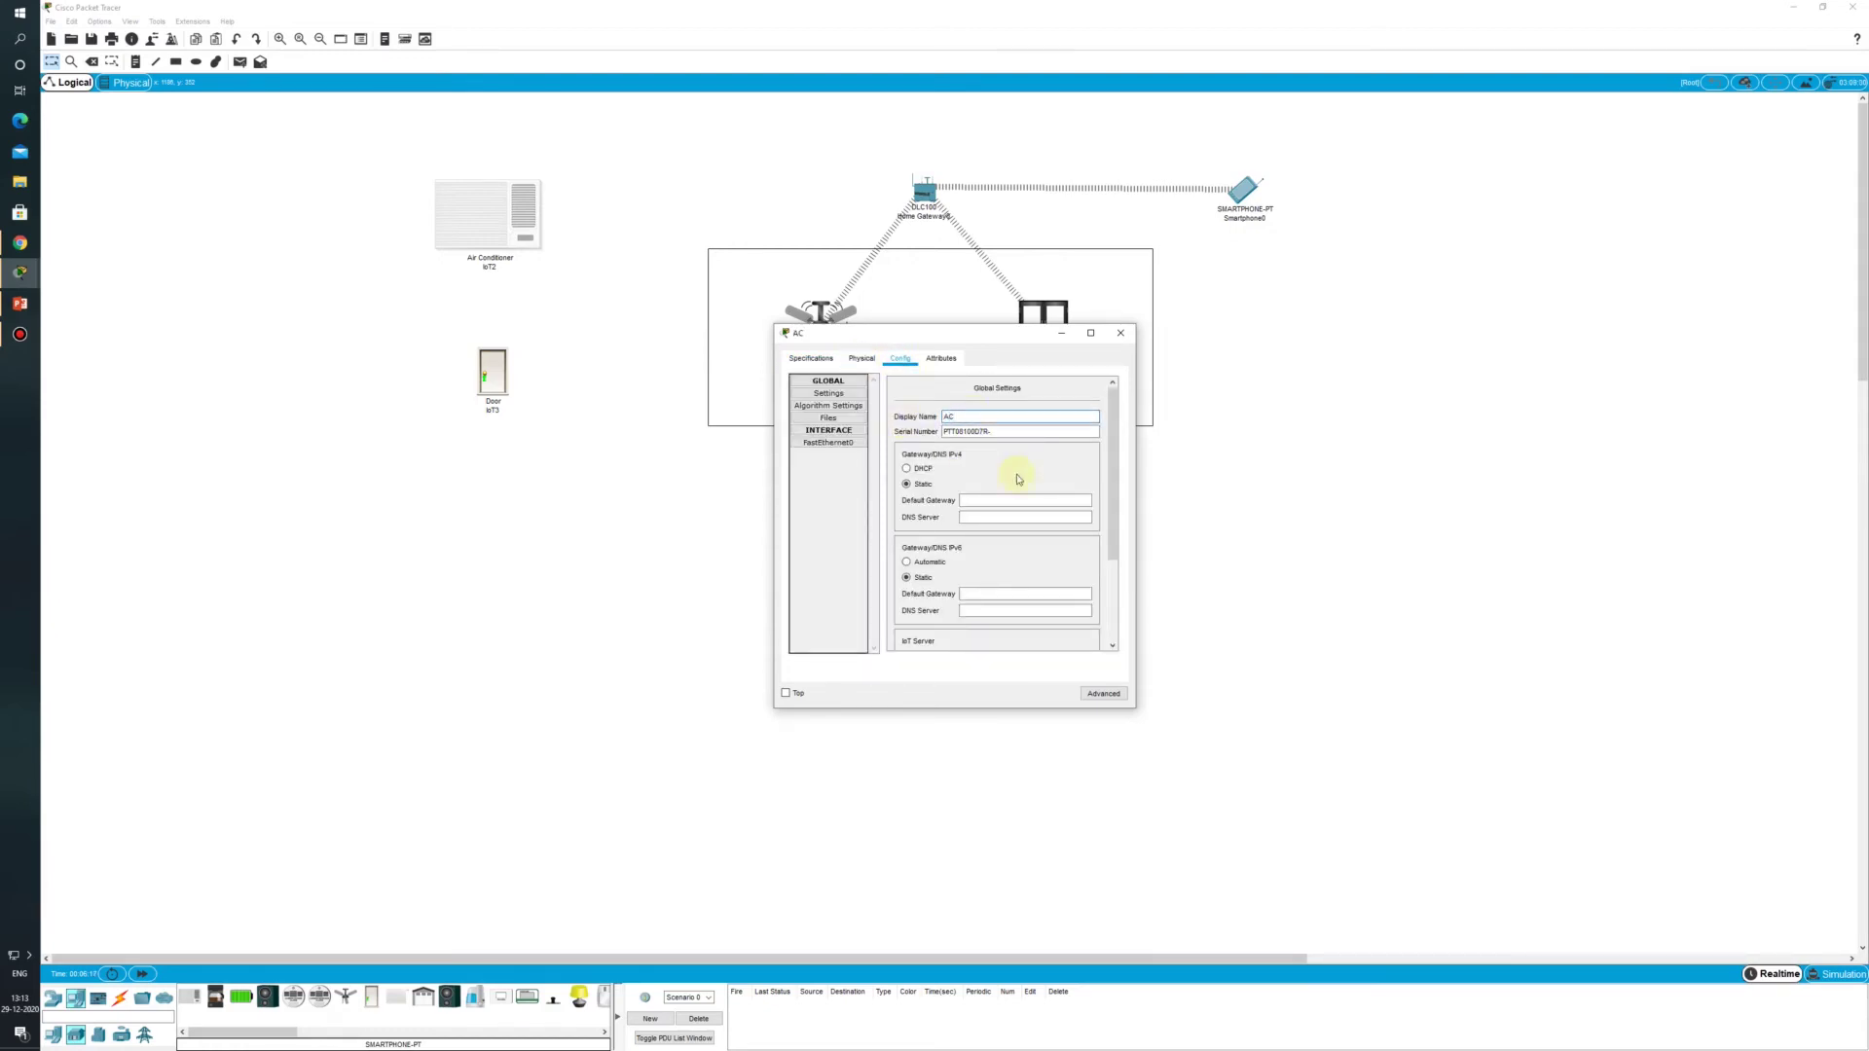
pyautogui.click(1120, 333)
# Step: Change the door's display name to Door
pyautogui.click(492, 371)
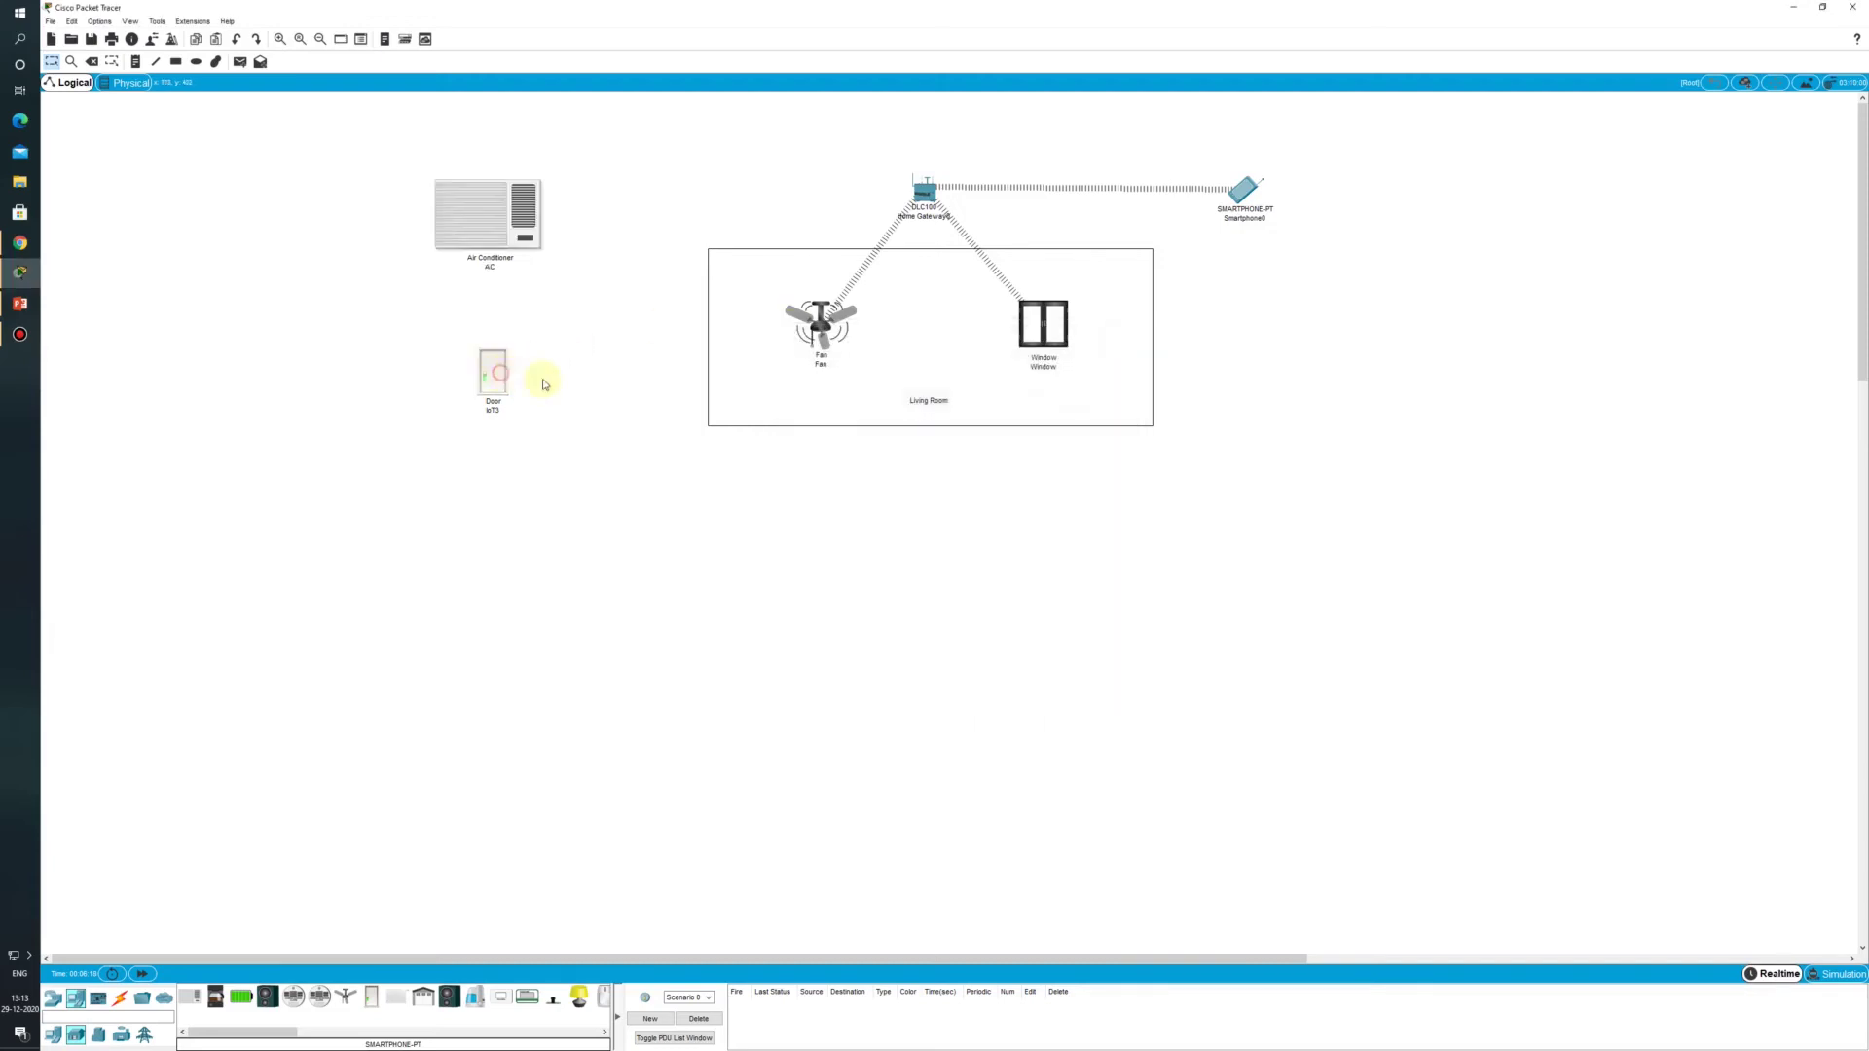
pyautogui.click(900, 358)
pyautogui.click(978, 416)
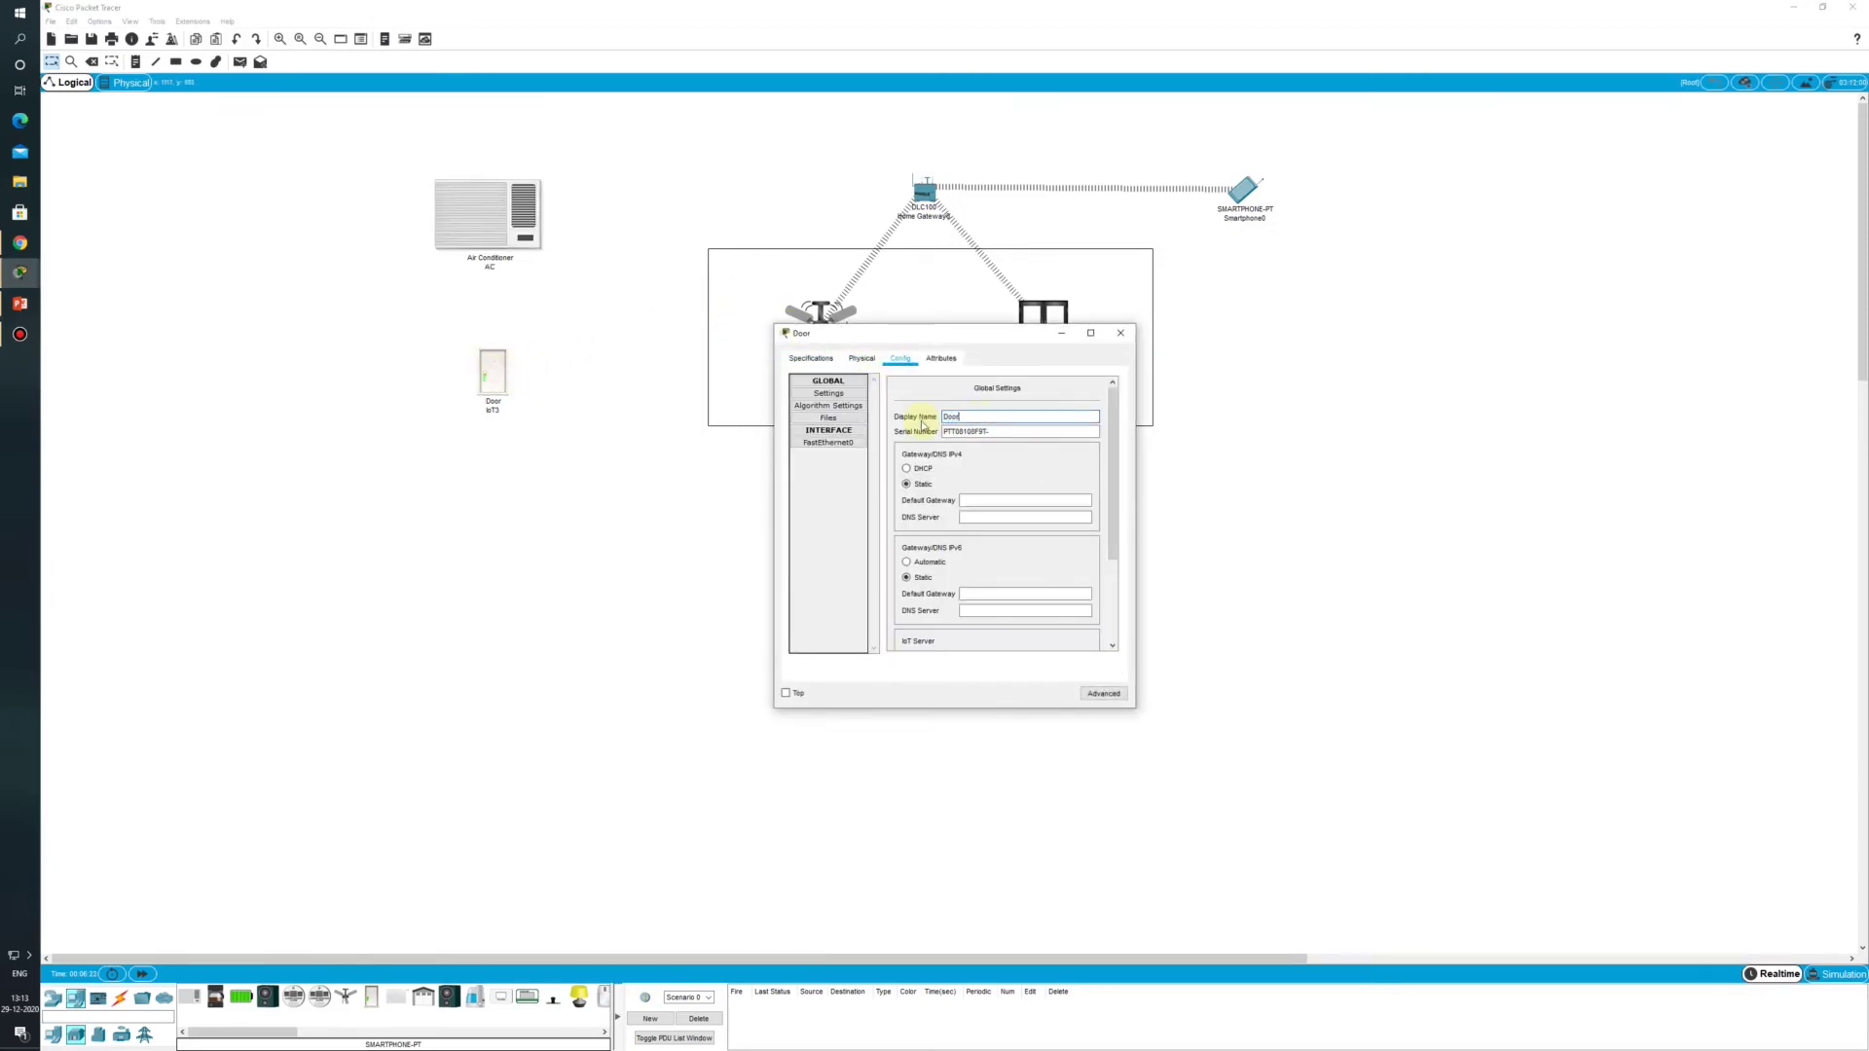
# Step: Set the door's network adapter to the wireless PT-IOT-NM-1W in its advanced I/O configuration
pyautogui.click(1102, 694)
pyautogui.click(863, 359)
pyautogui.click(1002, 381)
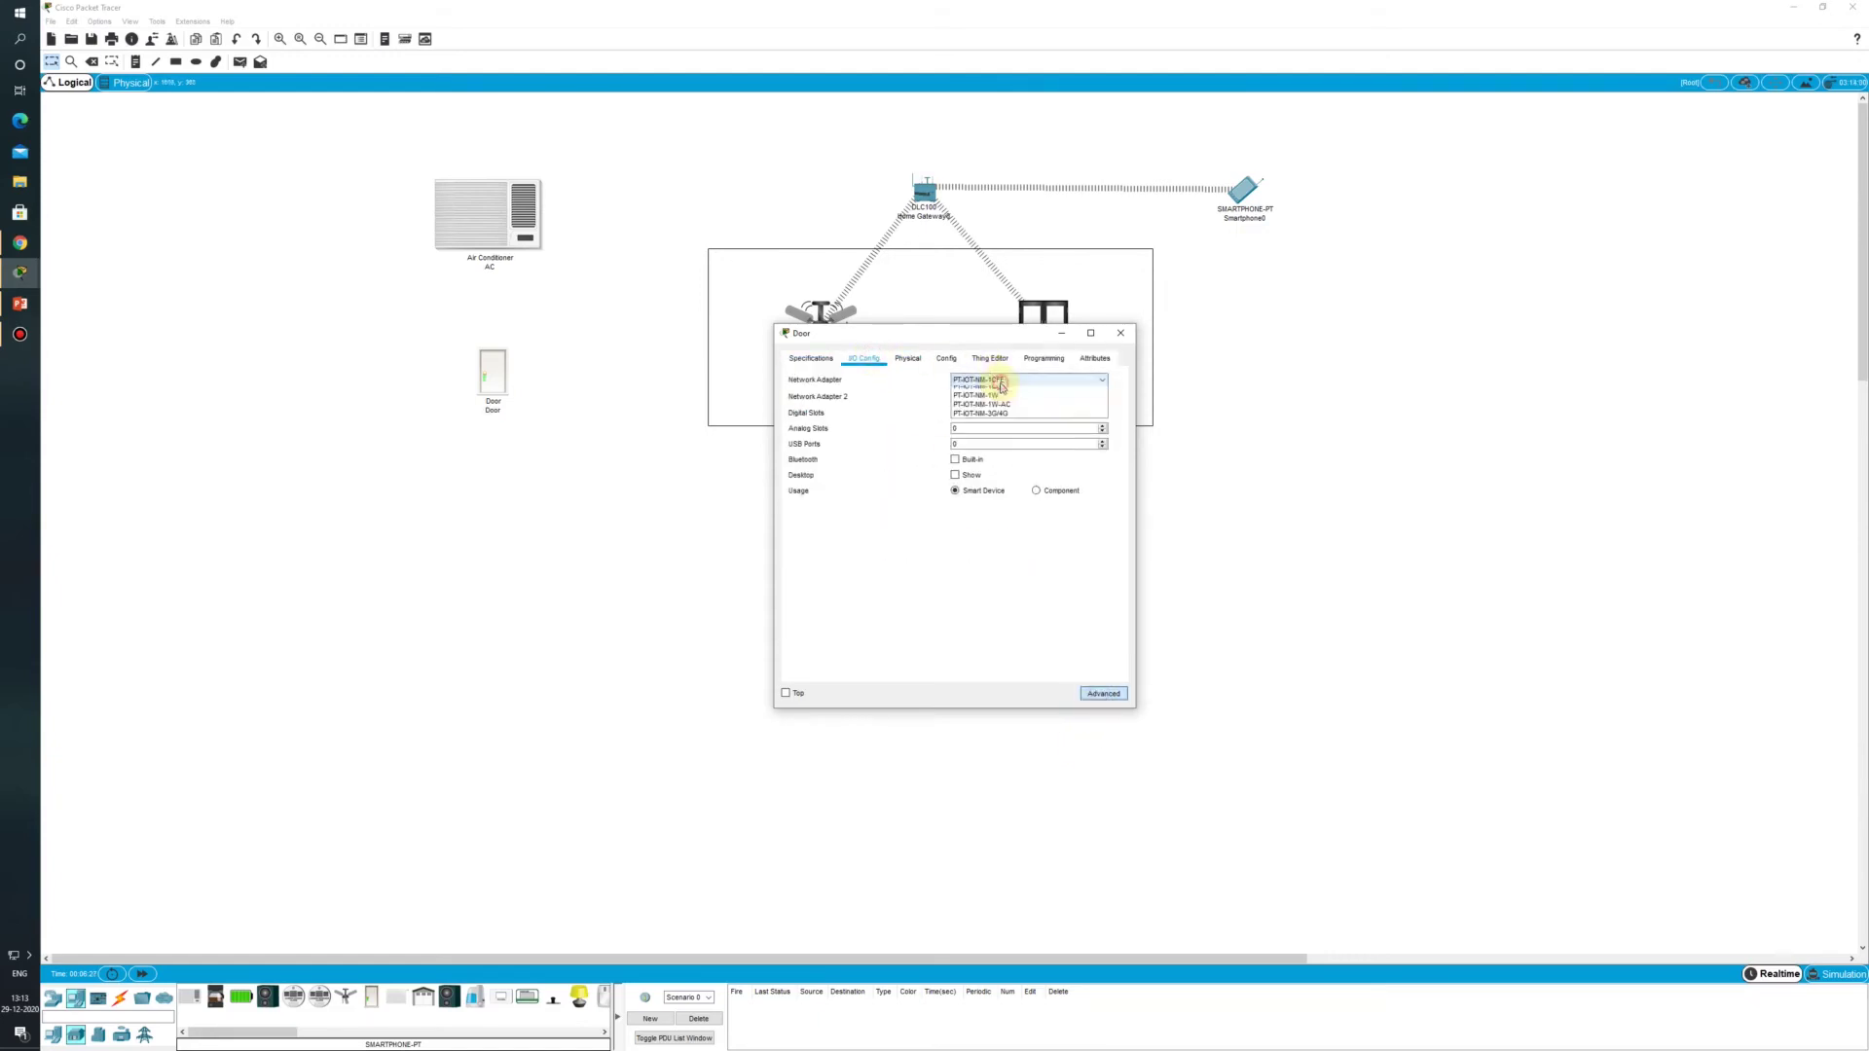
pyautogui.click(993, 433)
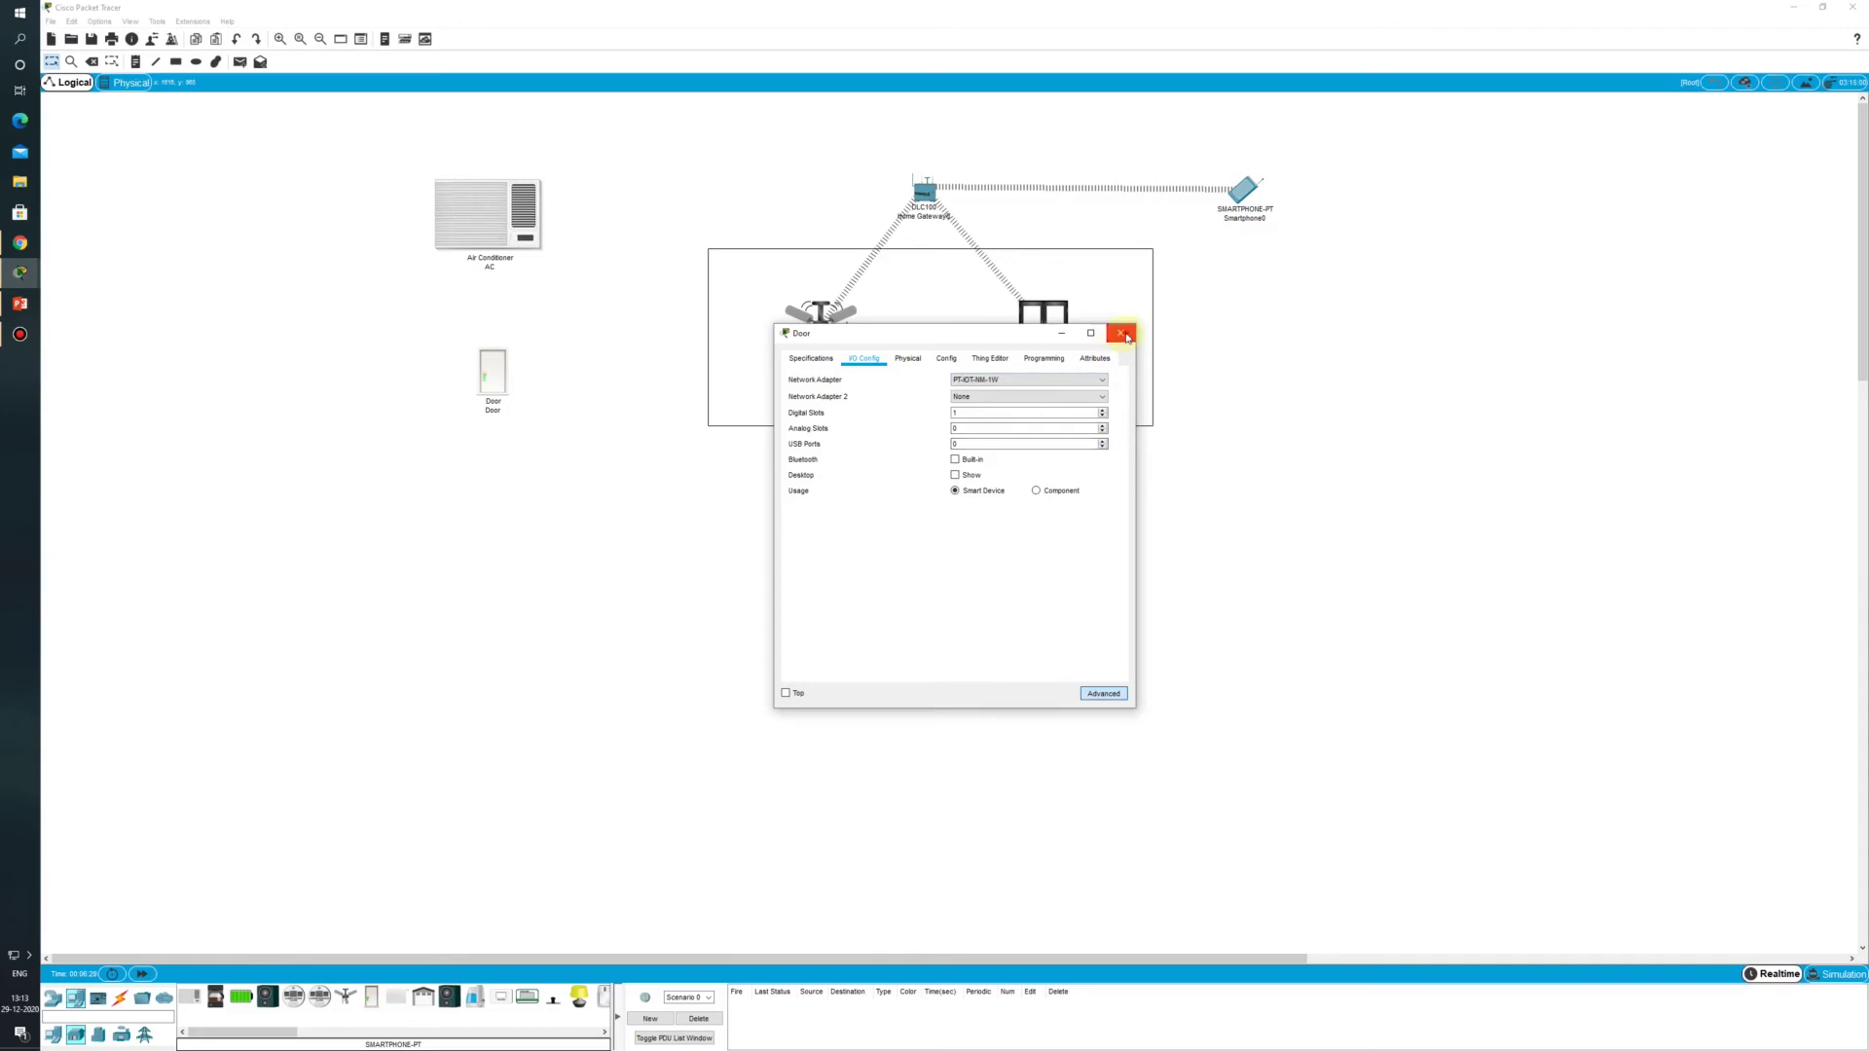
pyautogui.click(1121, 333)
pyautogui.click(493, 372)
pyautogui.click(1121, 333)
# Step: Set the air conditioner's network adapter to the wireless PT-IOT-NM-1W in its advanced I/O configuration
pyautogui.click(509, 229)
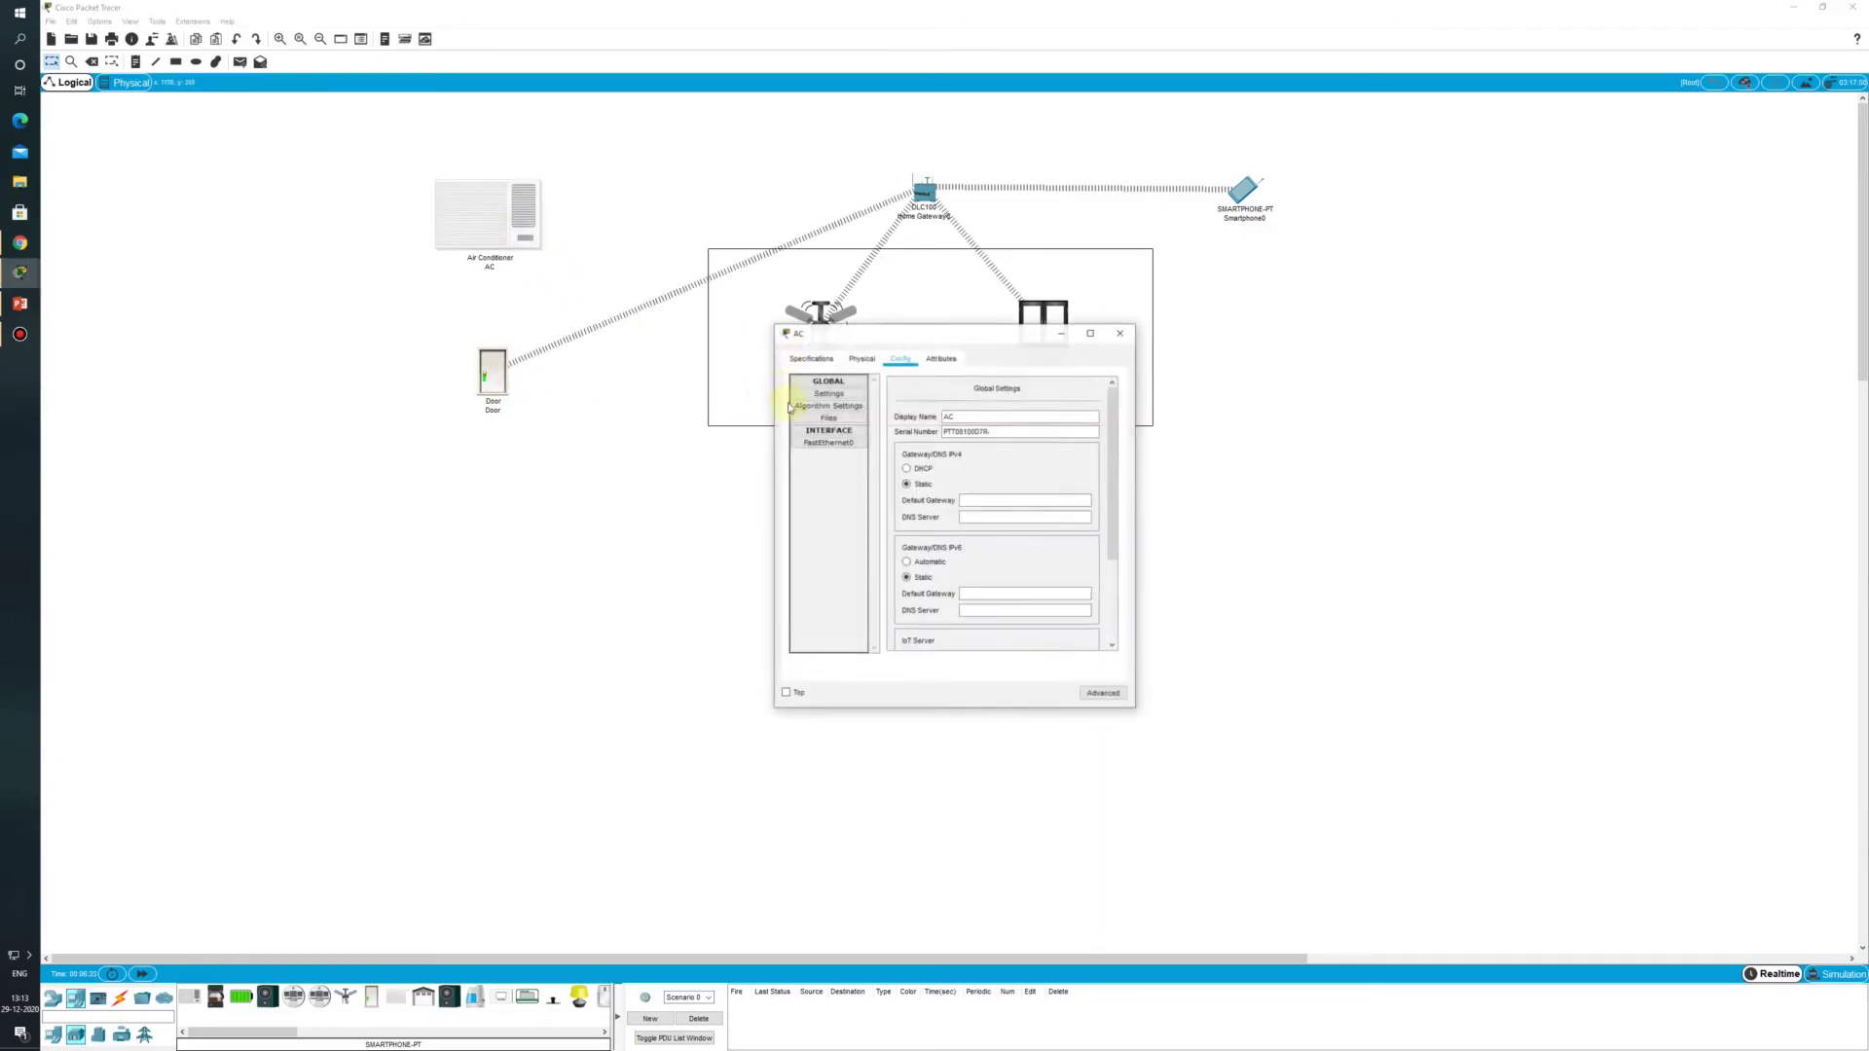
pyautogui.click(1114, 682)
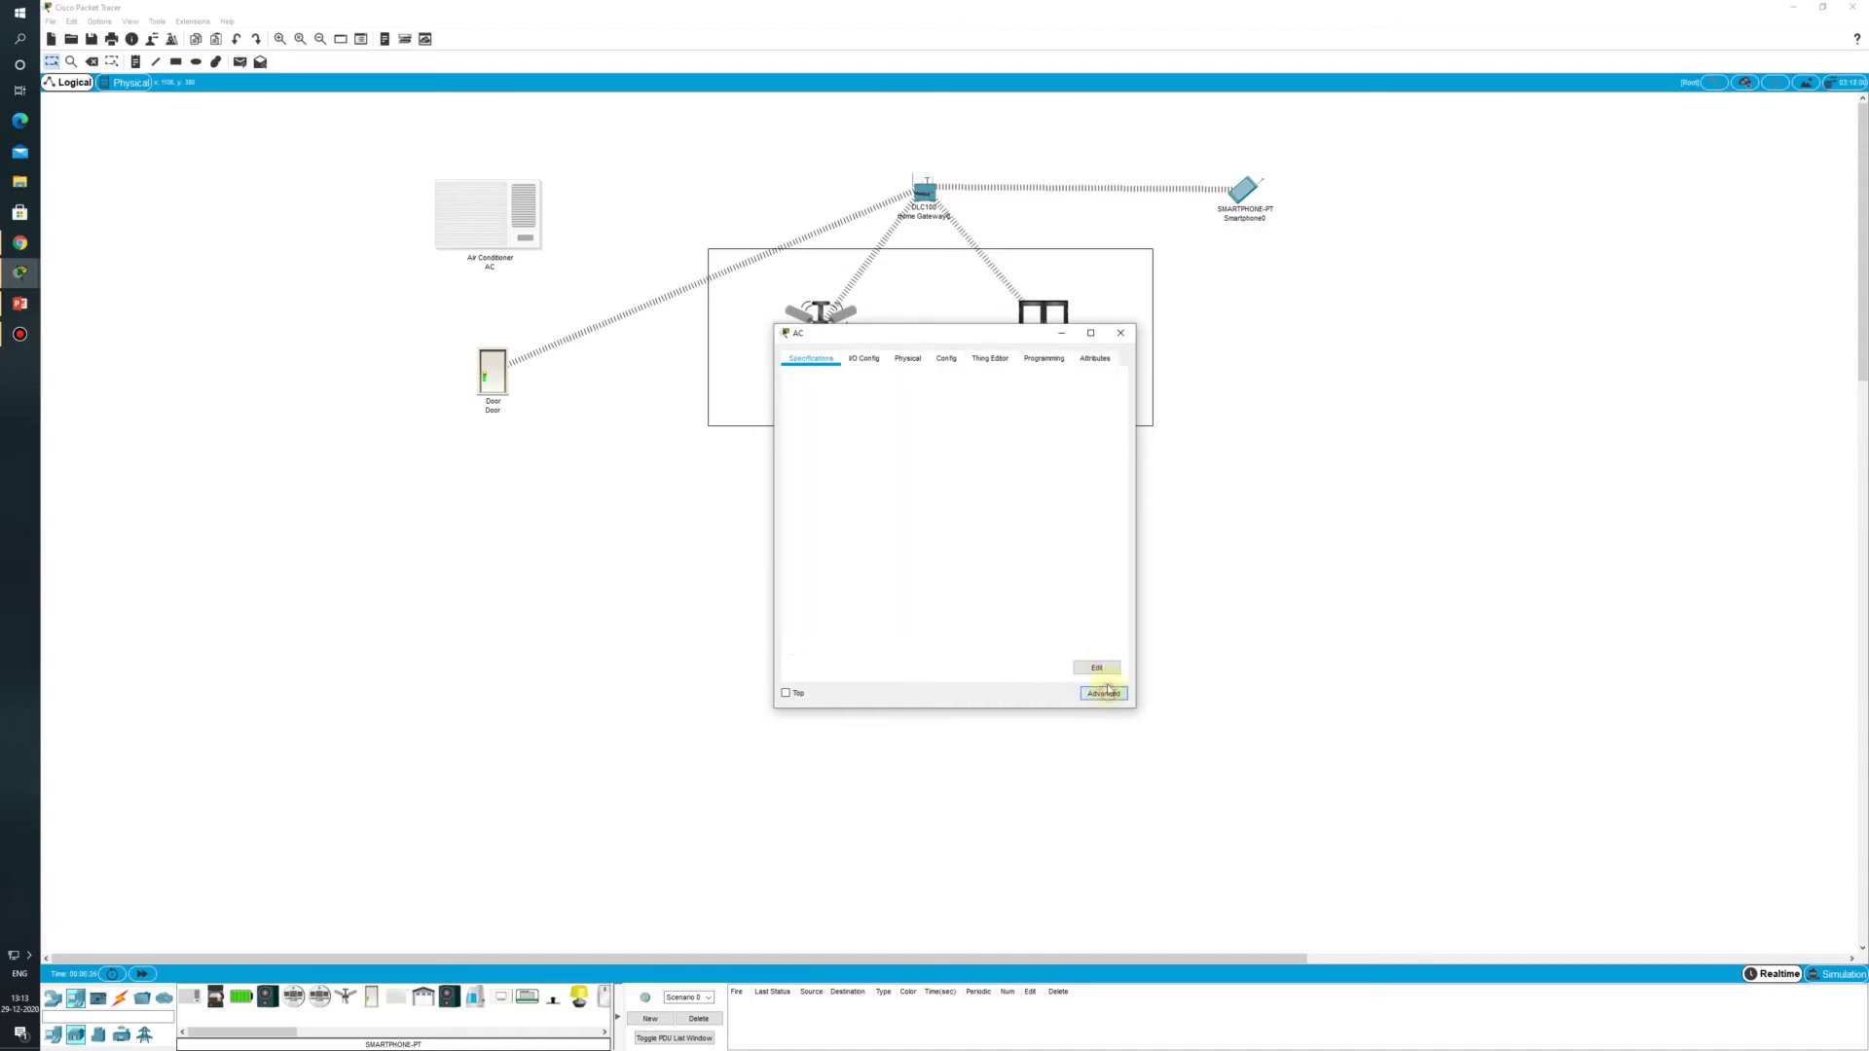
pyautogui.click(907, 358)
pyautogui.click(947, 359)
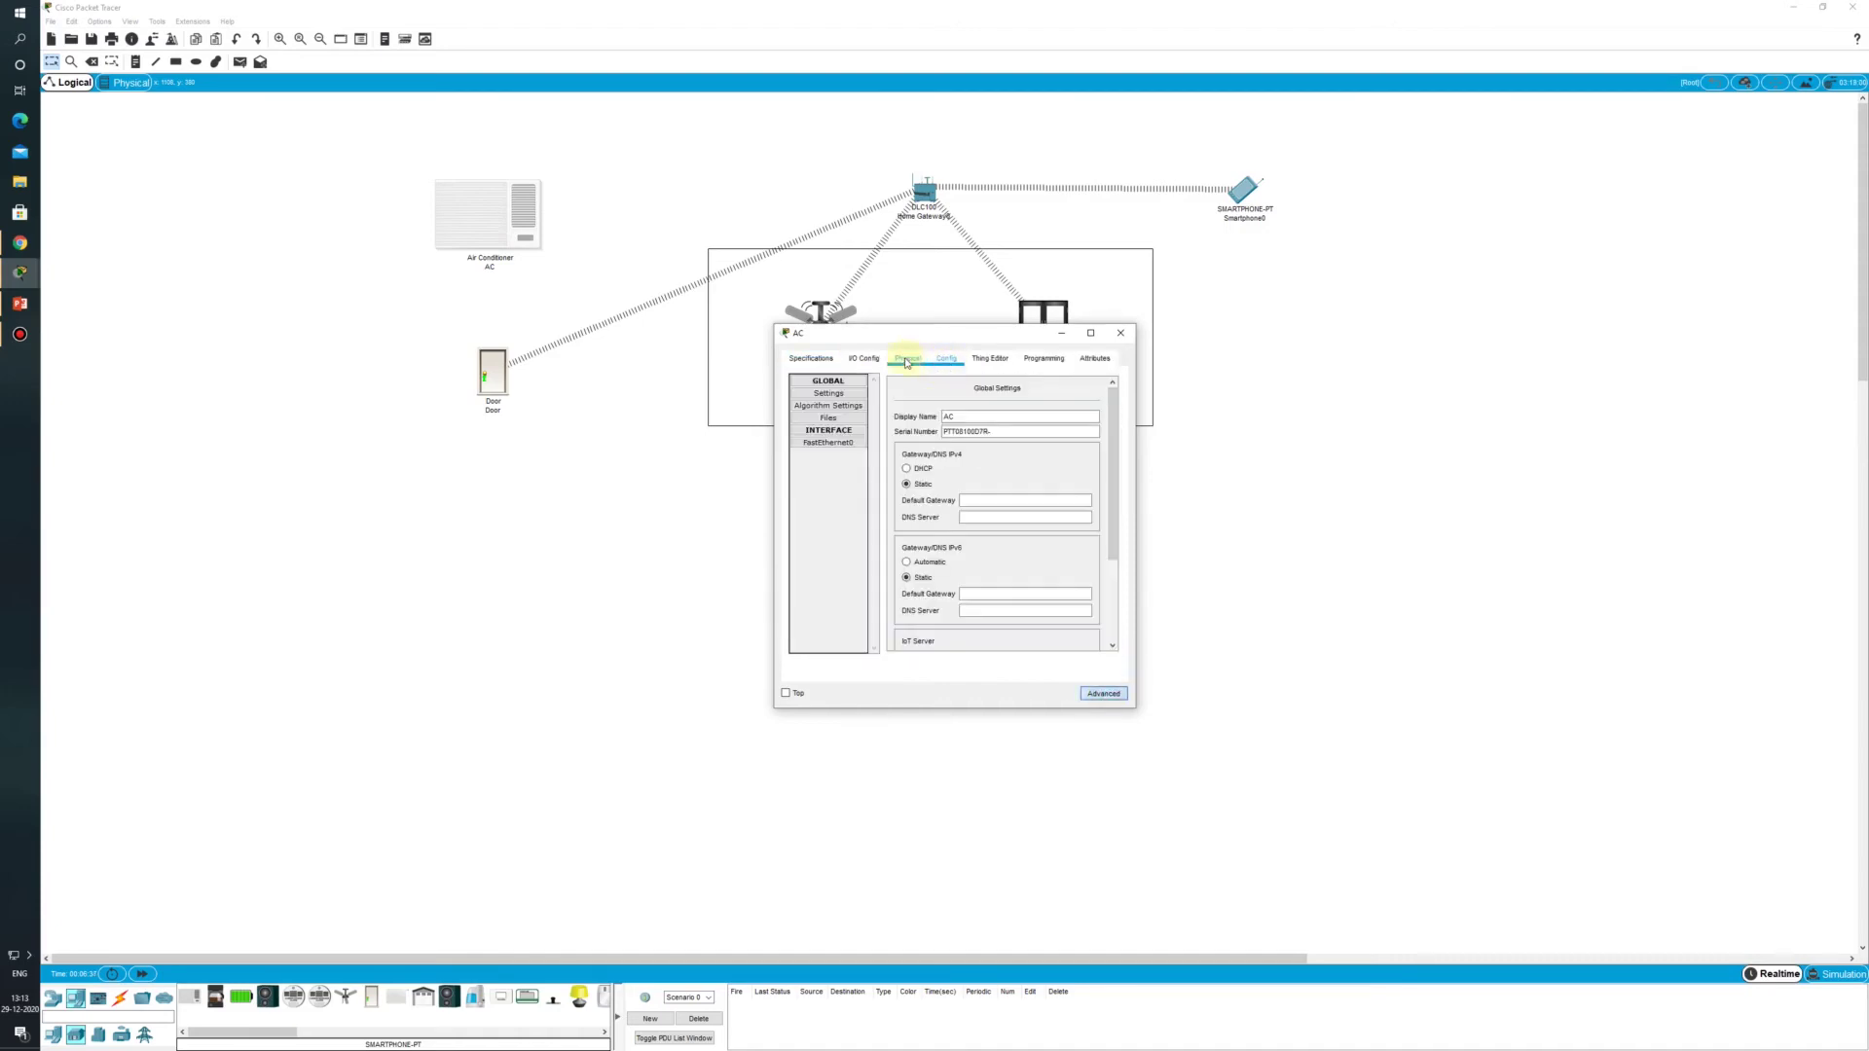
pyautogui.click(864, 358)
pyautogui.click(994, 380)
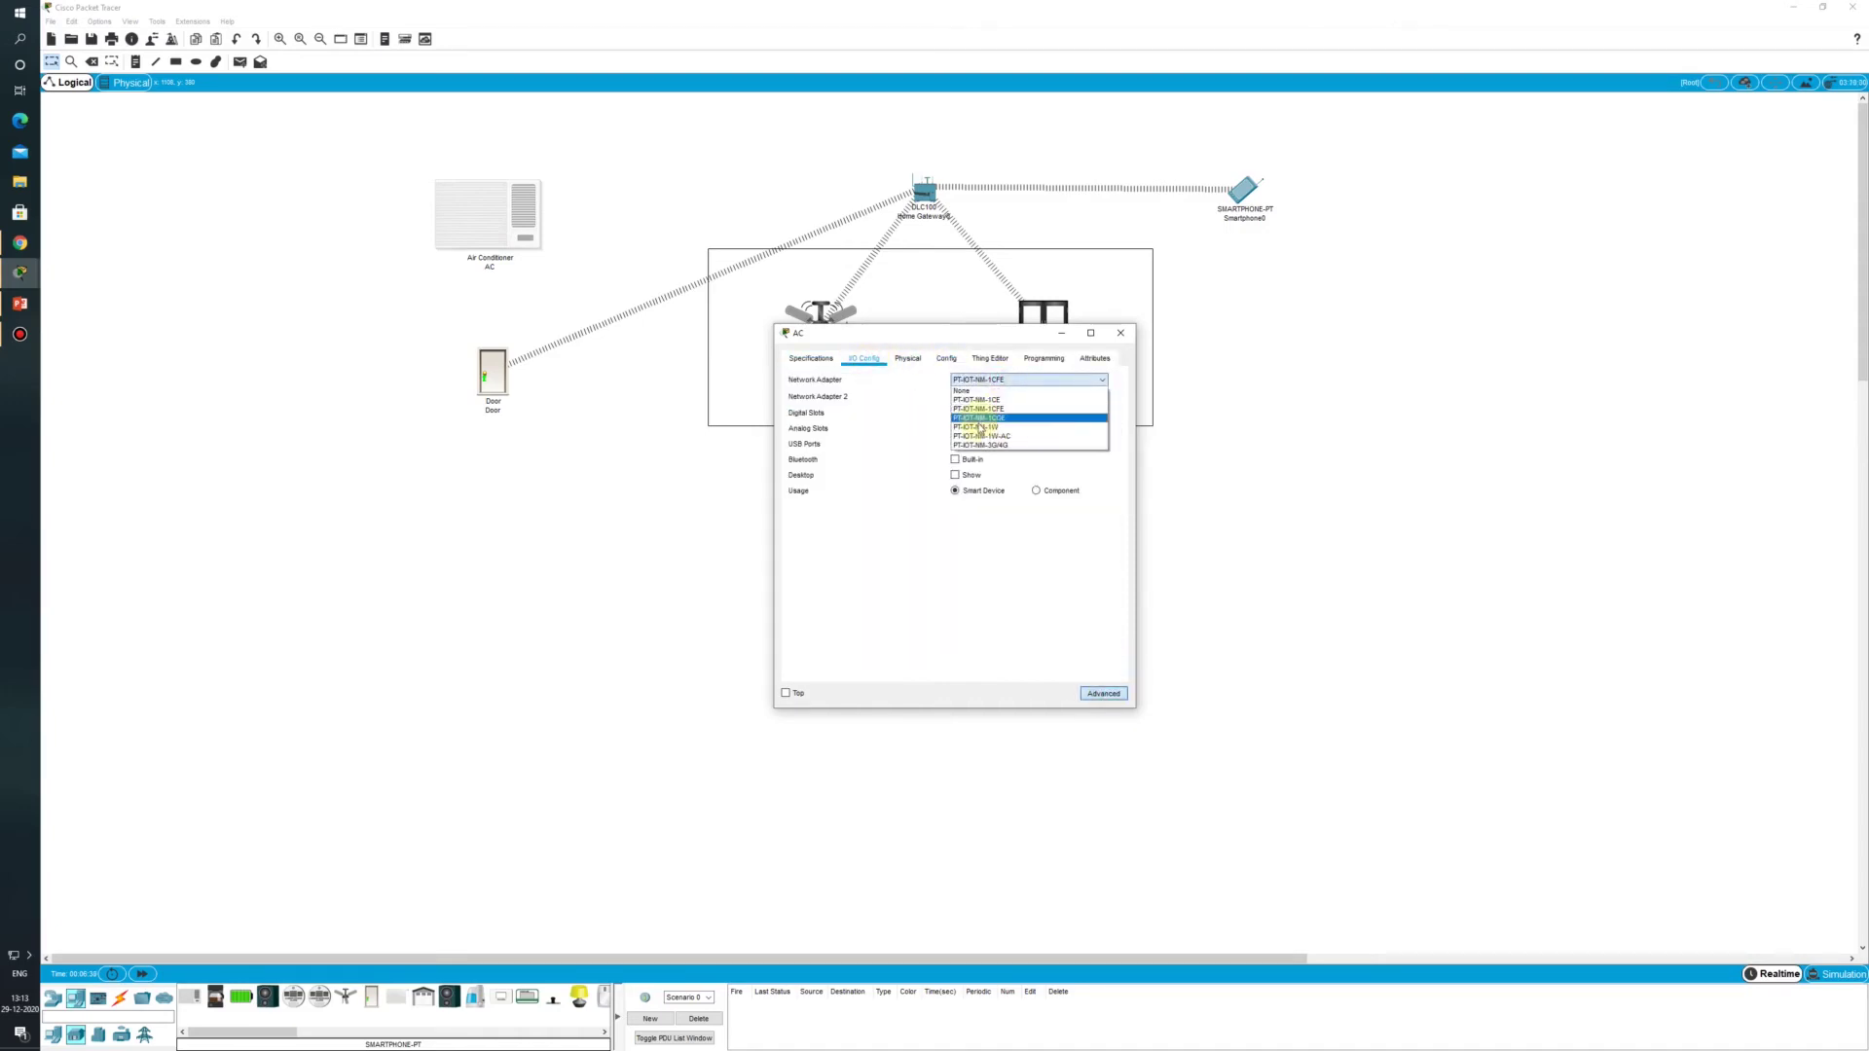
pyautogui.click(983, 411)
# Step: Set the air conditioner's IoT server to Home Gateway in its global settings
pyautogui.click(946, 360)
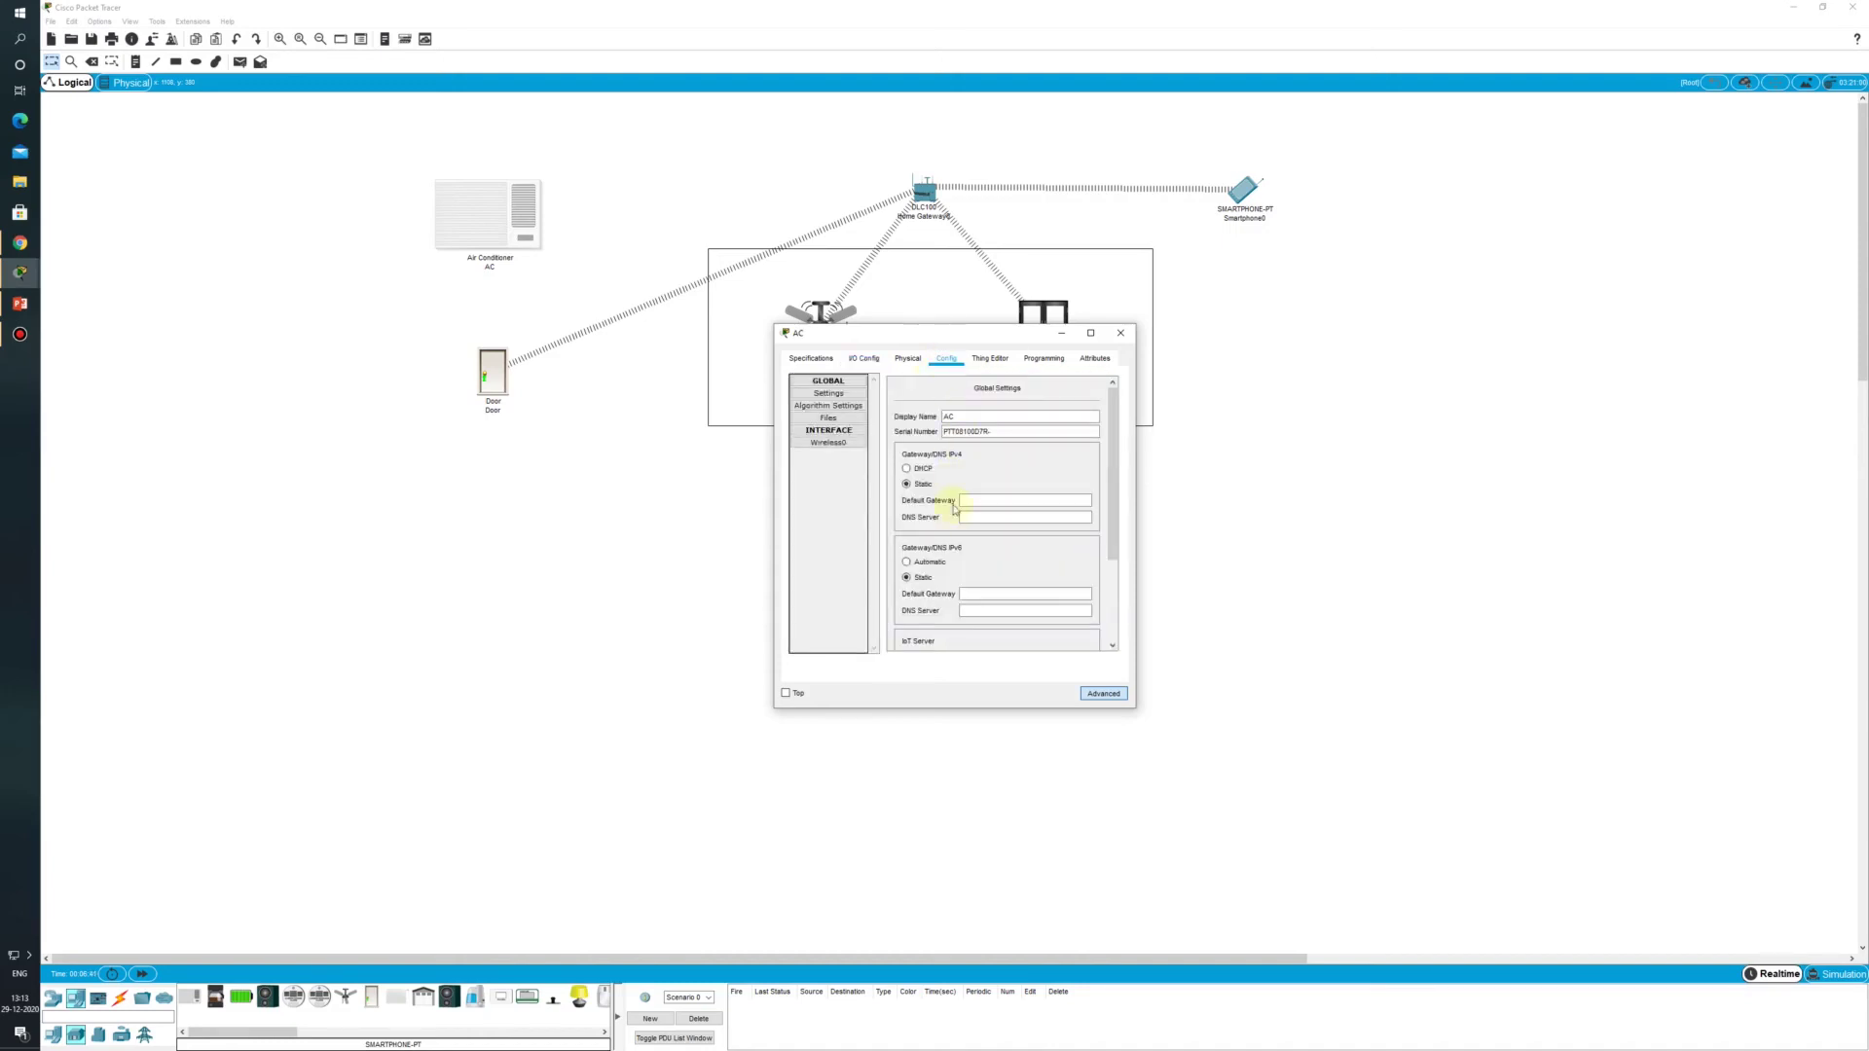
pyautogui.scroll(-5, 952, 571)
pyautogui.click(911, 546)
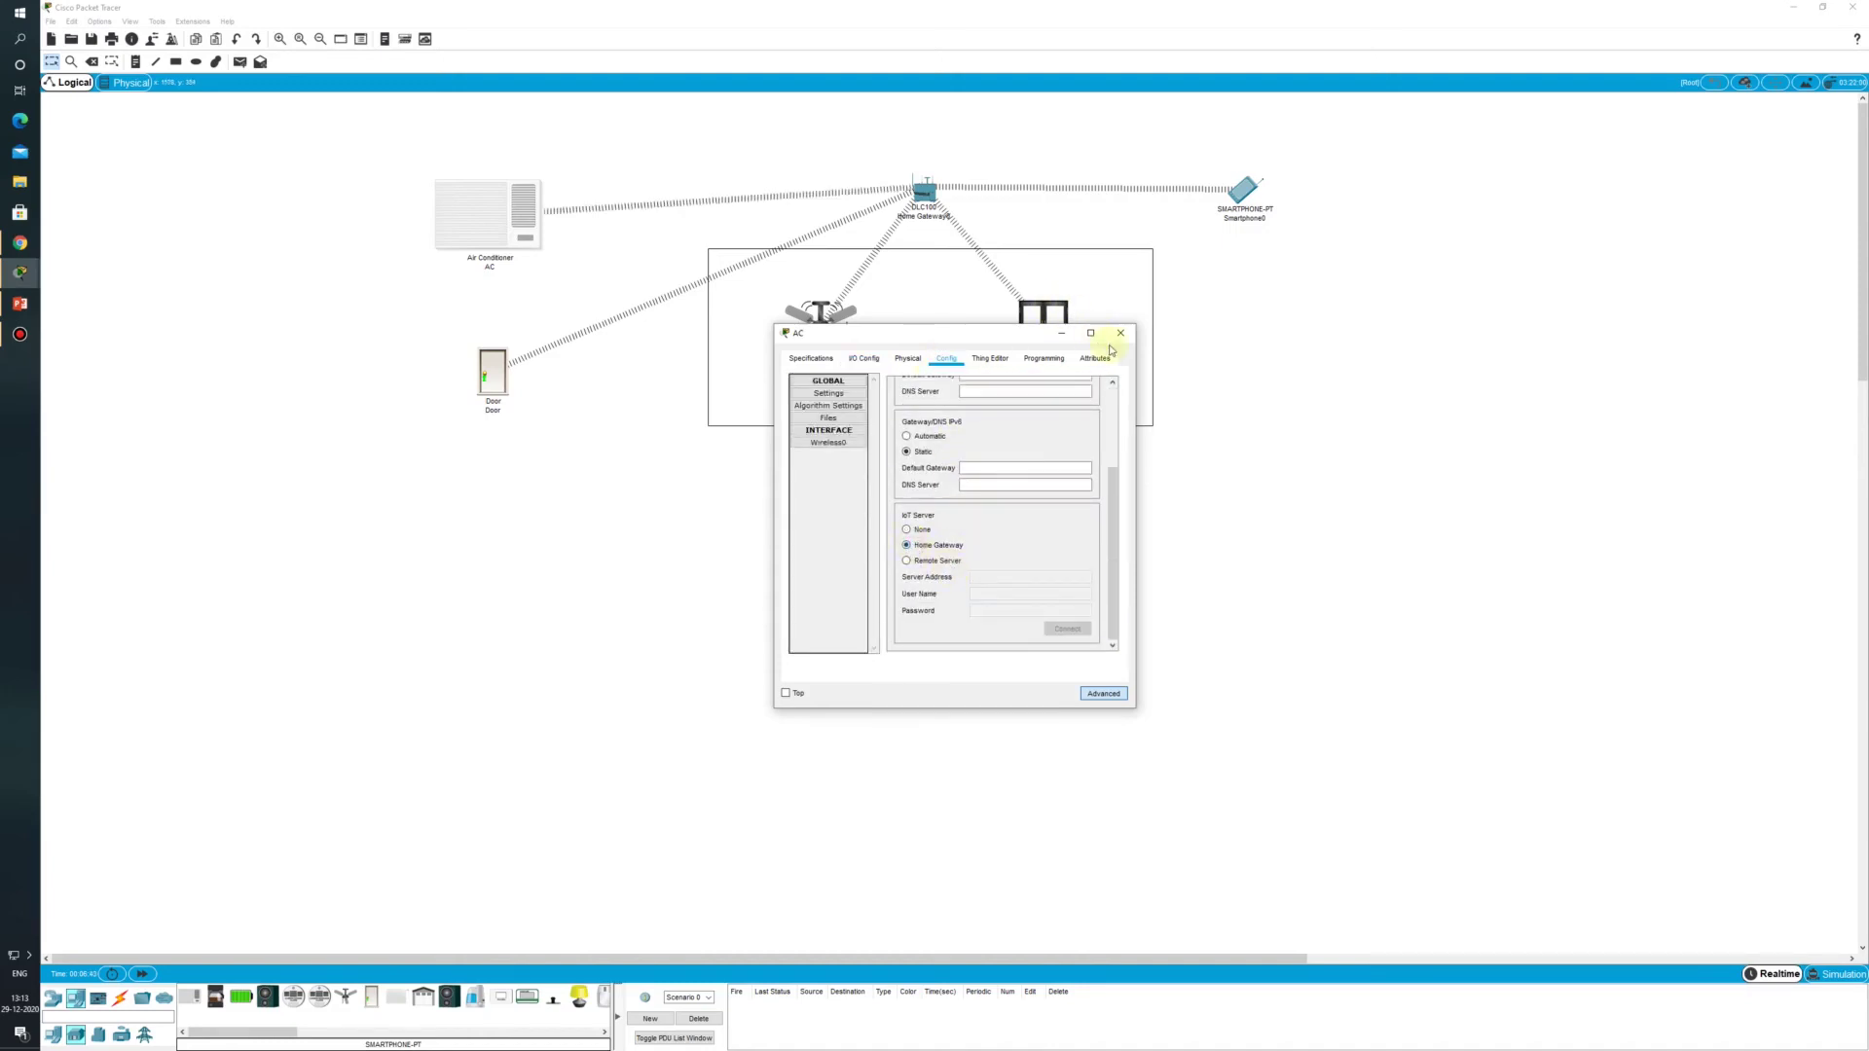
pyautogui.click(1118, 334)
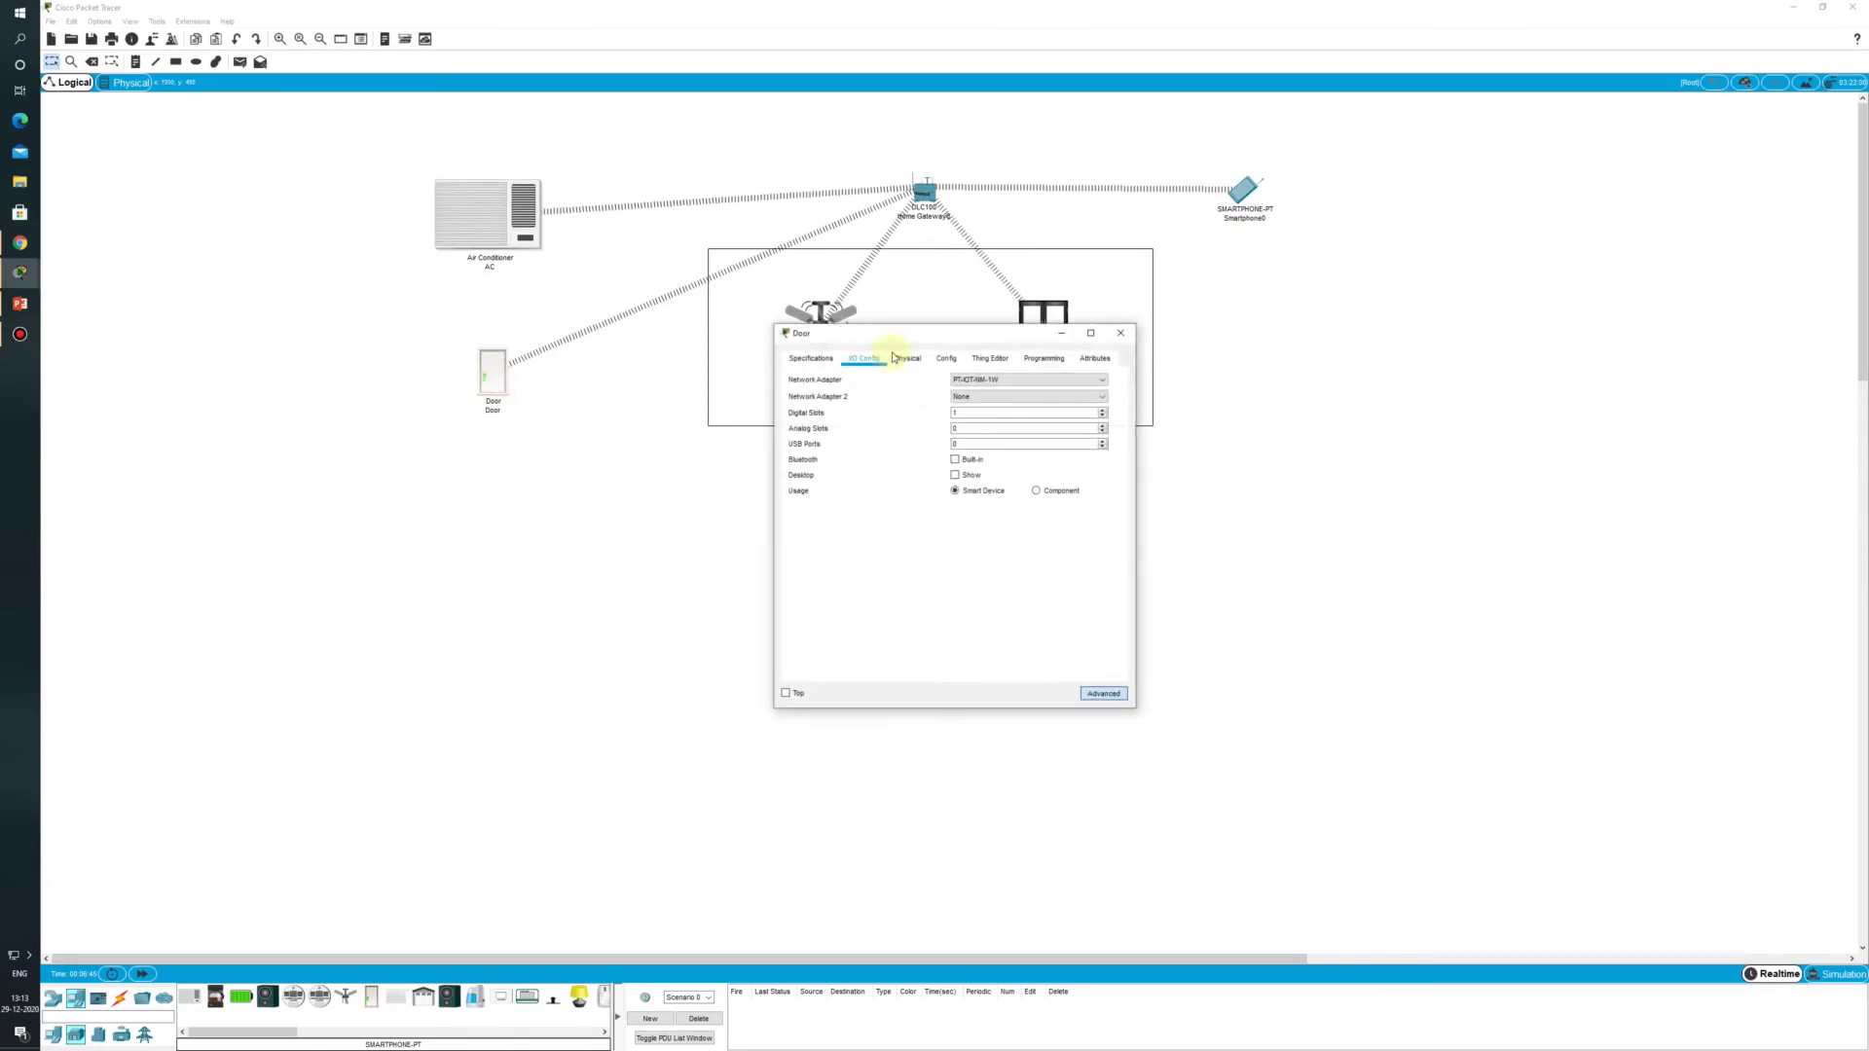
# Step: Set the door's IoT server to Home Gateway in its global settings
pyautogui.click(944, 358)
pyautogui.scroll(-5, 978, 545)
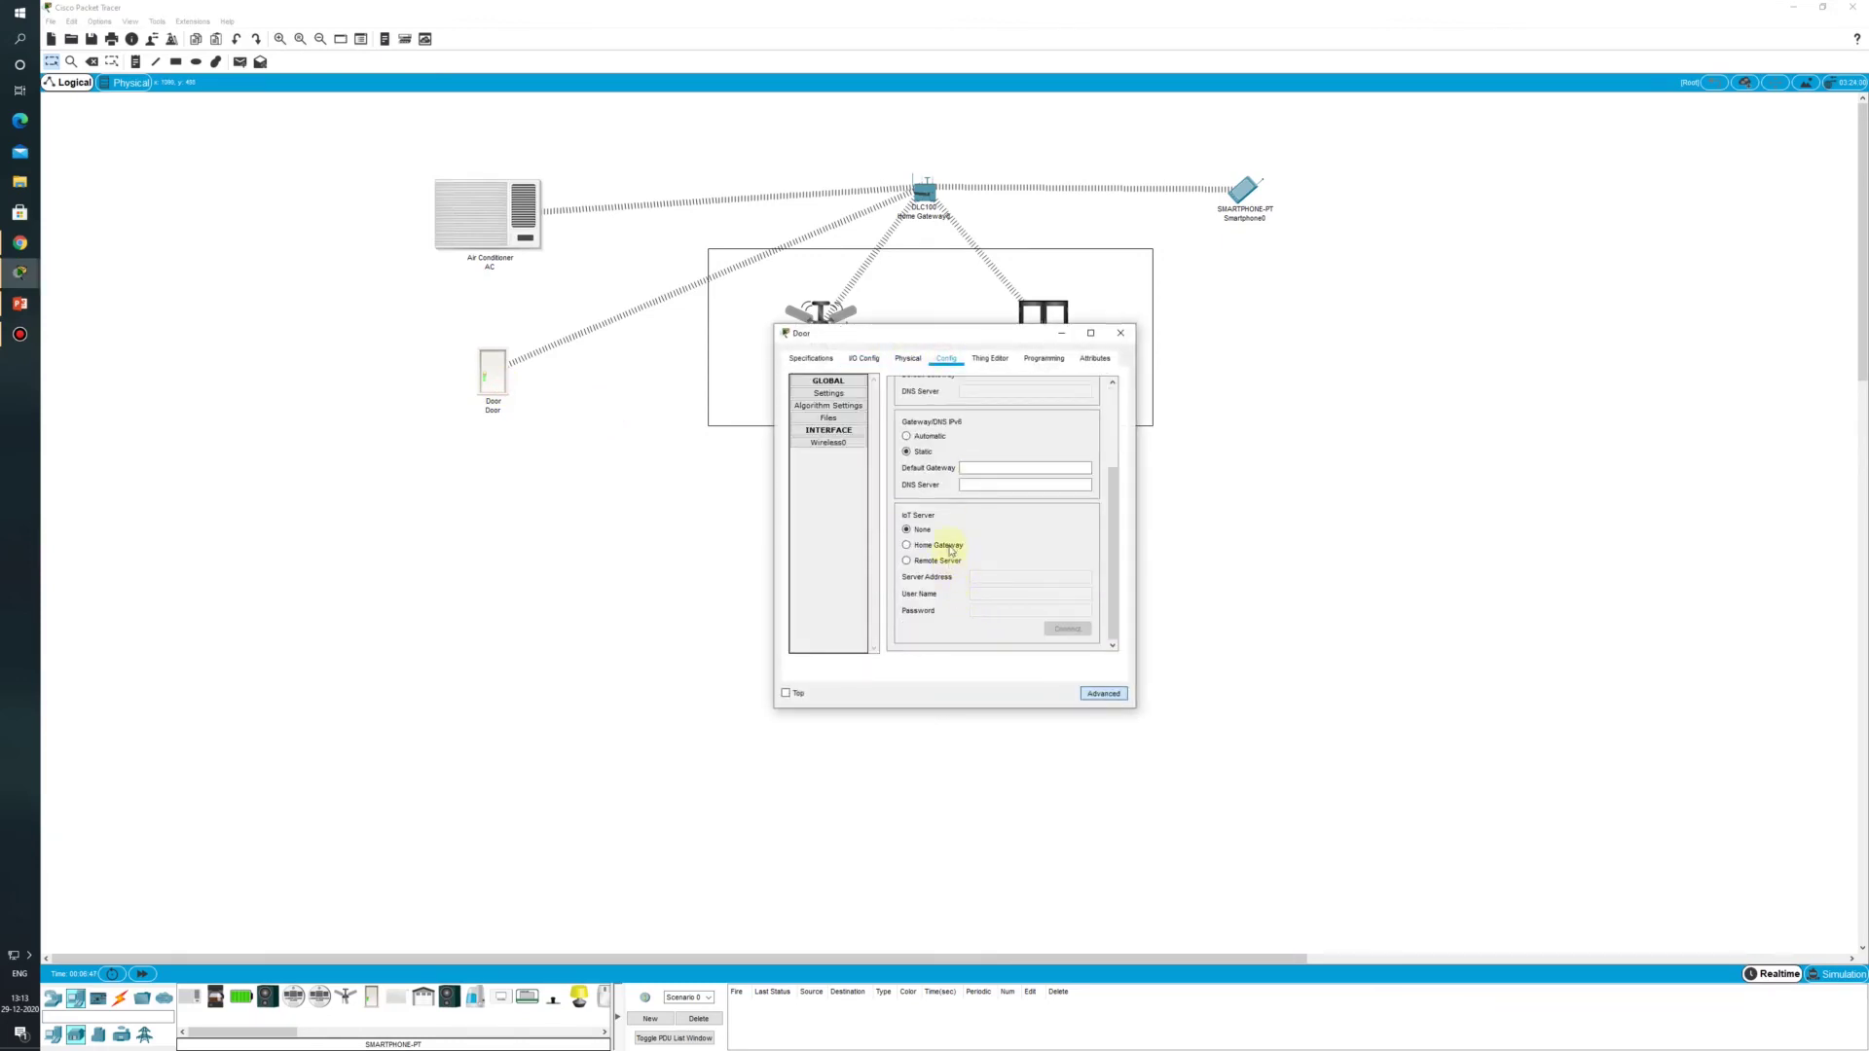
pyautogui.click(1120, 333)
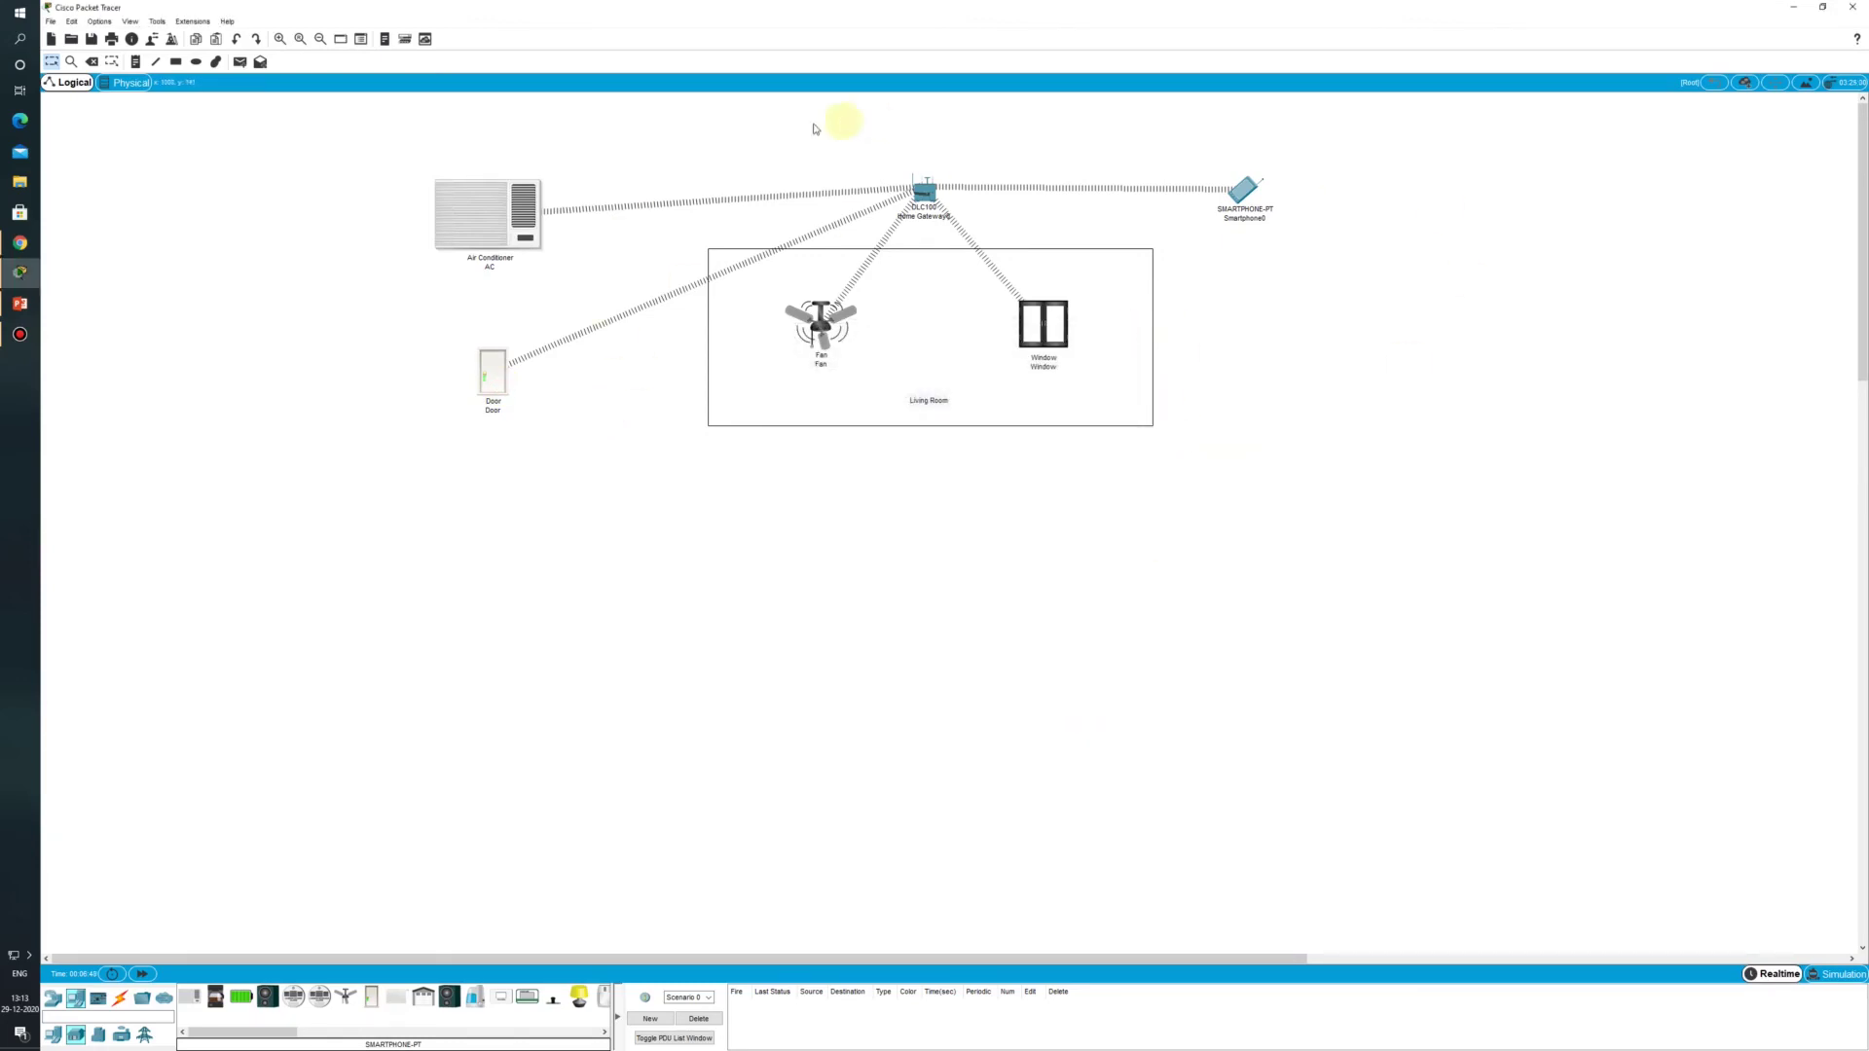
# Step: Open the IoT Monitor on the smartphone, widen its window and place it beside the living room
pyautogui.click(1238, 194)
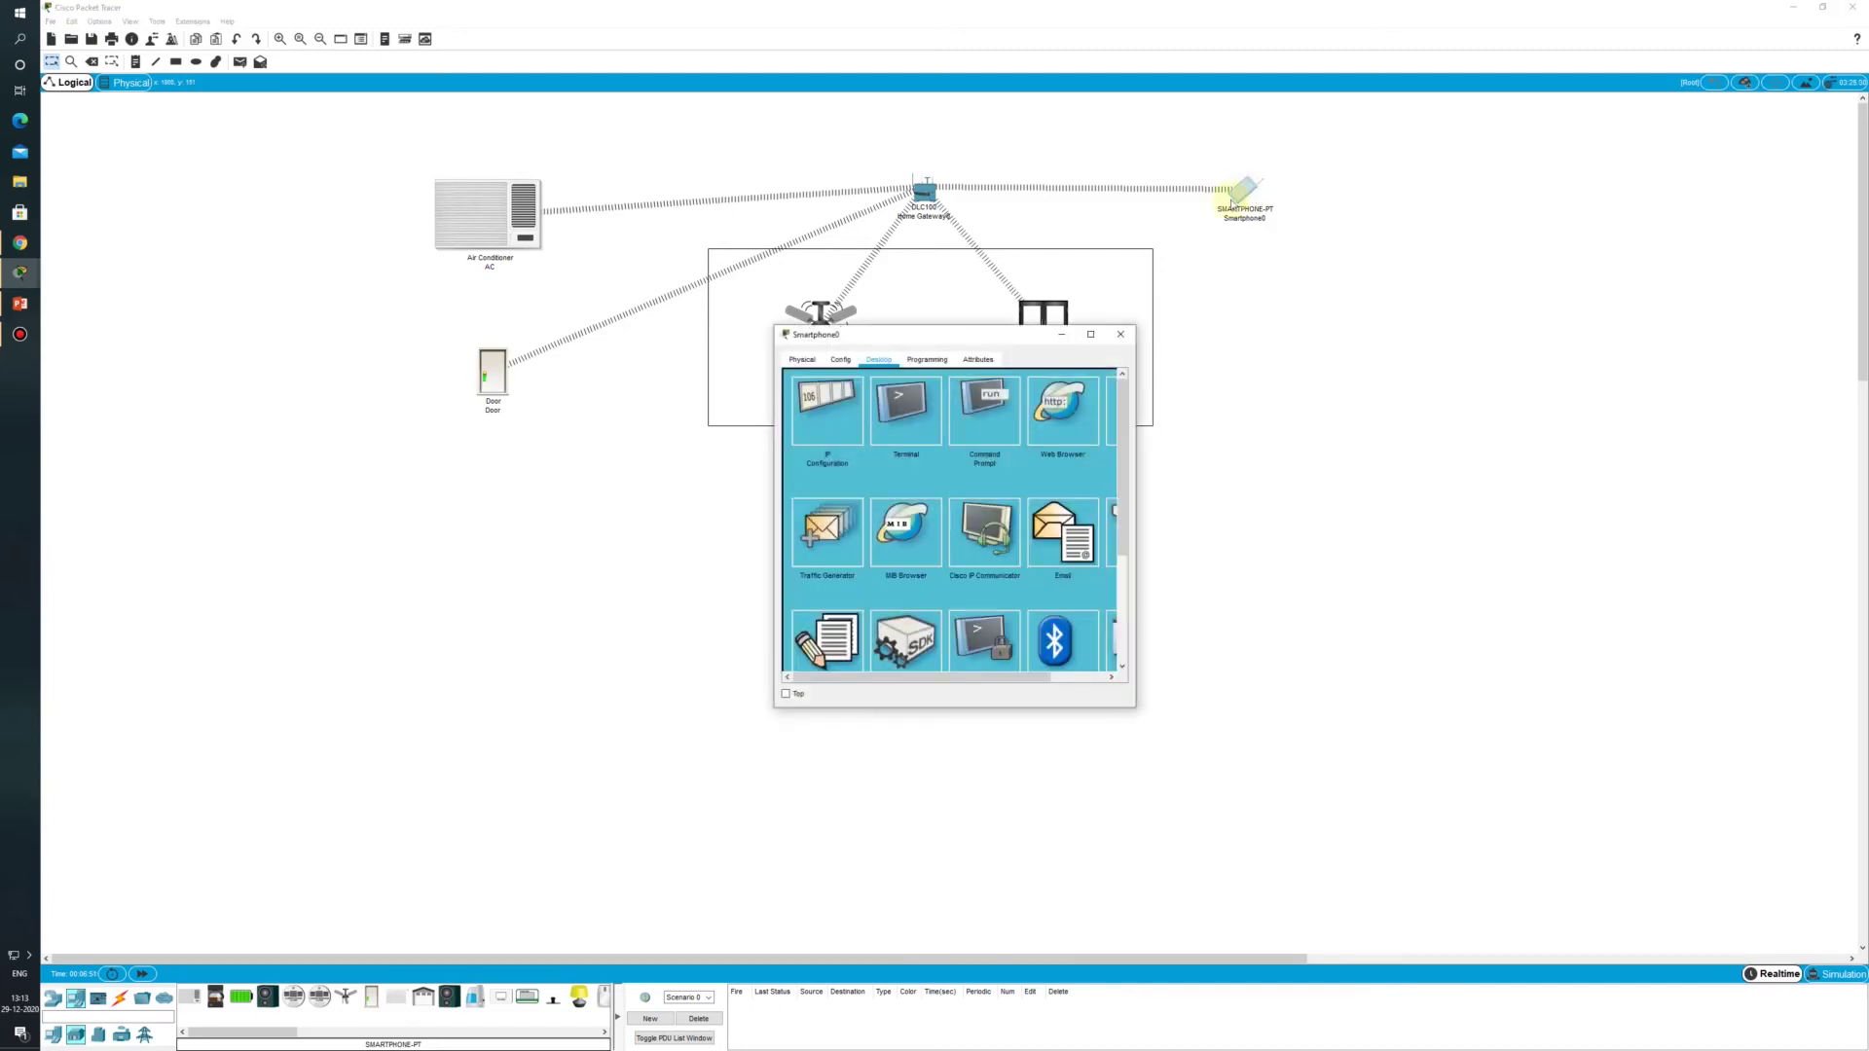
pyautogui.moveTo(1135, 492); pyautogui.dragTo(1271, 584)
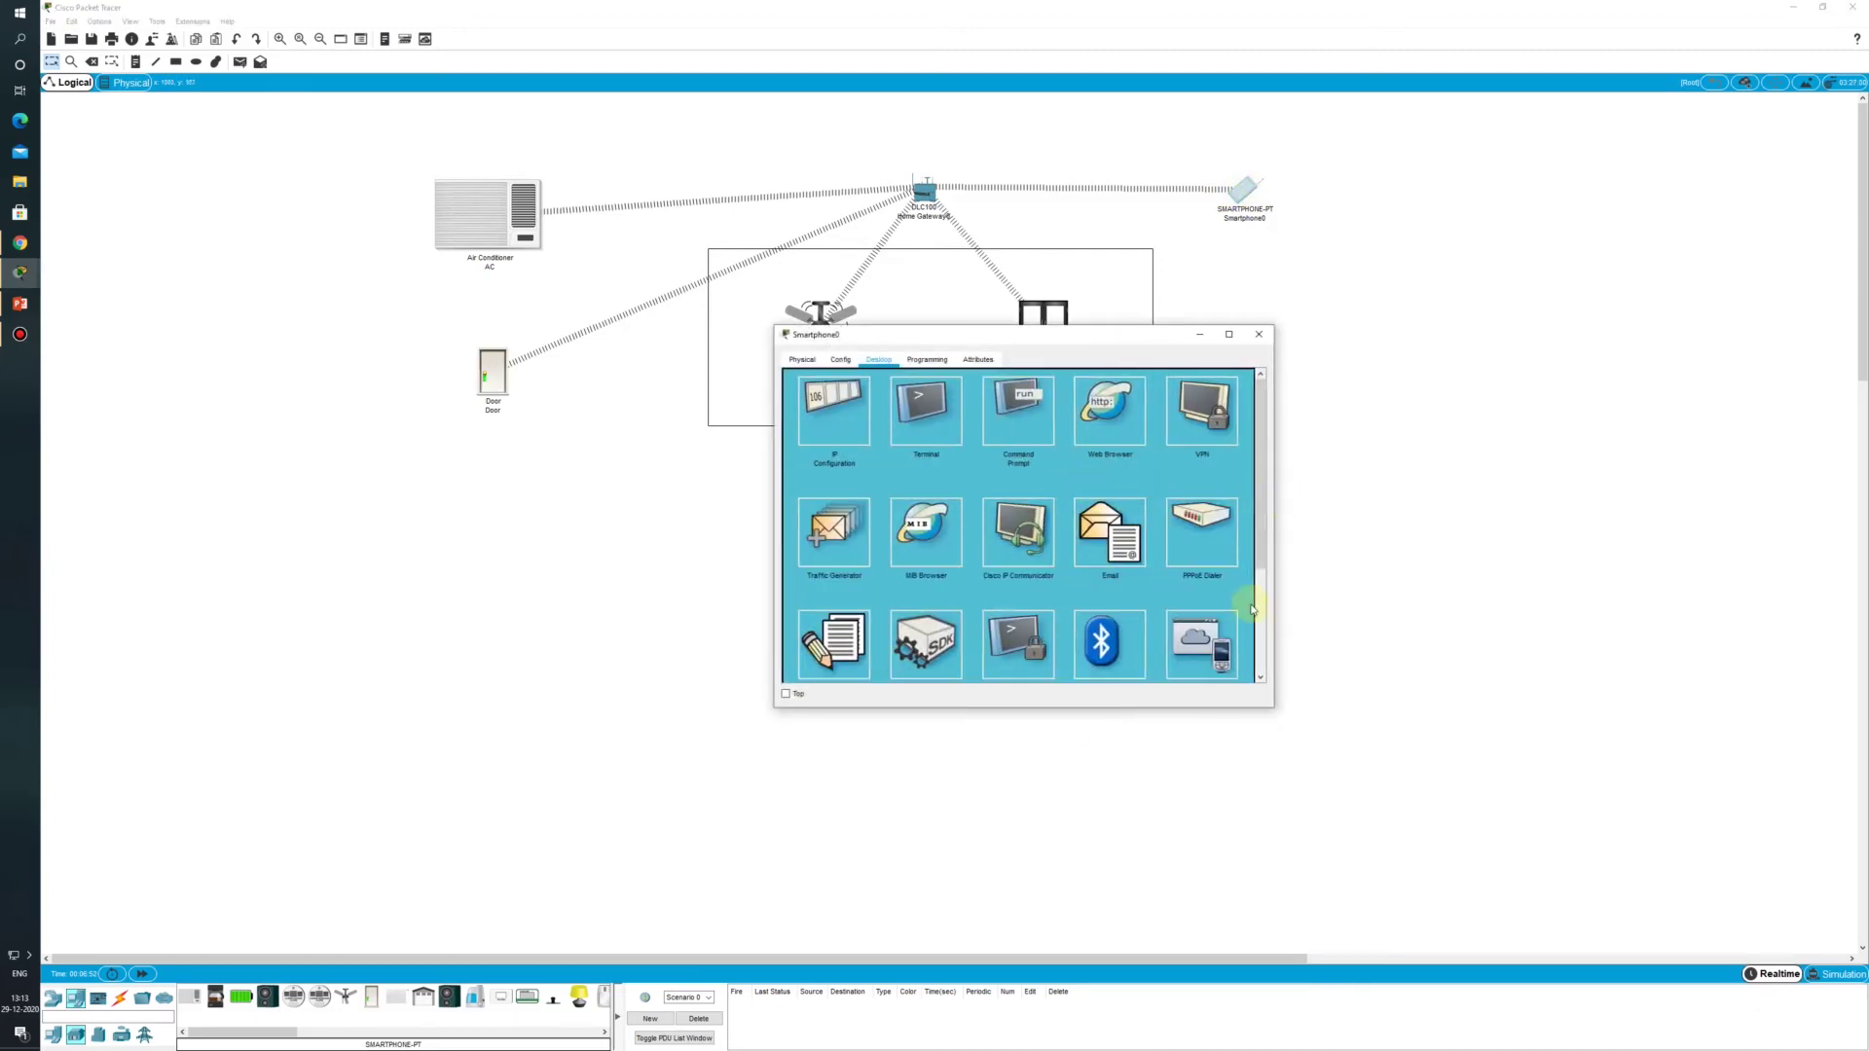
pyautogui.scroll(-2, 1253, 610)
pyautogui.click(1204, 535)
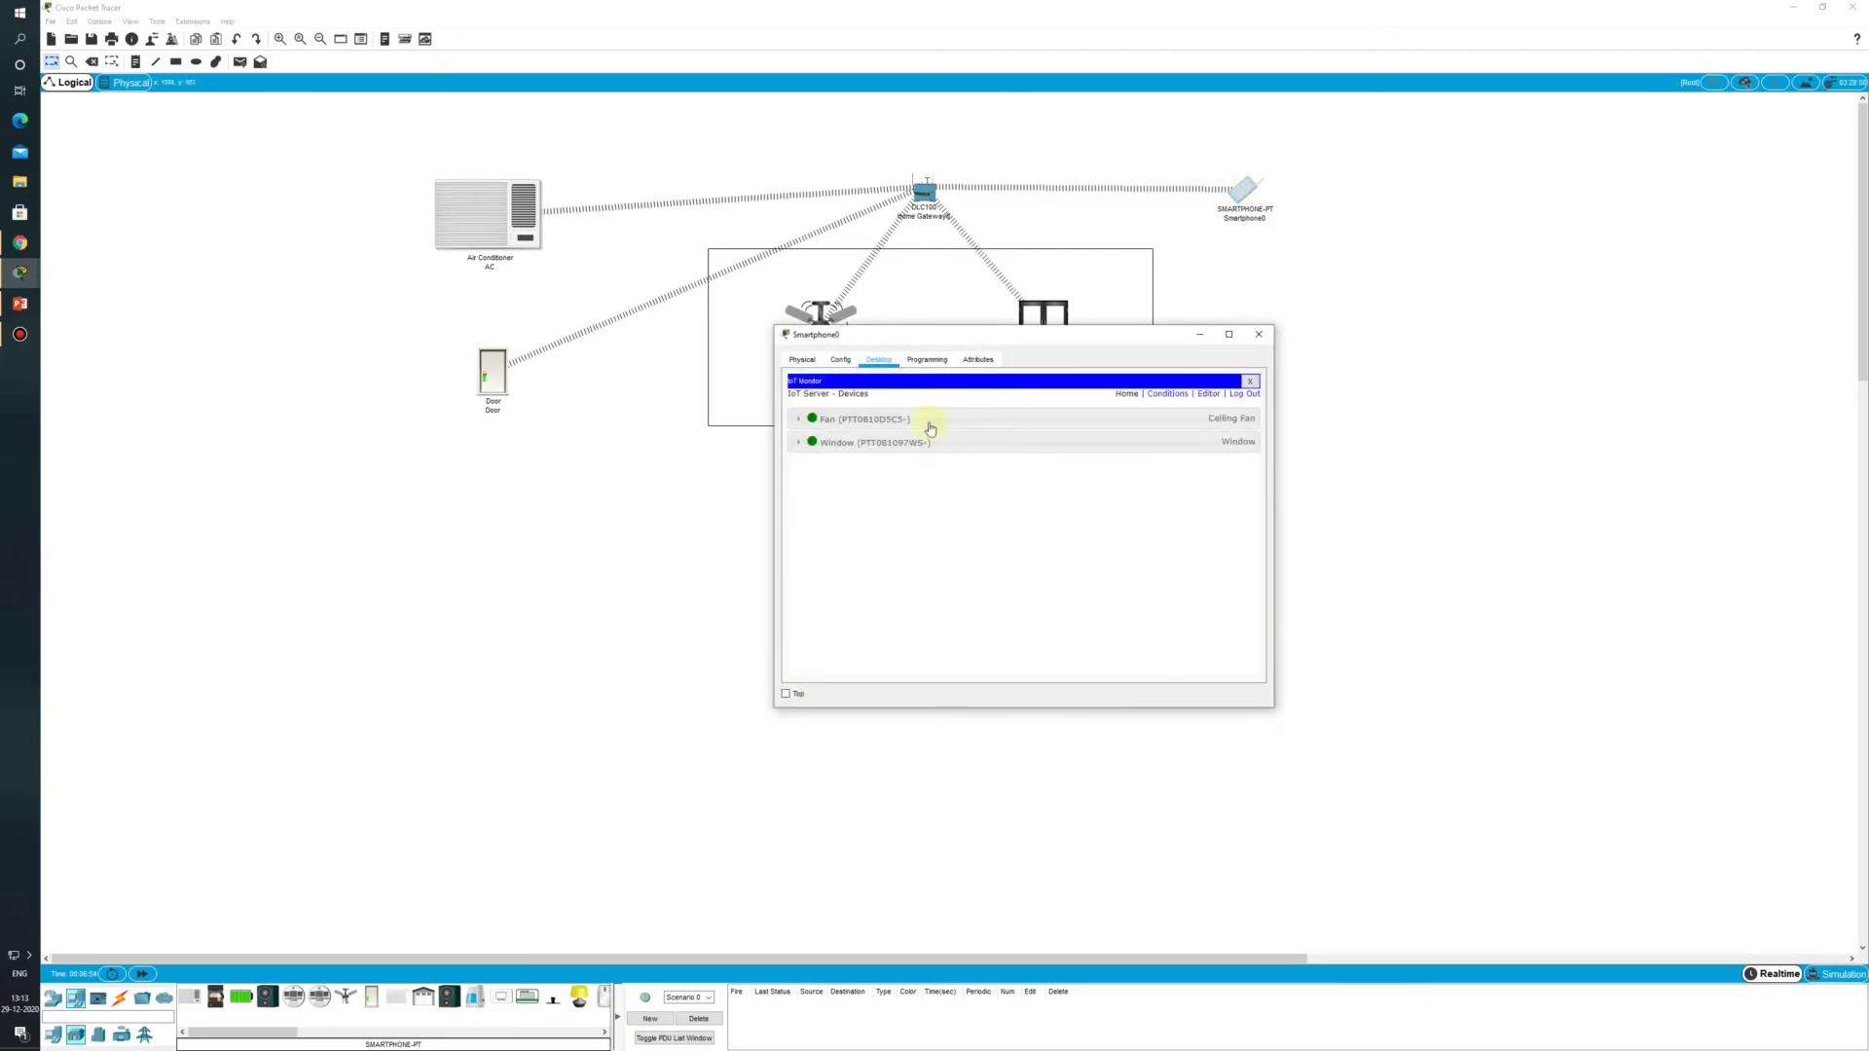
pyautogui.moveTo(976, 336); pyautogui.dragTo(1450, 289)
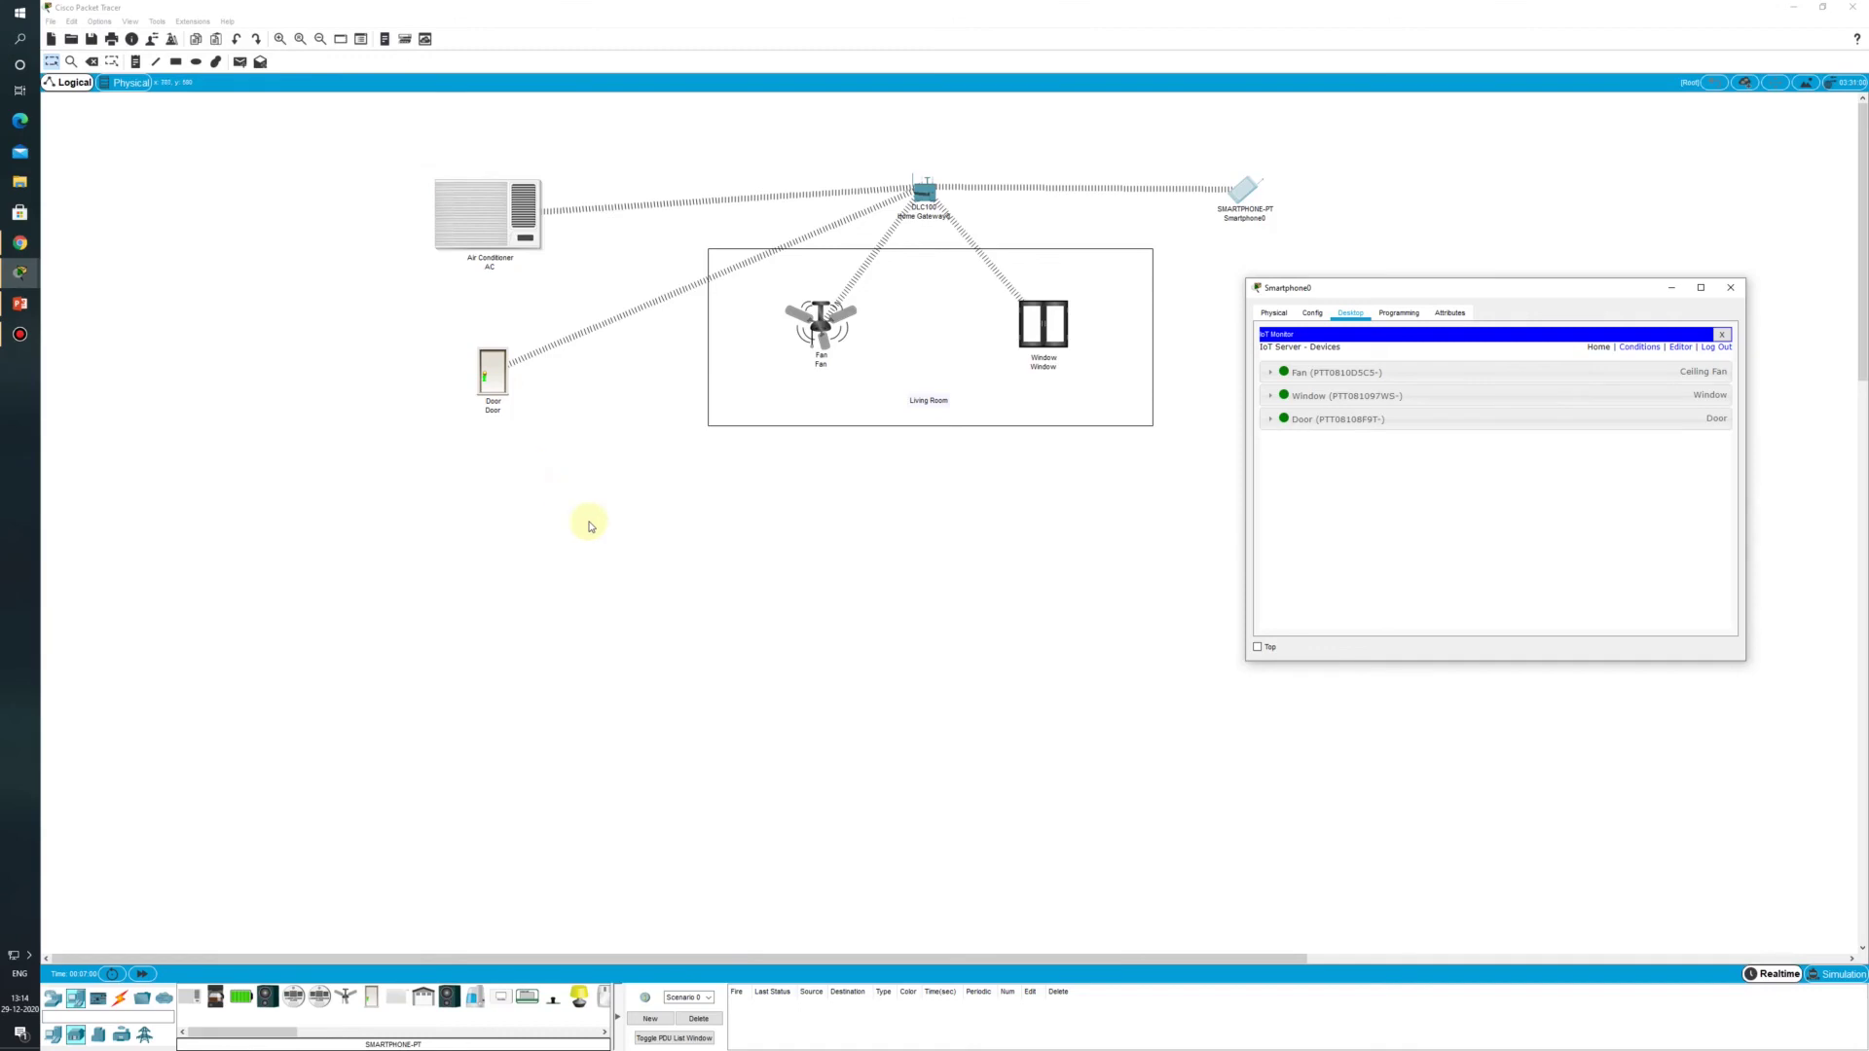
# Step: Test the door from the smartphone's IoT Monitor by locking and then unlocking it
pyautogui.click(1271, 420)
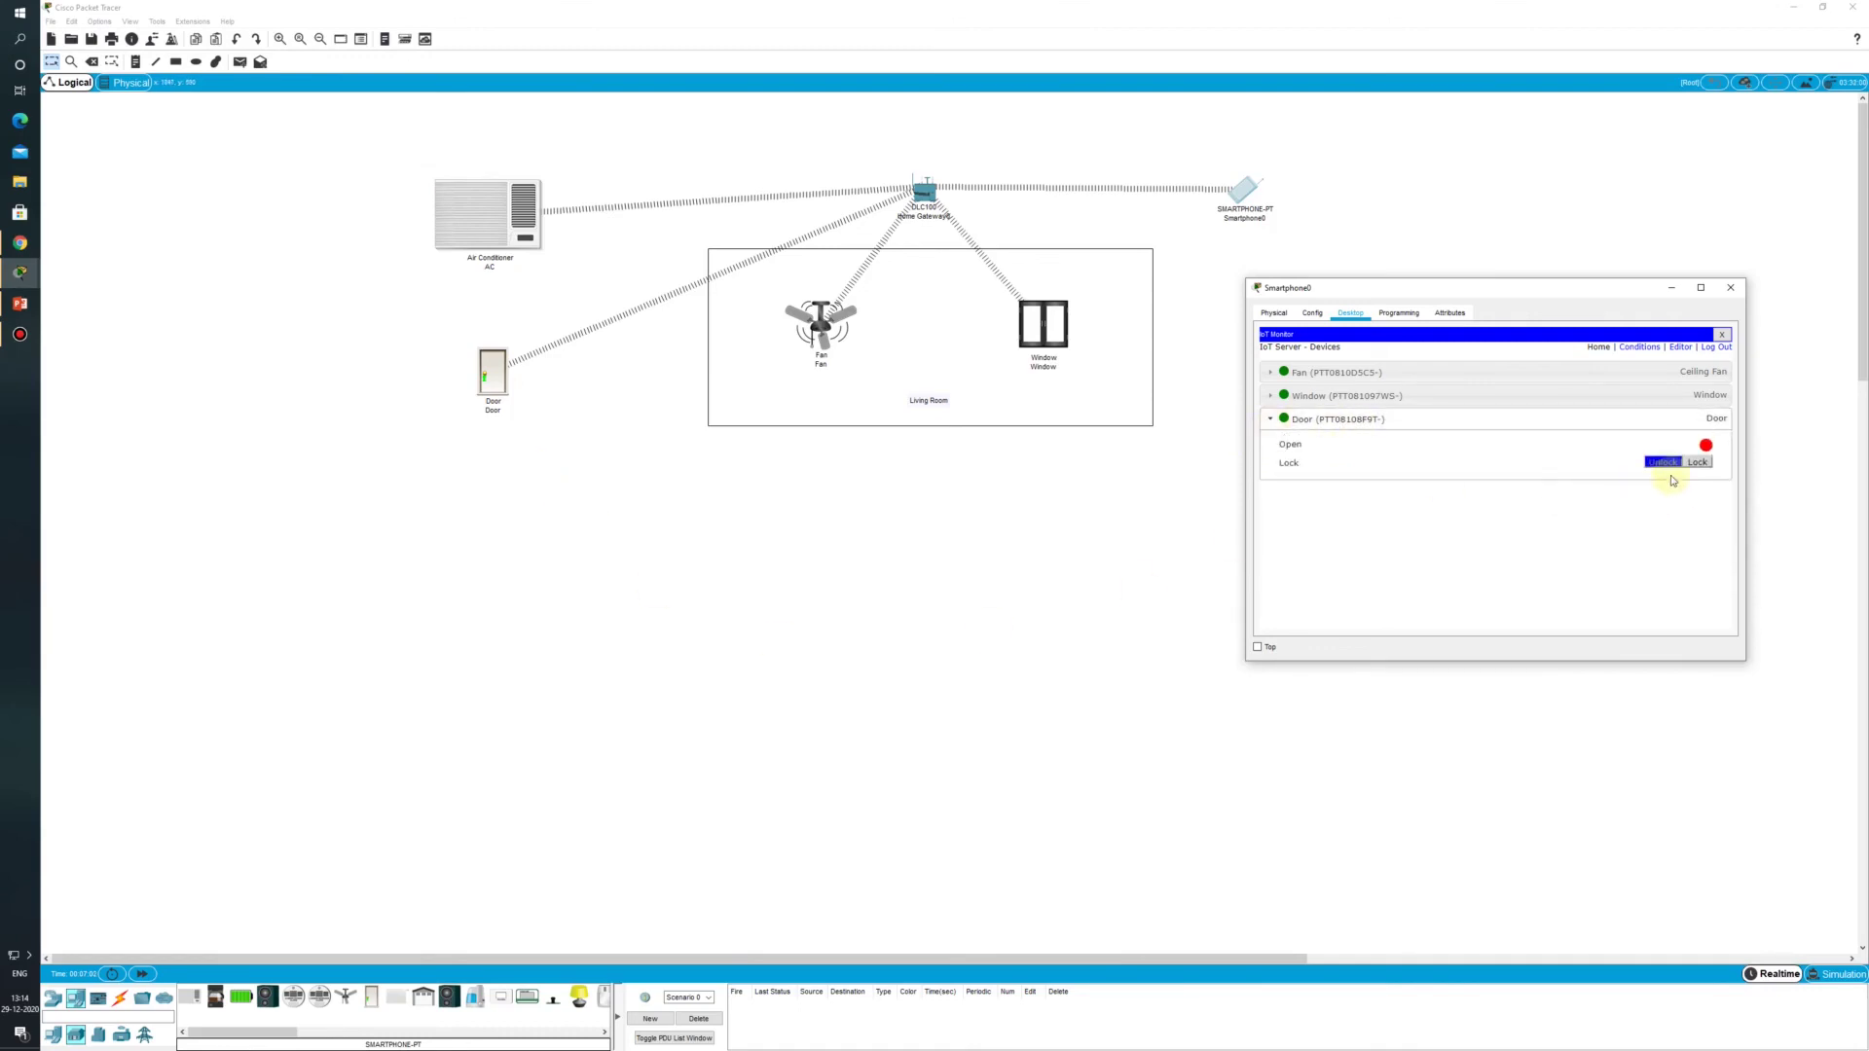
pyautogui.click(1701, 462)
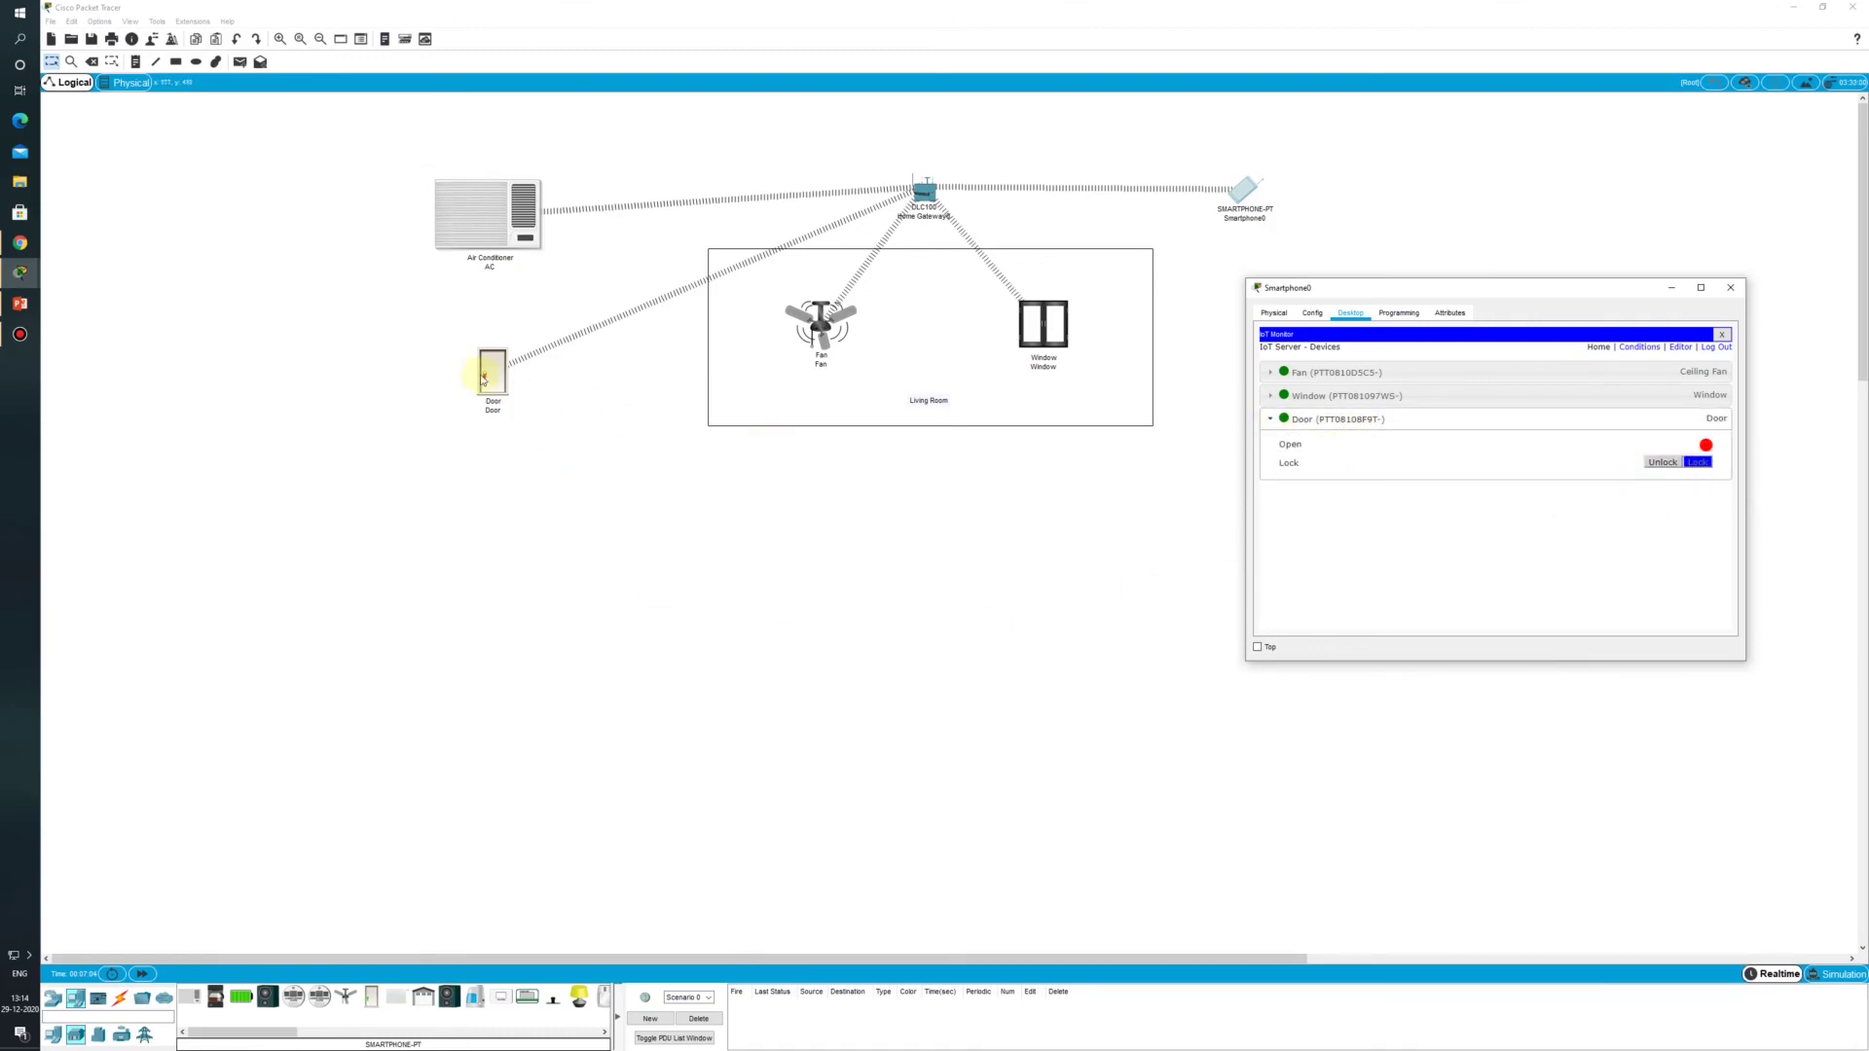
pyautogui.click(1662, 464)
pyautogui.click(1267, 420)
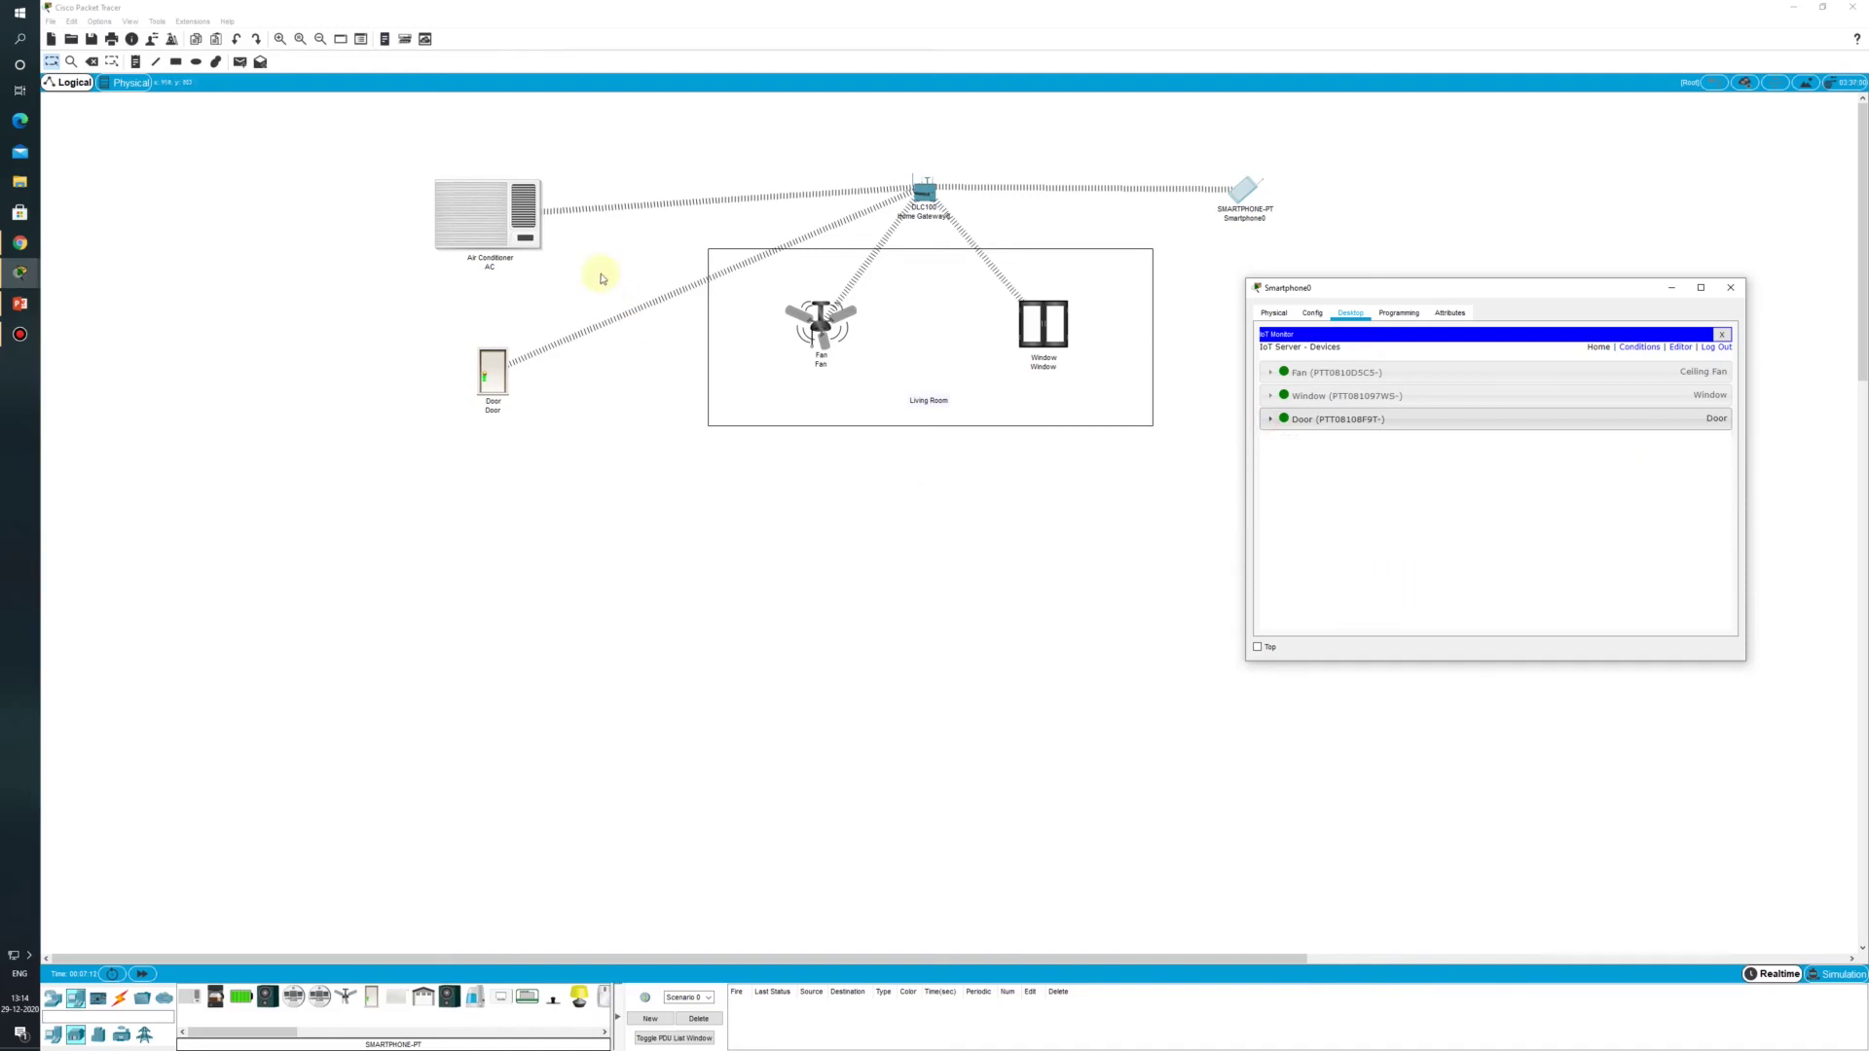
# Step: Check the air conditioner's IoT server setting and test switching it on and off from the smartphone's IoT Monitor
pyautogui.click(508, 235)
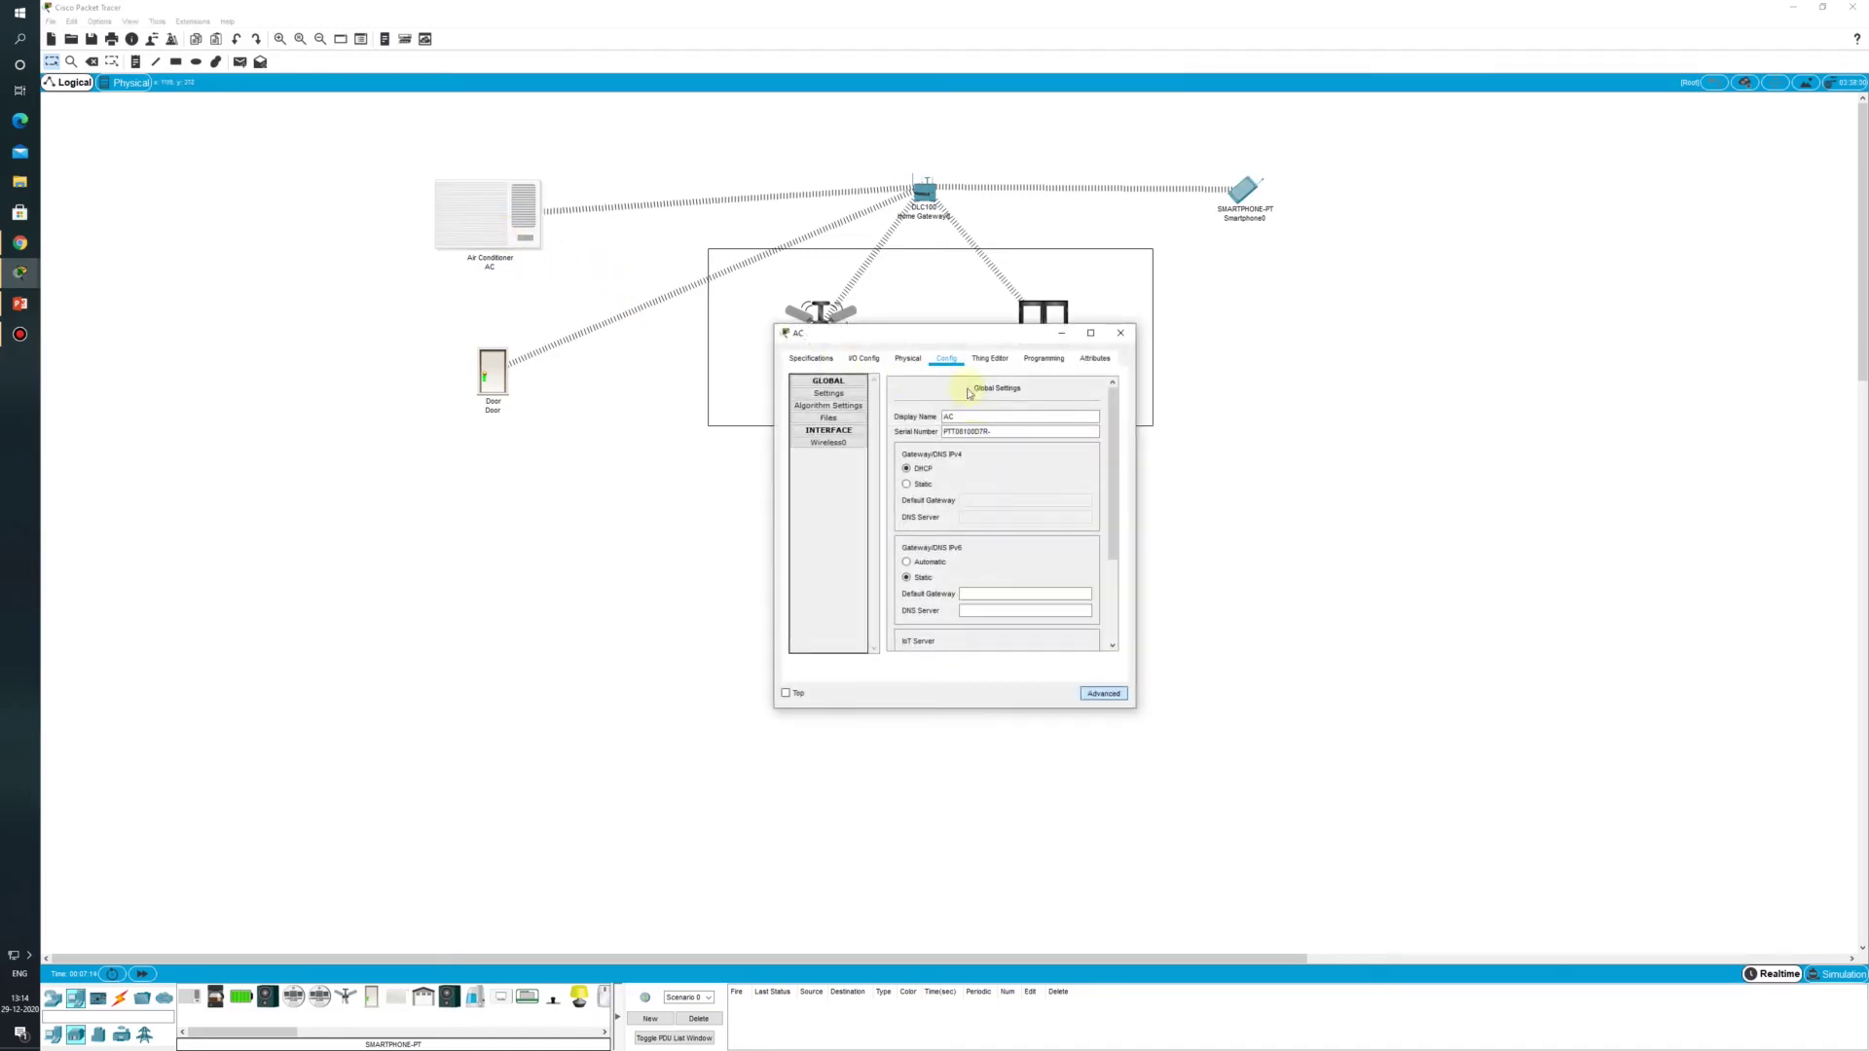
pyautogui.scroll(-3, 1043, 558)
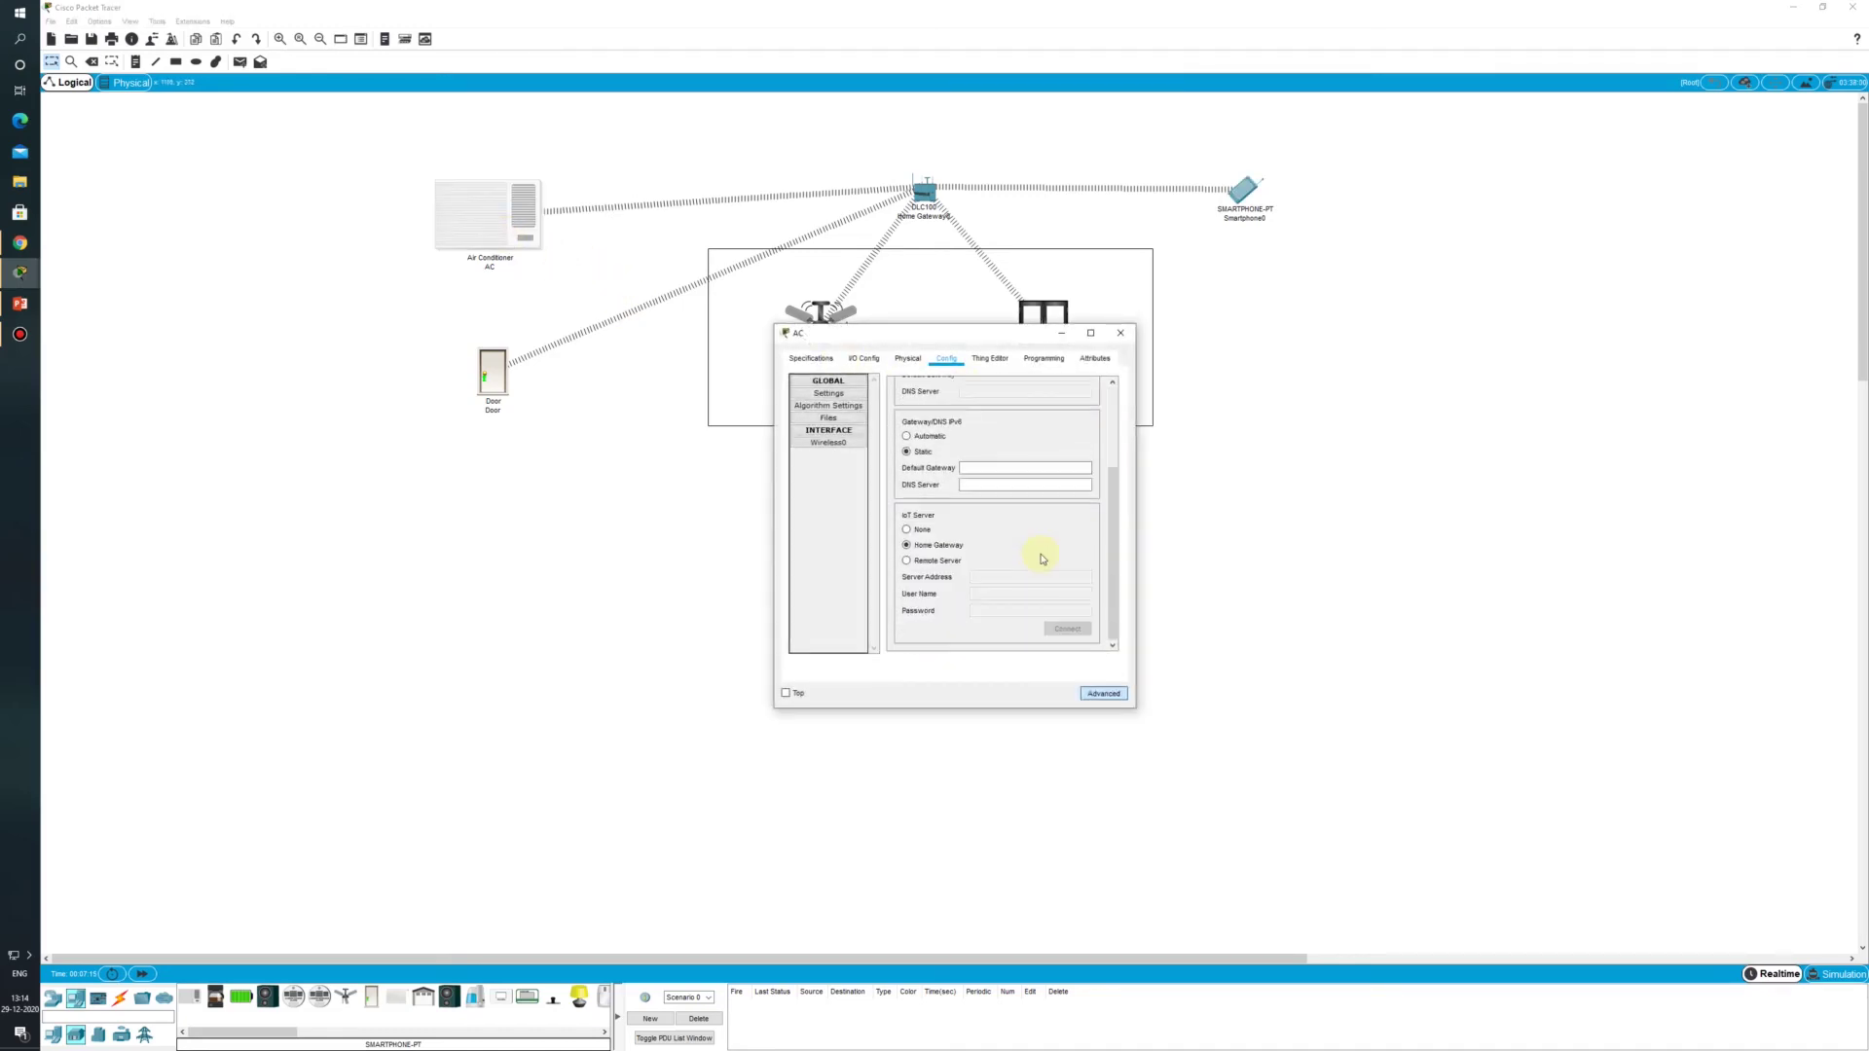
pyautogui.click(1120, 332)
pyautogui.click(1243, 191)
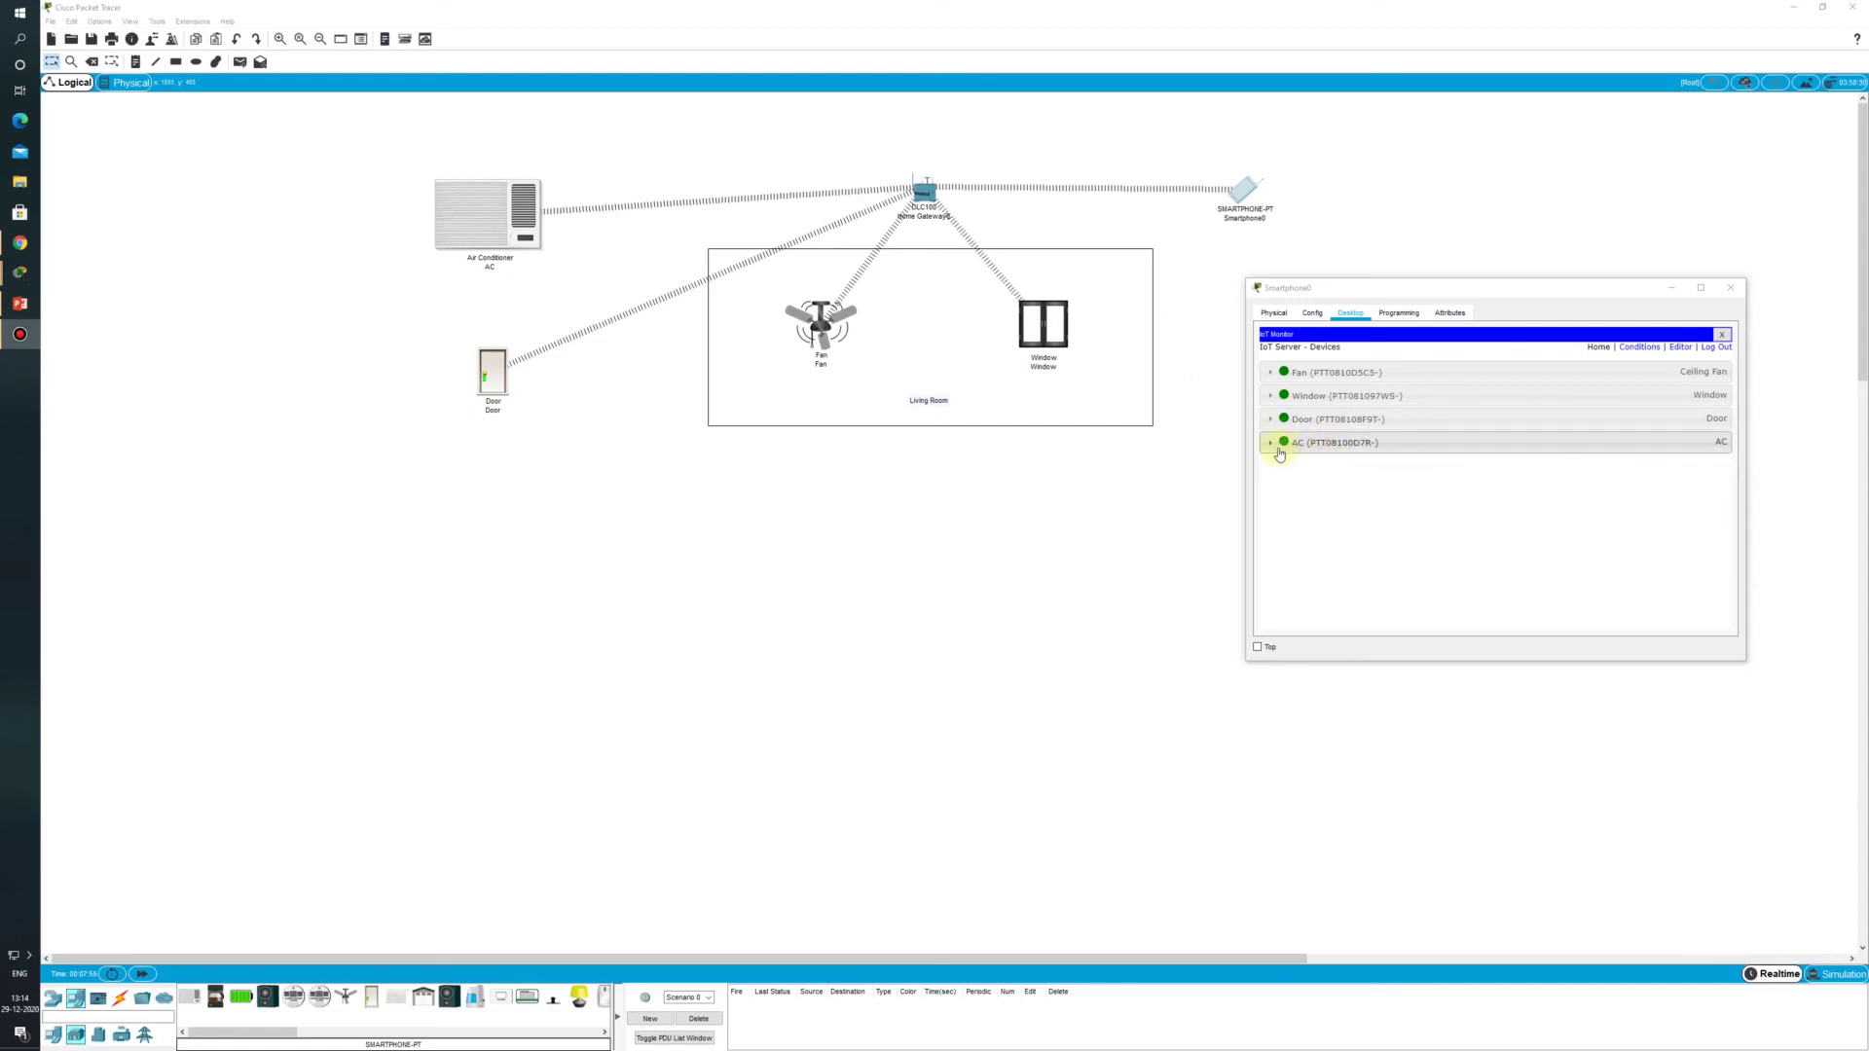
pyautogui.click(1279, 450)
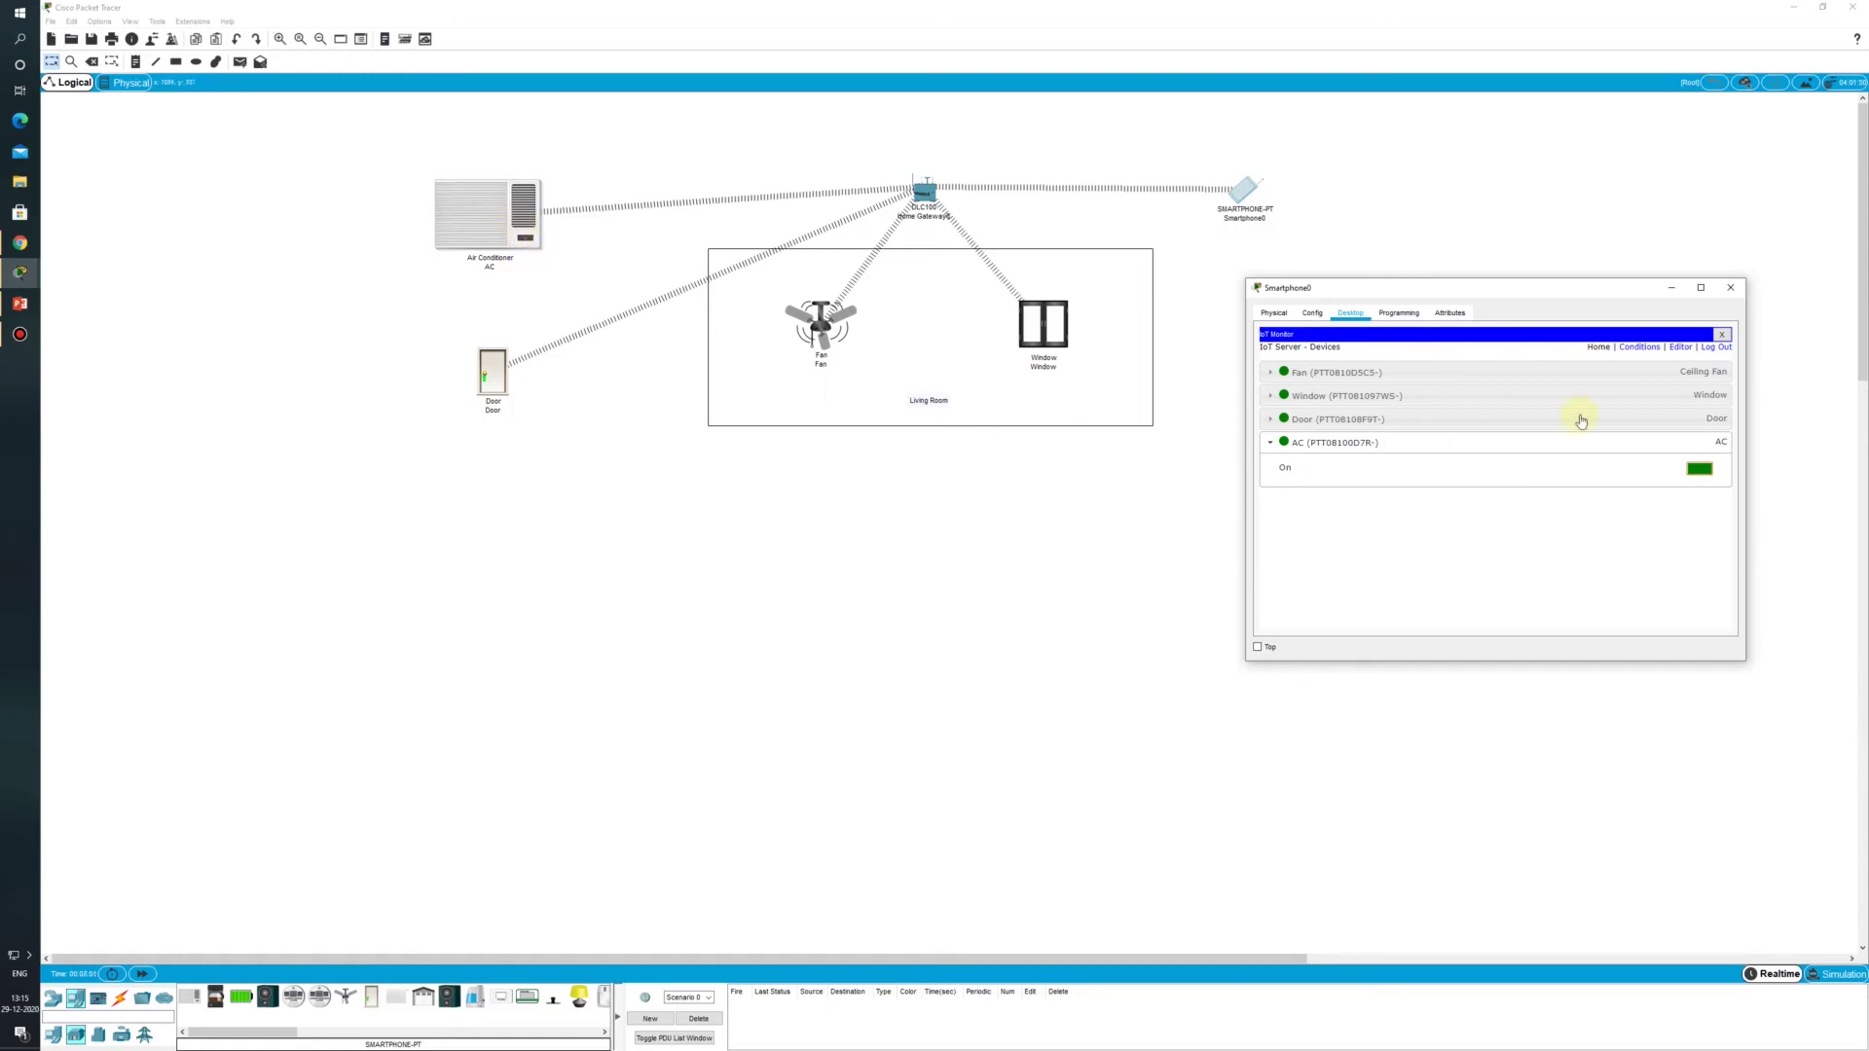
pyautogui.click(1705, 470)
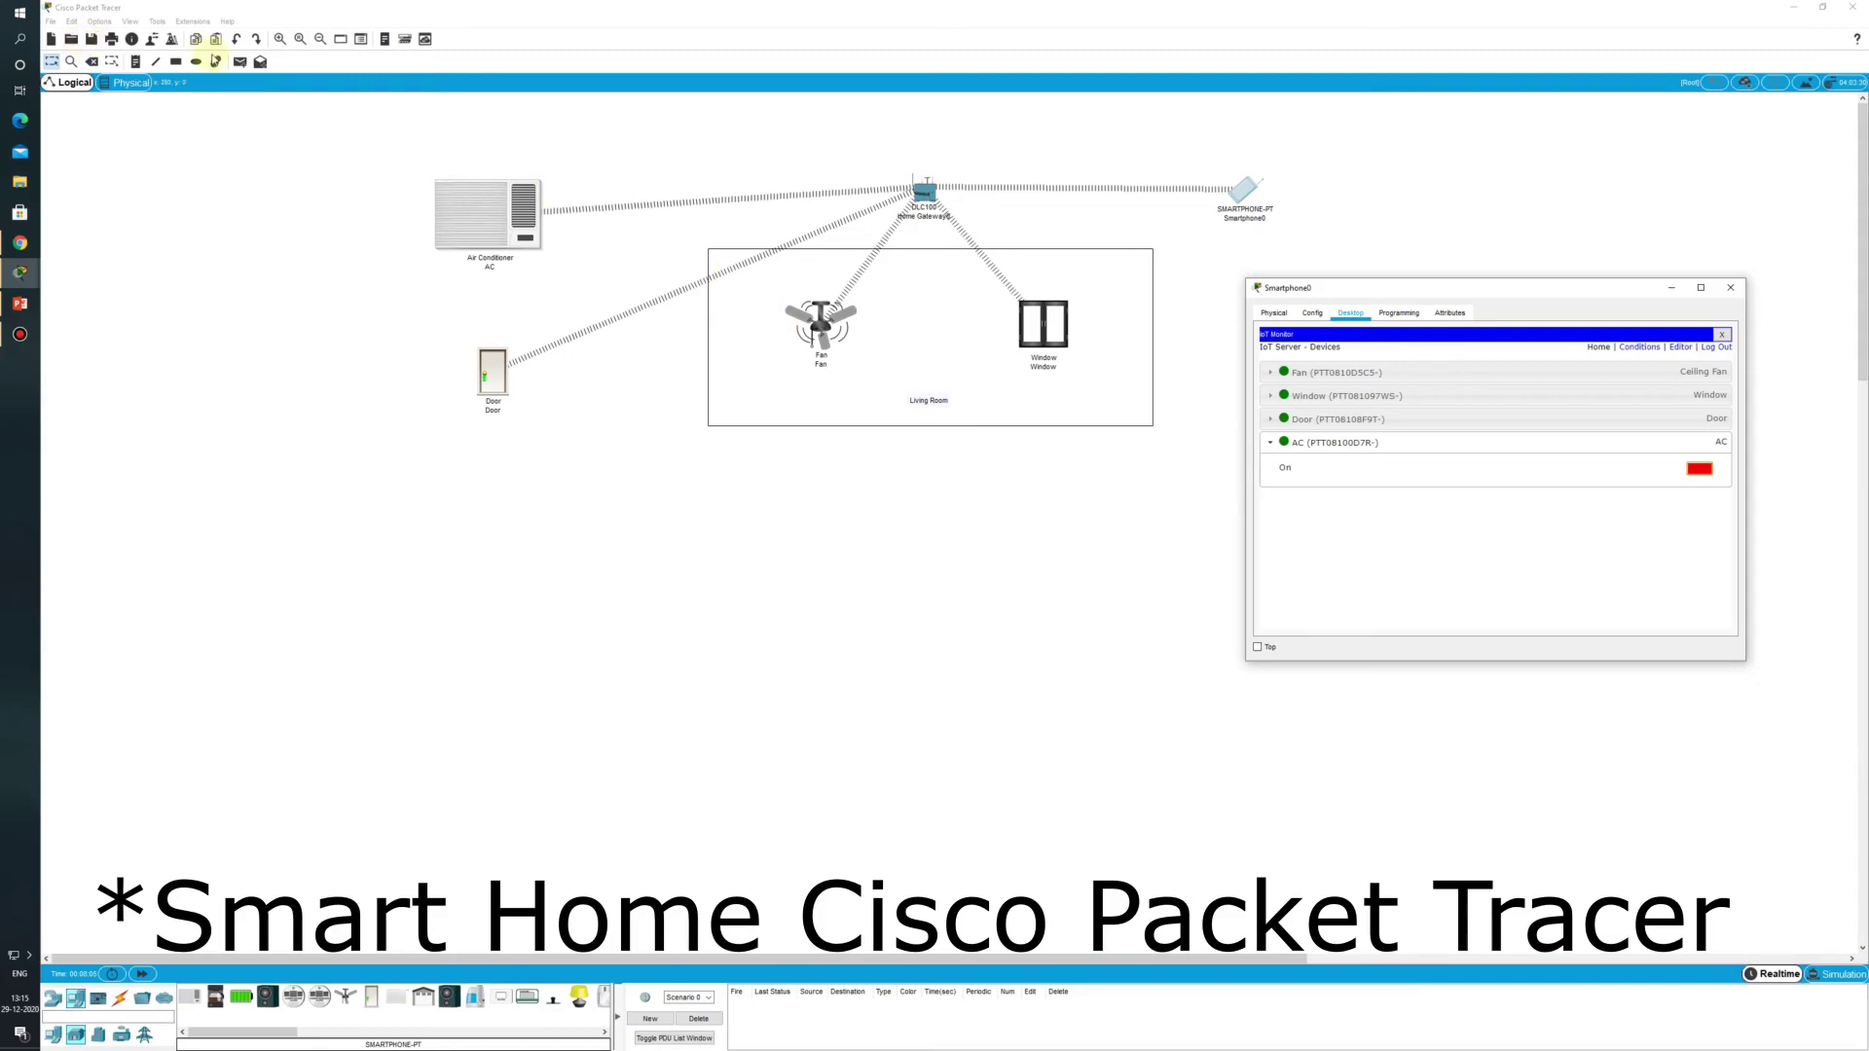
# Step: Draw an unfilled, black-outlined rectangle around the air conditioner and the door as a second room
pyautogui.click(175, 61)
pyautogui.moveTo(374, 128); pyautogui.dragTo(623, 477)
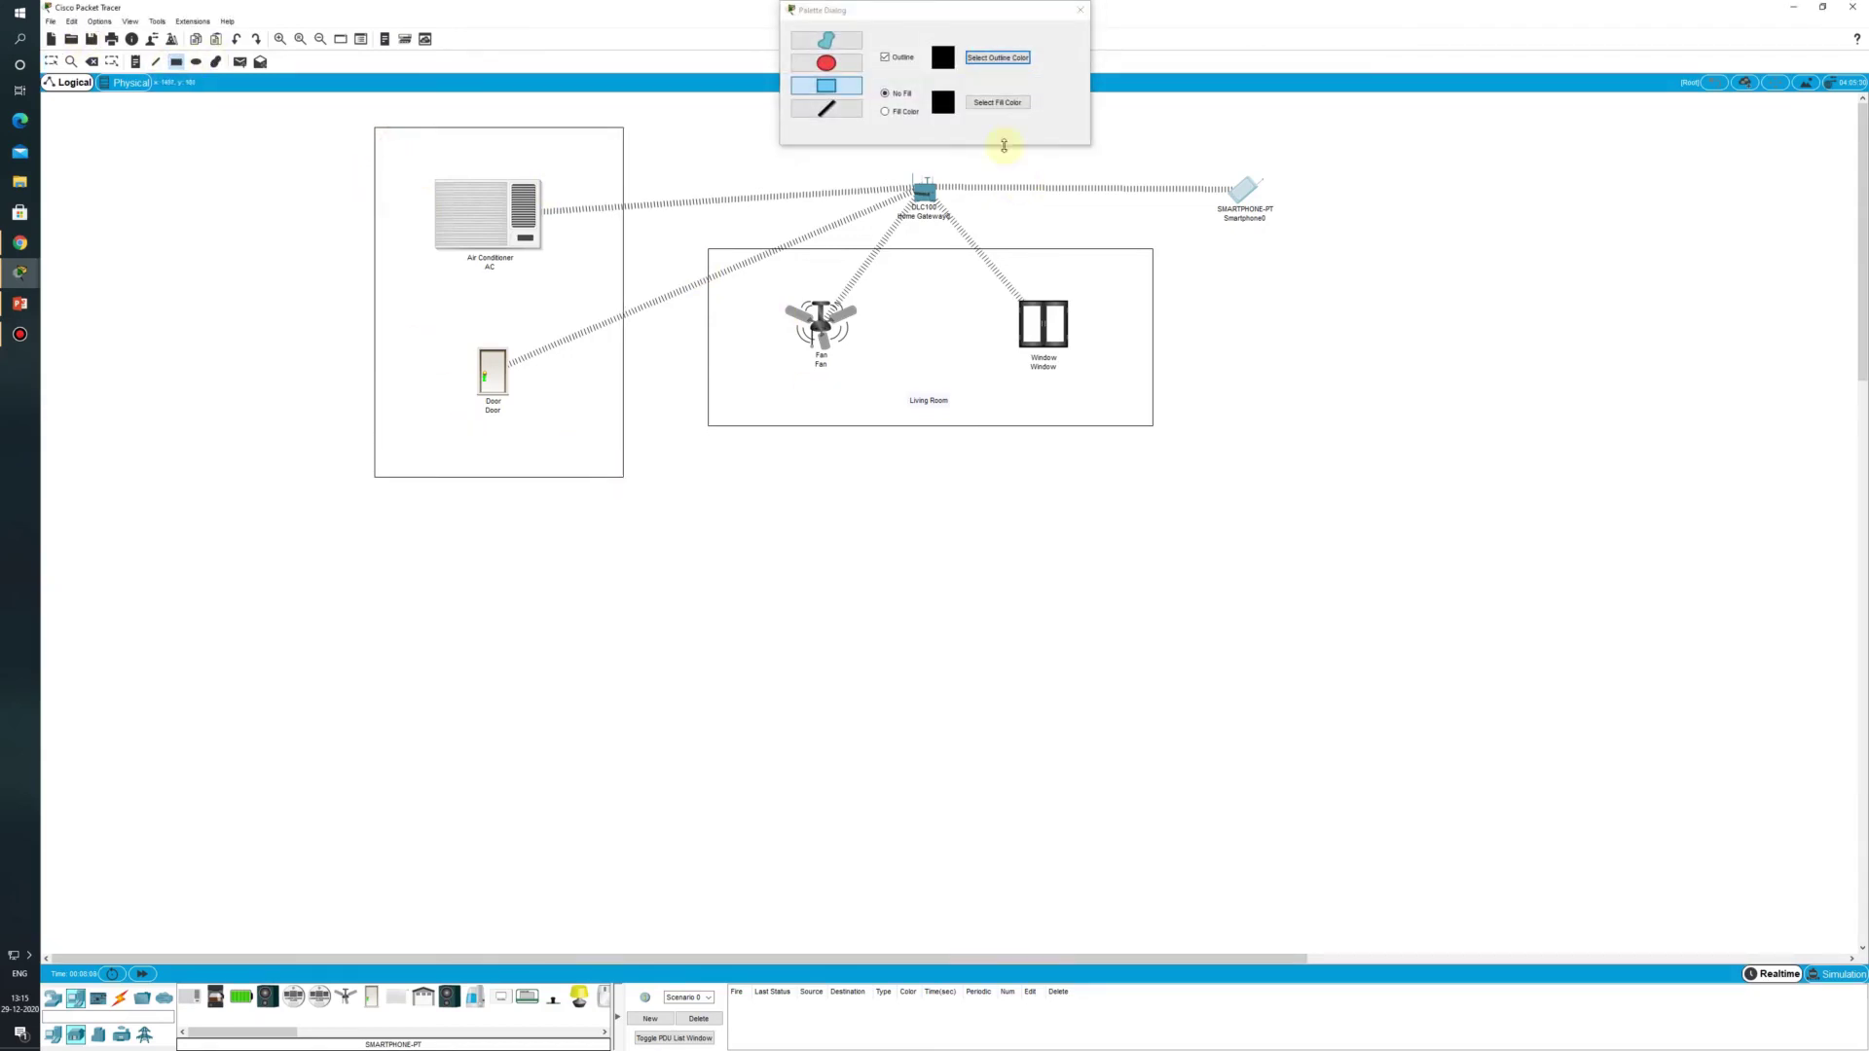
pyautogui.click(1083, 12)
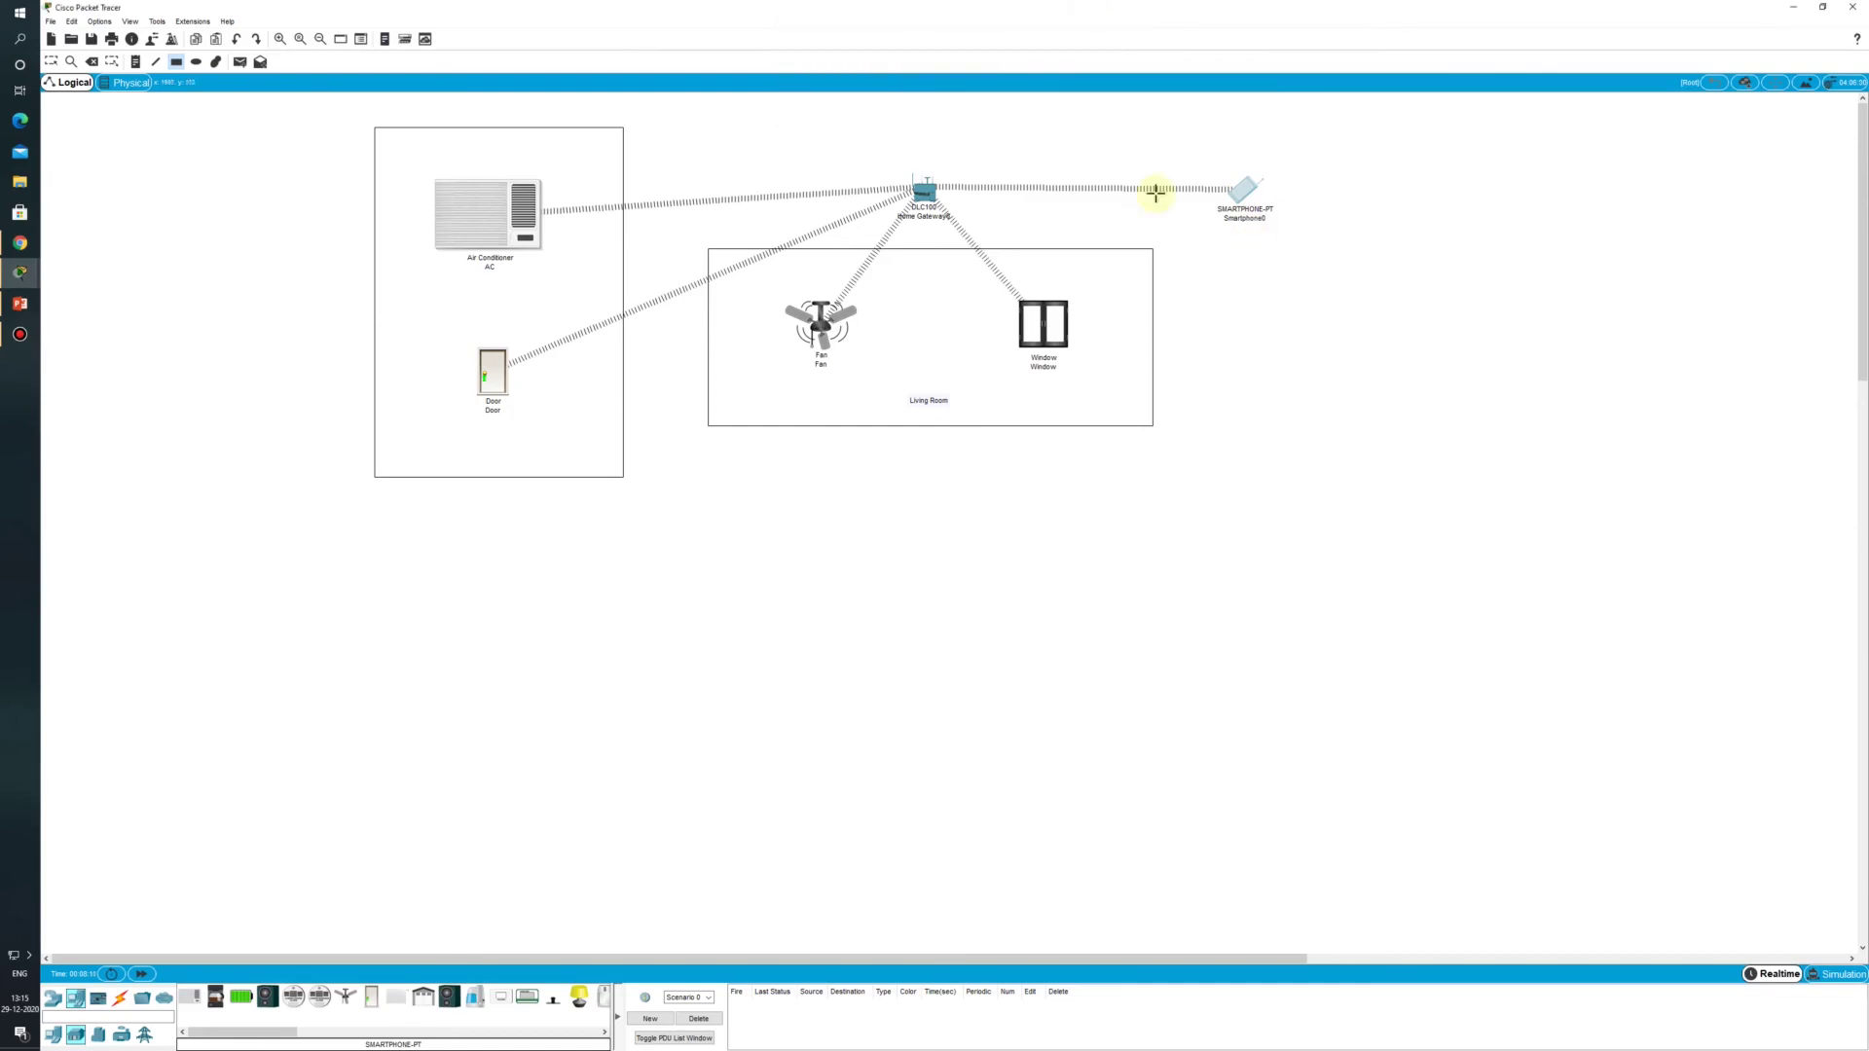
pyautogui.moveTo(1253, 185)
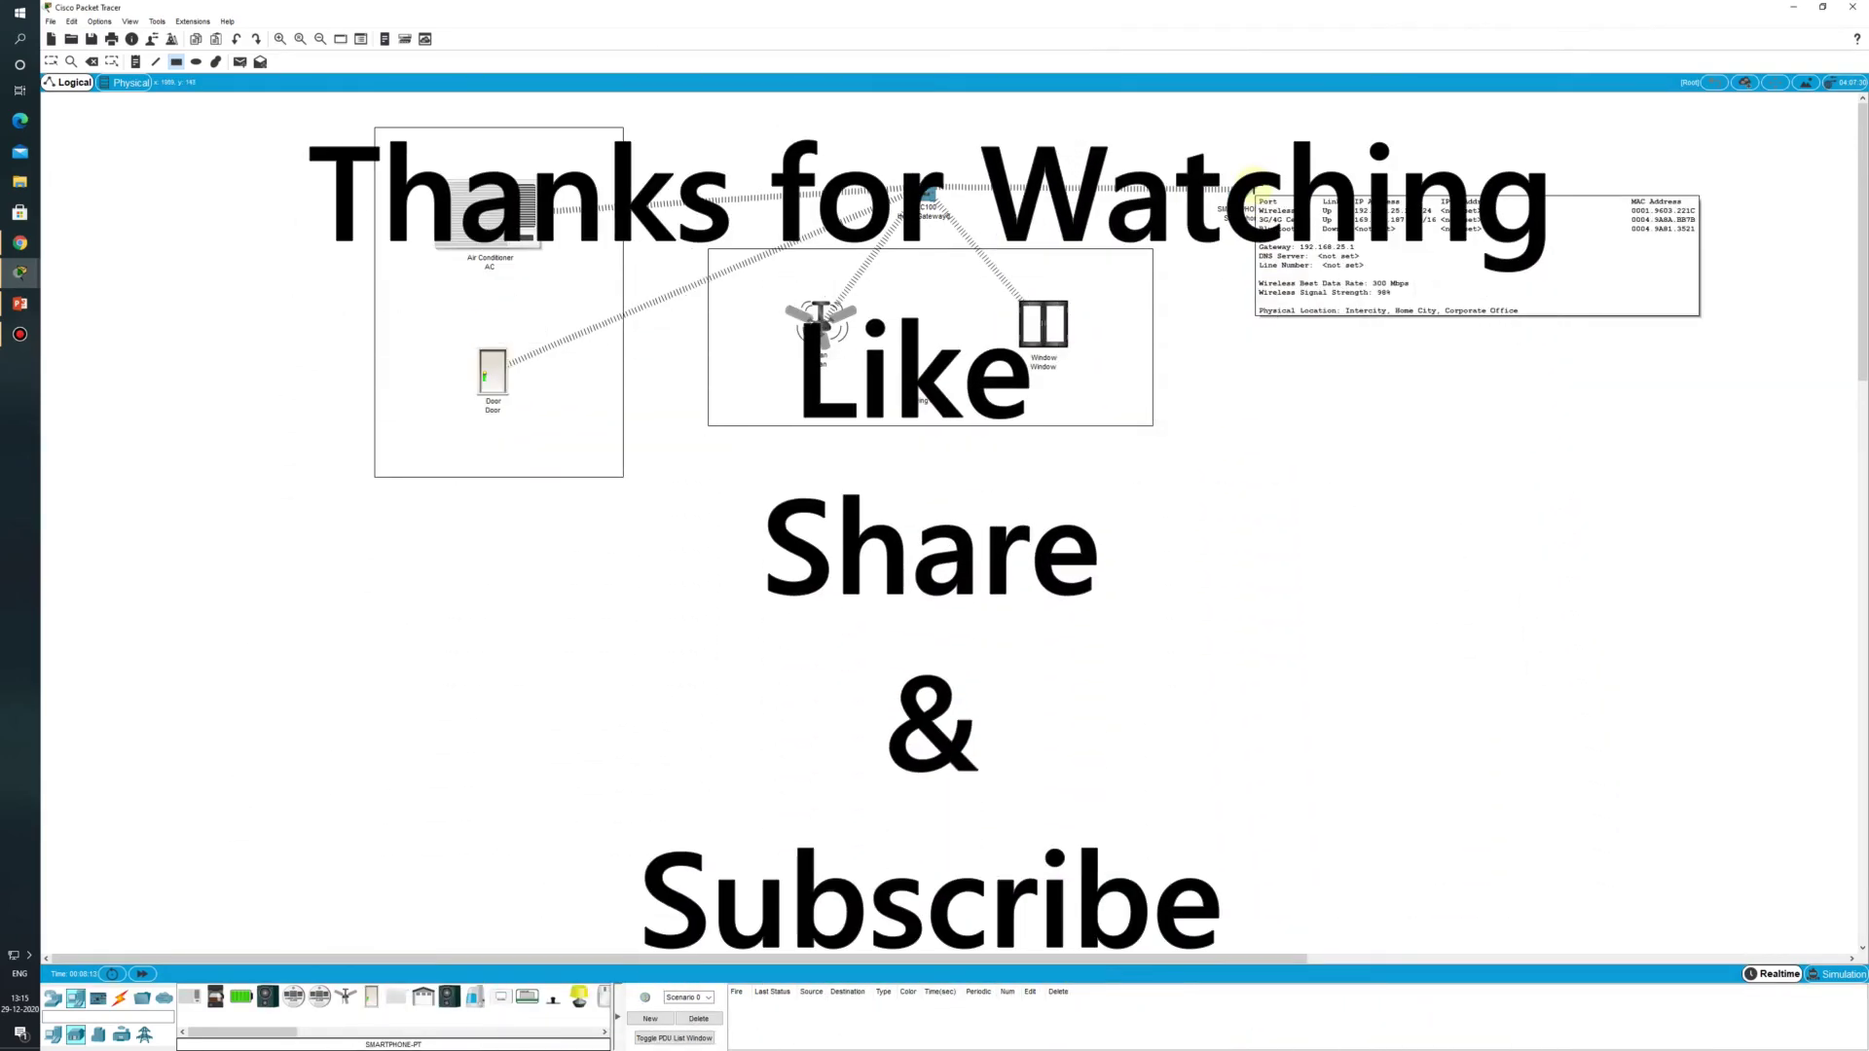